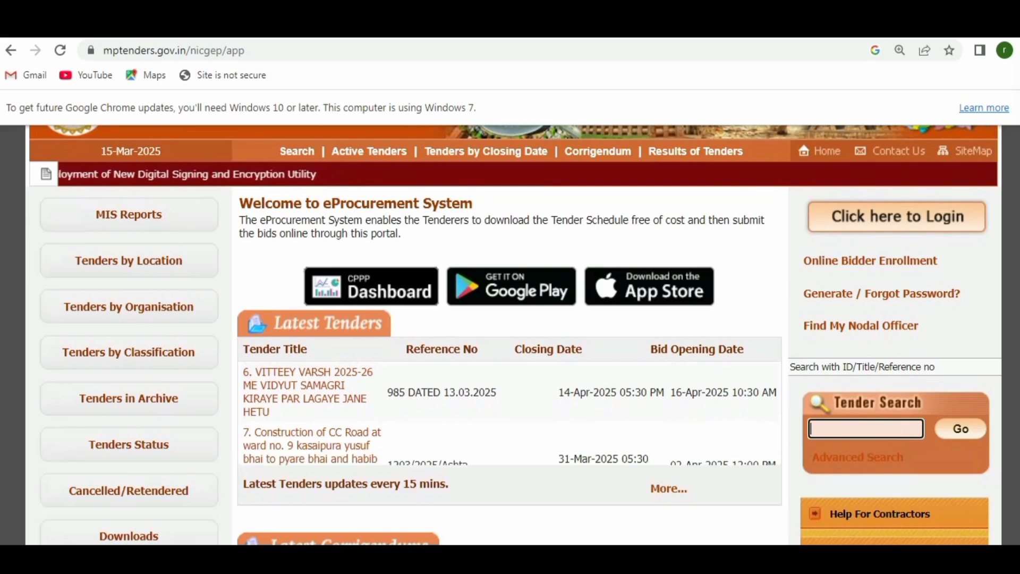
# Annotate the portal address and Tenders by Organisation link, then list tenders by organisation.
pyautogui.scroll(2, 513, 335)
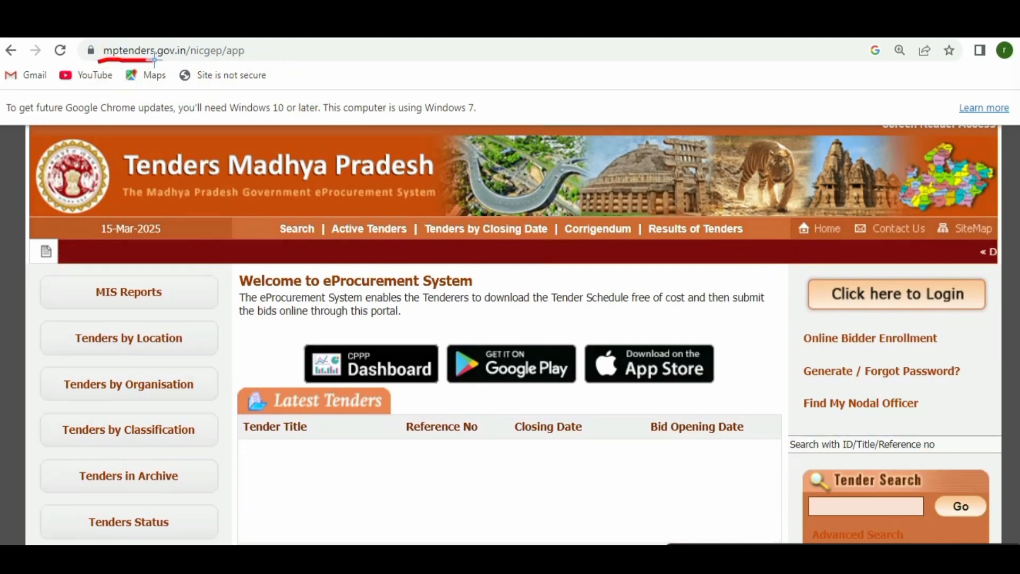
pyautogui.moveTo(161, 62); pyautogui.dragTo(204, 64)
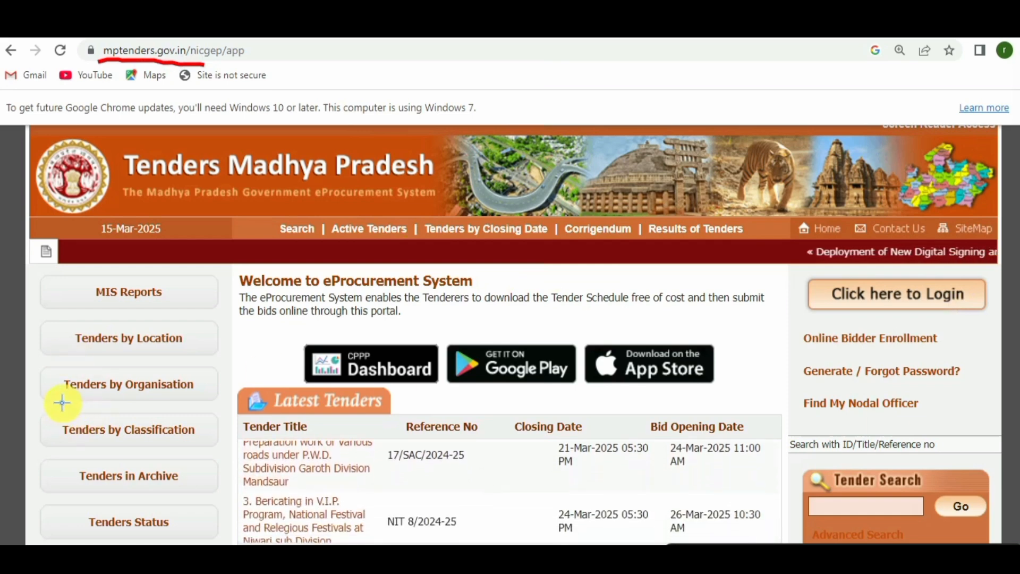
pyautogui.moveTo(65, 403); pyautogui.dragTo(183, 397)
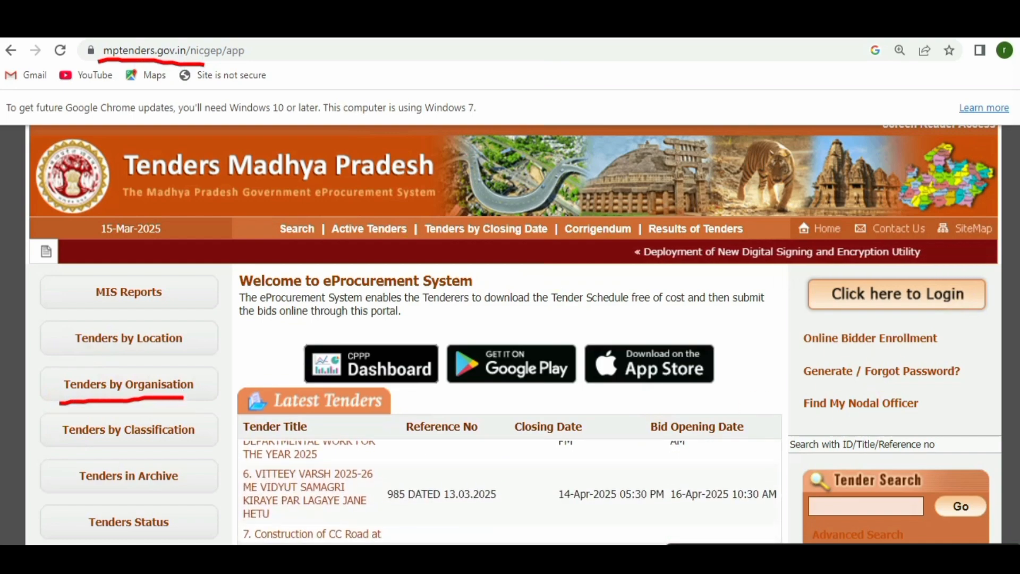
pyautogui.click(945, 555)
pyautogui.click(143, 386)
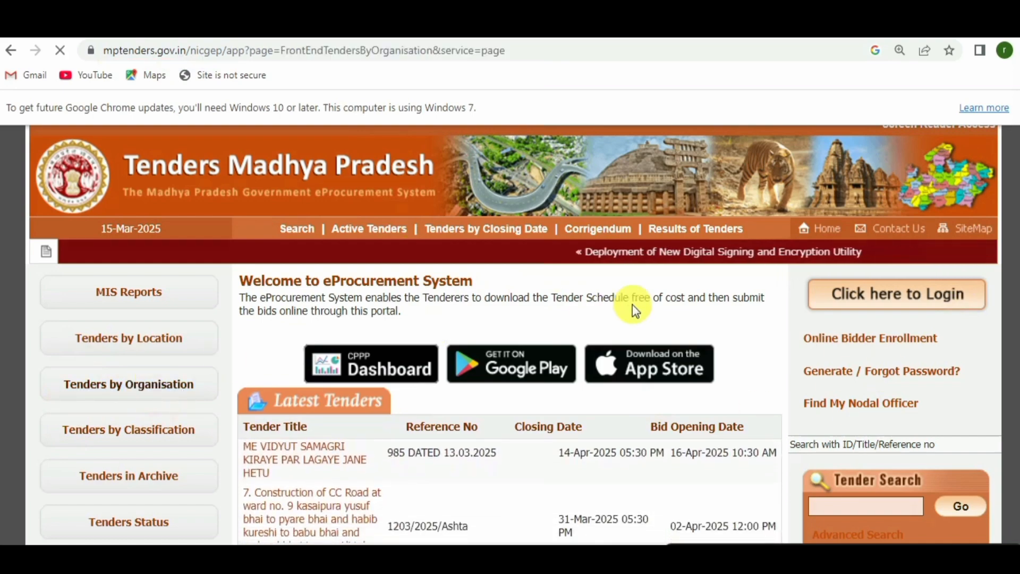
# Open the details of a Madhya Pradesh Rural Road Development Authority tender.
pyautogui.scroll(-10, 652, 304)
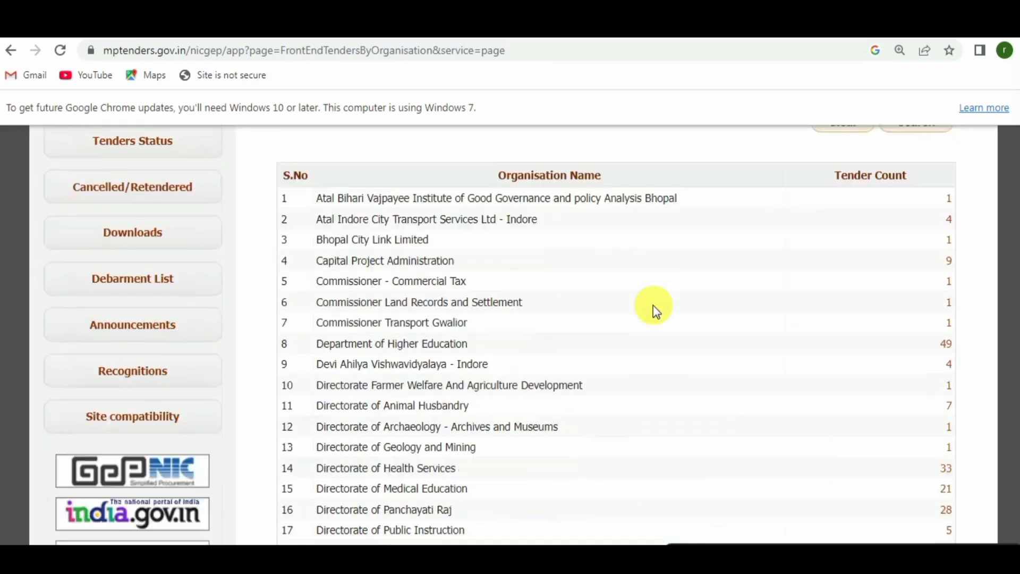
pyautogui.scroll(-4, 672, 297)
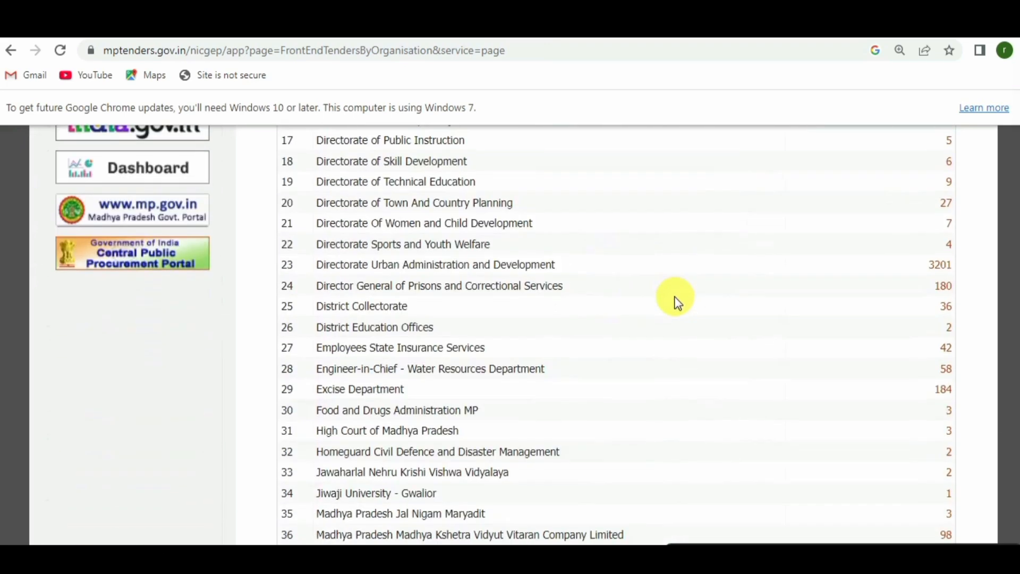
pyautogui.scroll(-4, 677, 307)
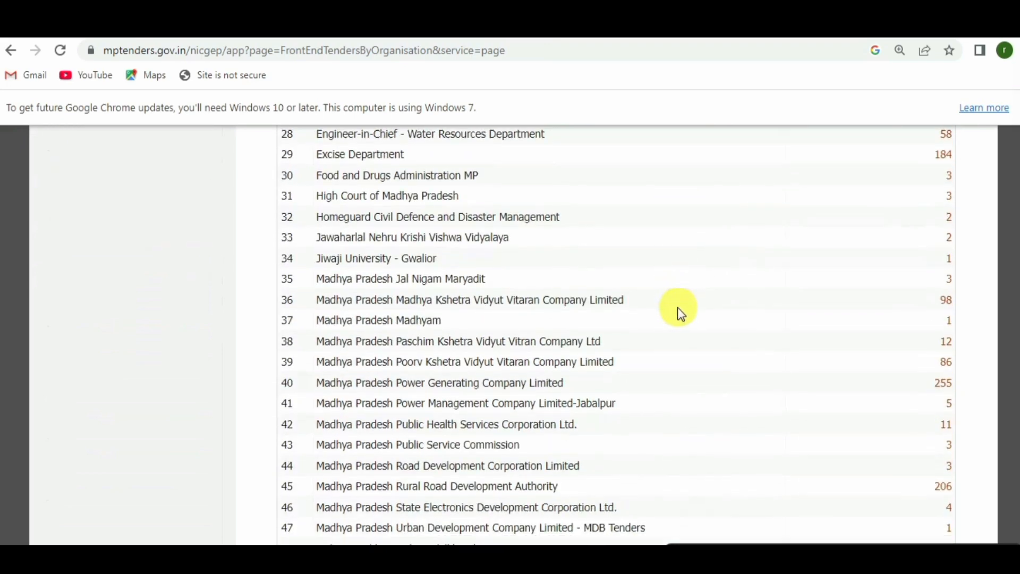
pyautogui.scroll(-4, 677, 307)
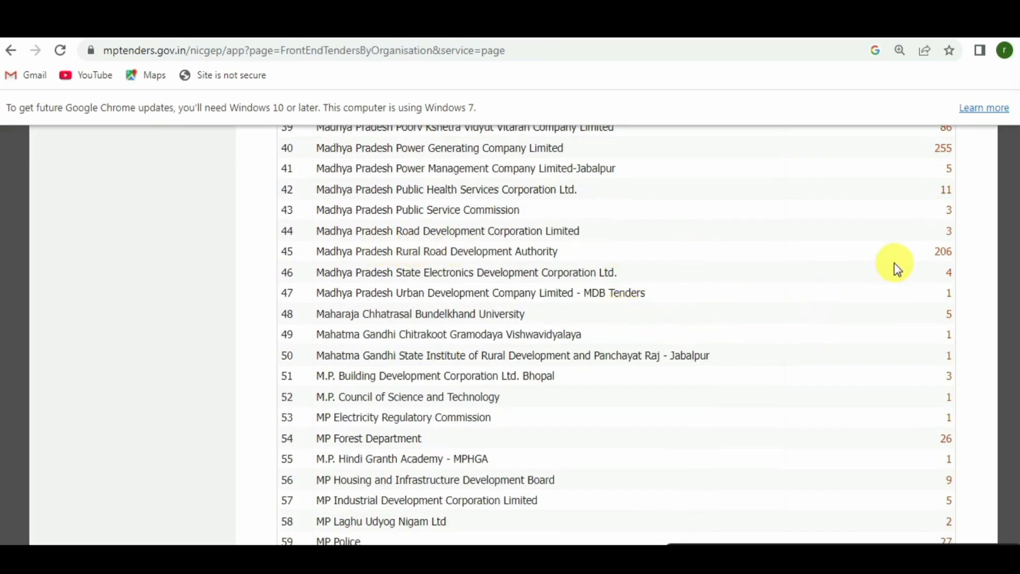
pyautogui.click(943, 257)
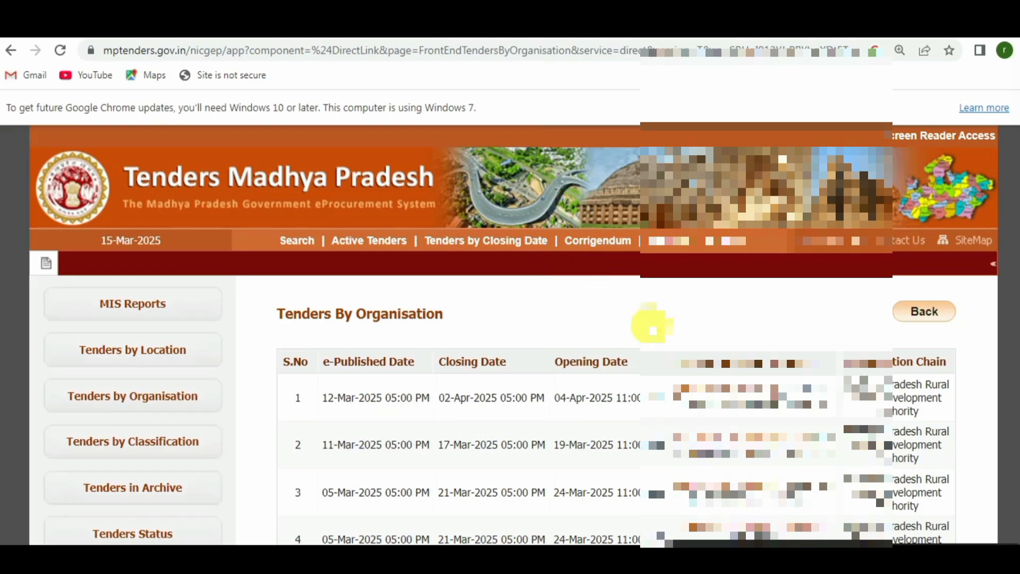
pyautogui.scroll(-4, 658, 335)
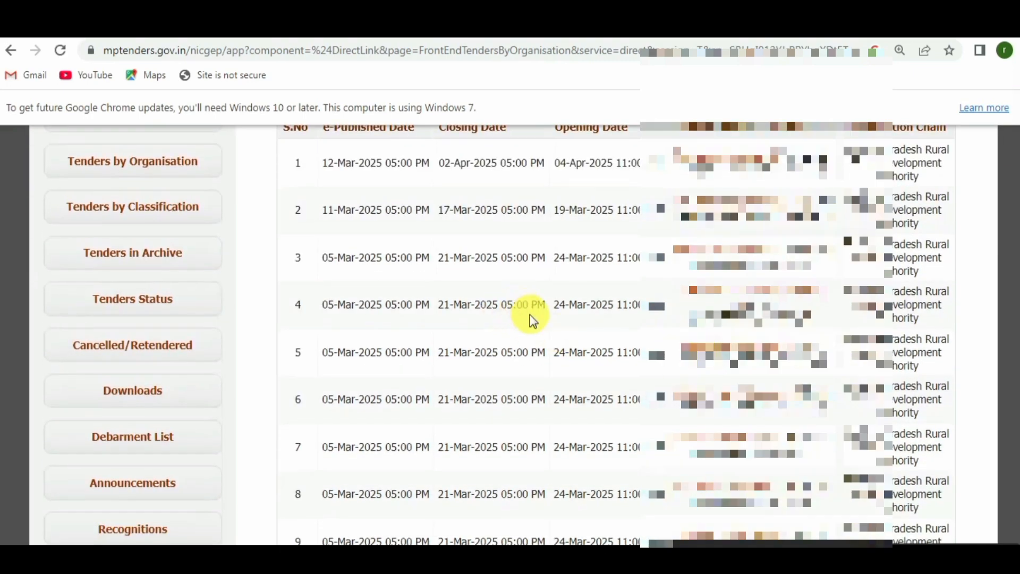
pyautogui.scroll(-4, 530, 321)
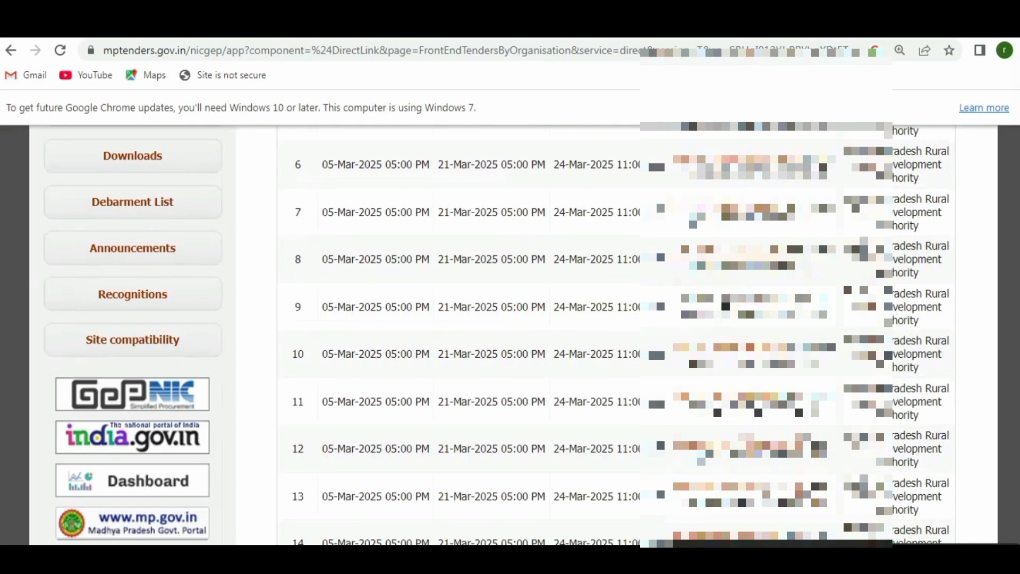
pyautogui.click(724, 303)
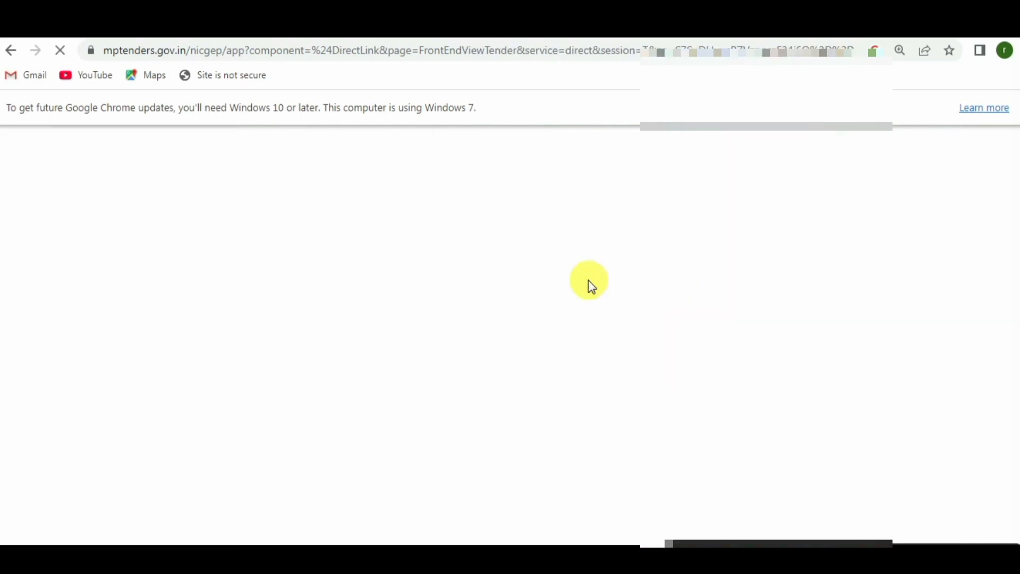
pyautogui.scroll(-10, 592, 353)
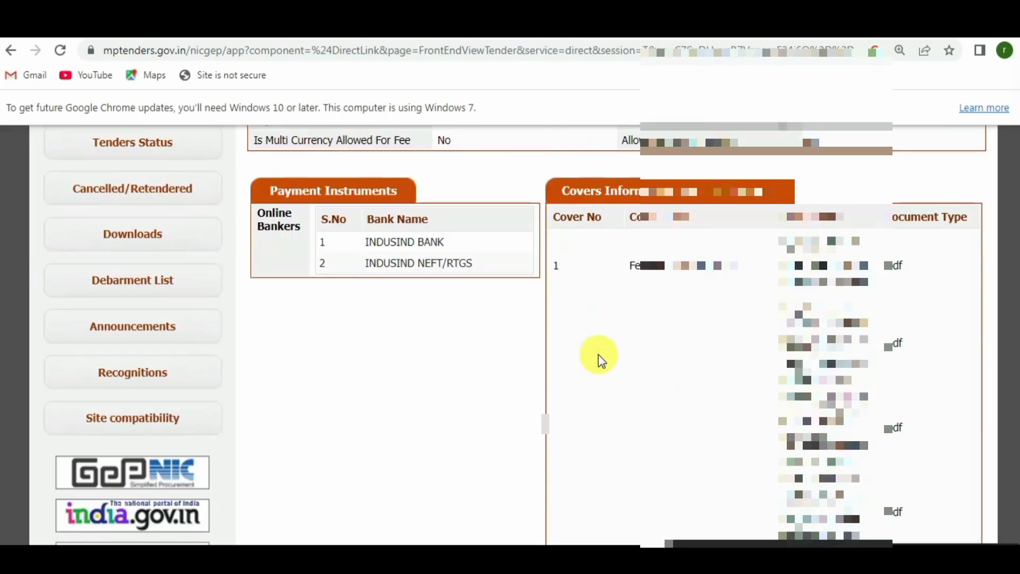
pyautogui.scroll(1, 603, 361)
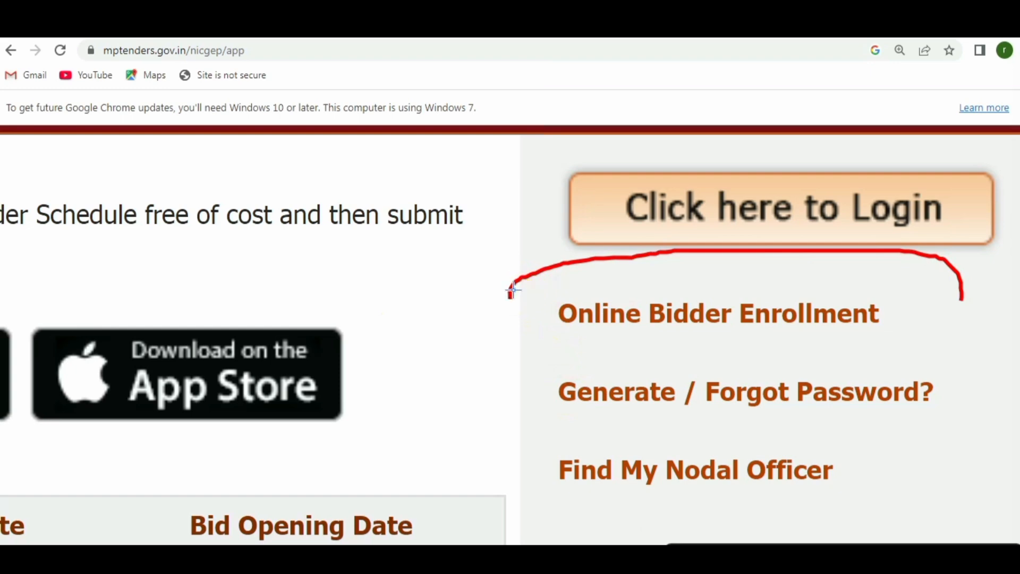
# Mark the bidder enrollment and password generation links, then go to Online Bidder Enrollment.
pyautogui.moveTo(511, 290)
pyautogui.mouseDown()
pyautogui.moveTo(751, 240)
pyautogui.moveTo(951, 312)
pyautogui.moveTo(667, 353)
pyautogui.moveTo(519, 285)
pyautogui.moveTo(575, 253)
pyautogui.mouseUp()
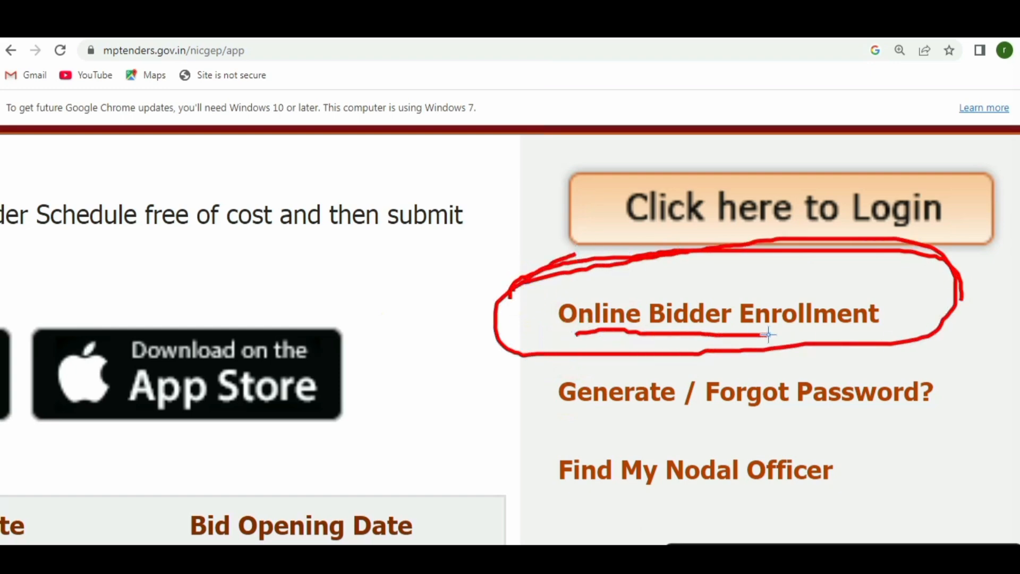
pyautogui.moveTo(875, 336); pyautogui.dragTo(874, 335)
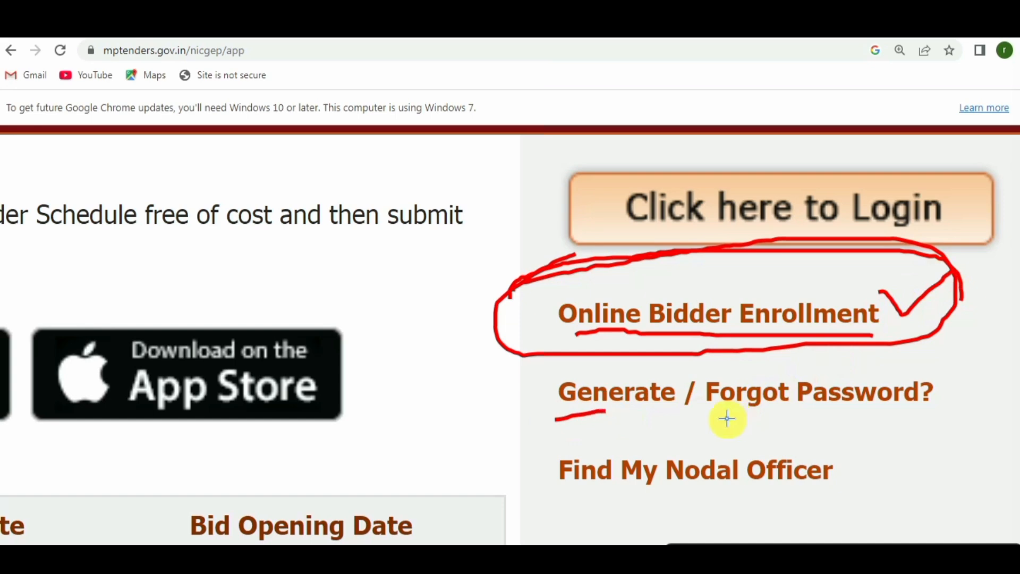
pyautogui.moveTo(912, 388); pyautogui.dragTo(912, 387)
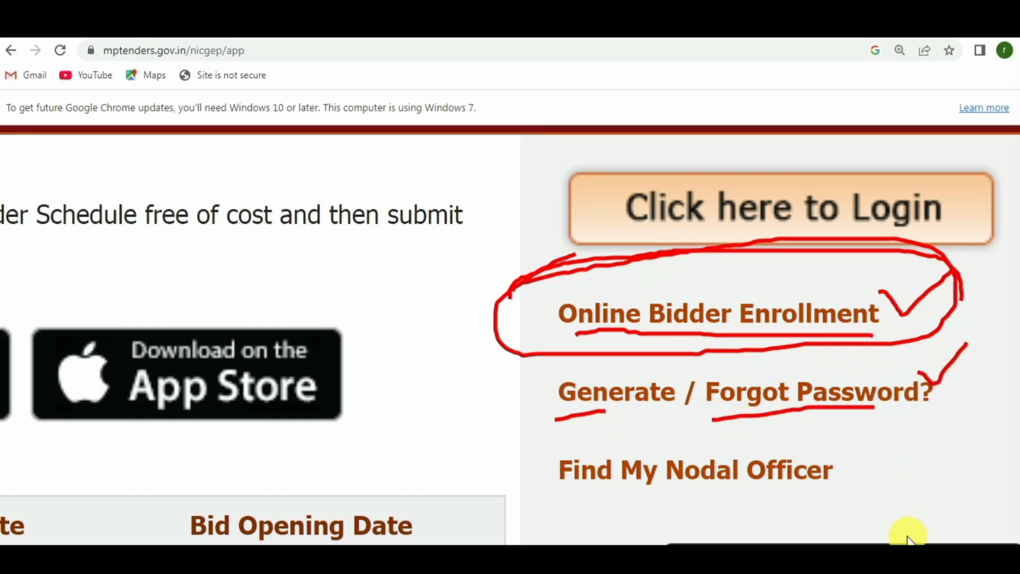
pyautogui.press('Escape')
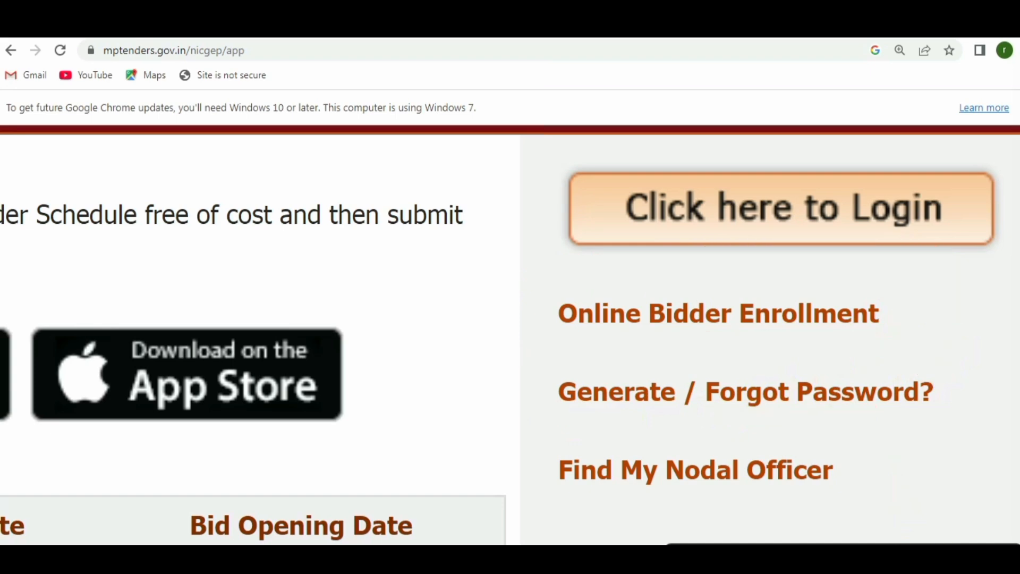
pyautogui.click(740, 320)
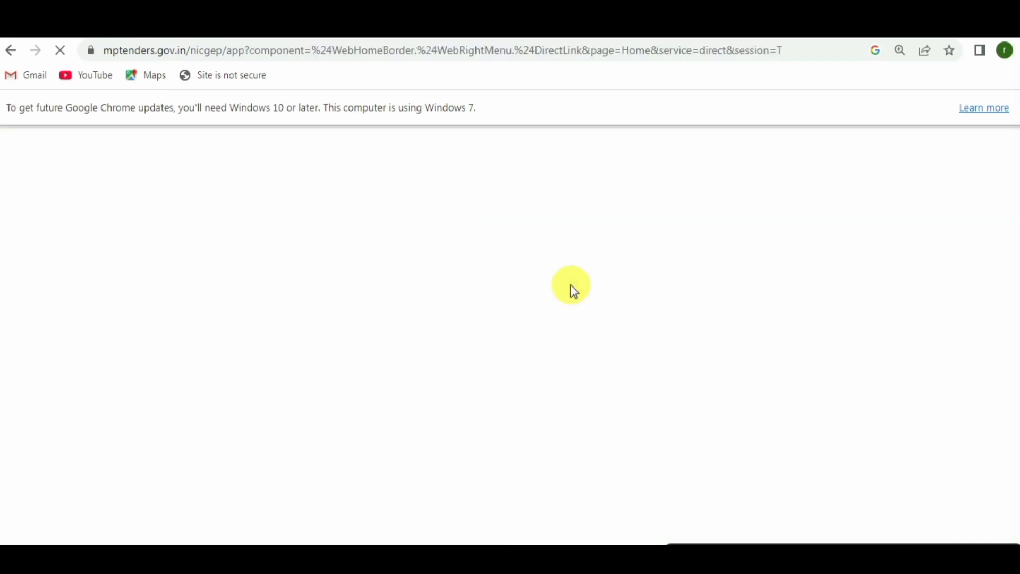
# Zoom the enrollment form out to 150% and look over its top fields.
pyautogui.hotkey('ctrl', '-')
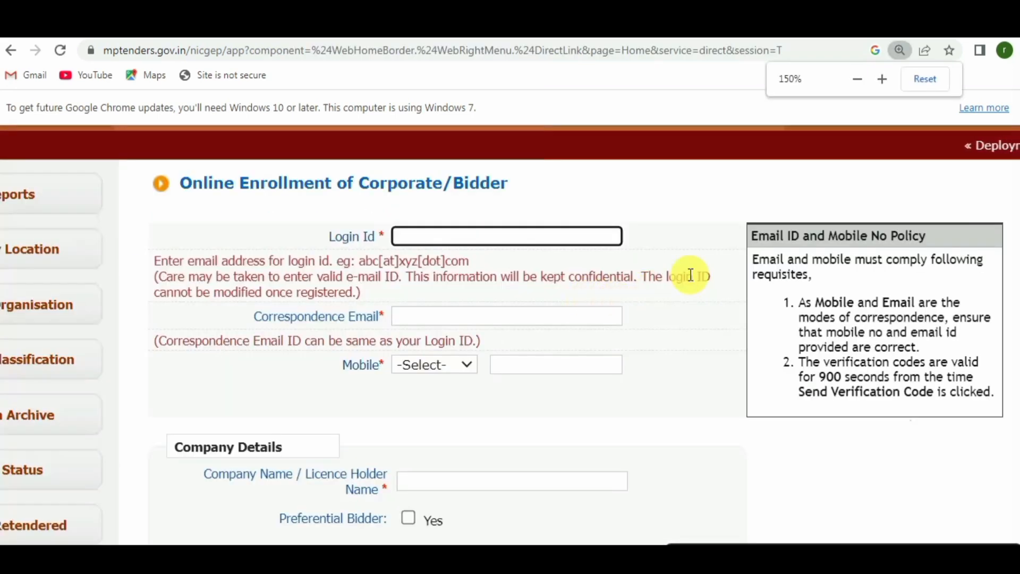
pyautogui.scroll(1, 645, 331)
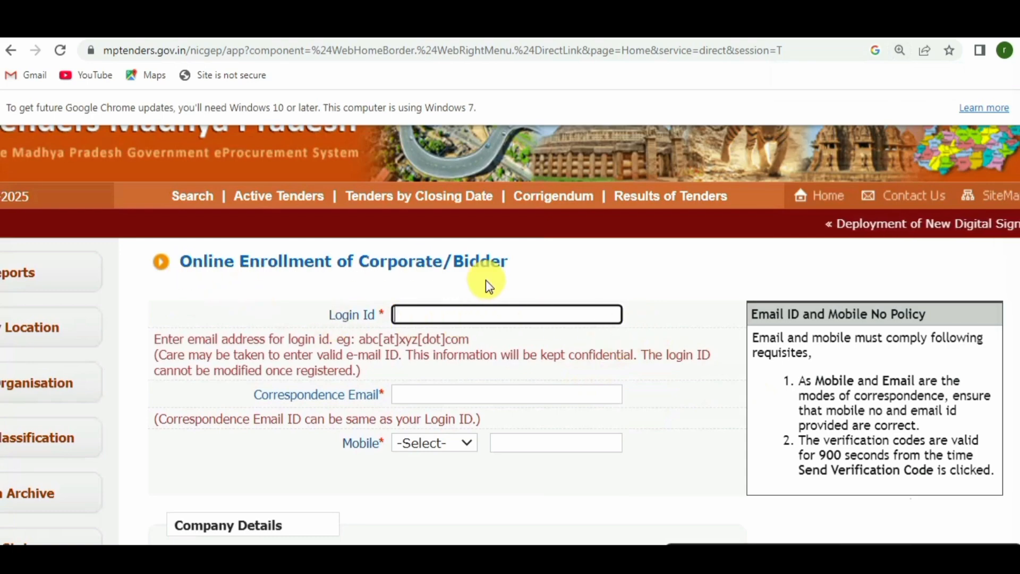
pyautogui.scroll(-15, 486, 284)
pyautogui.scroll(10, 524, 317)
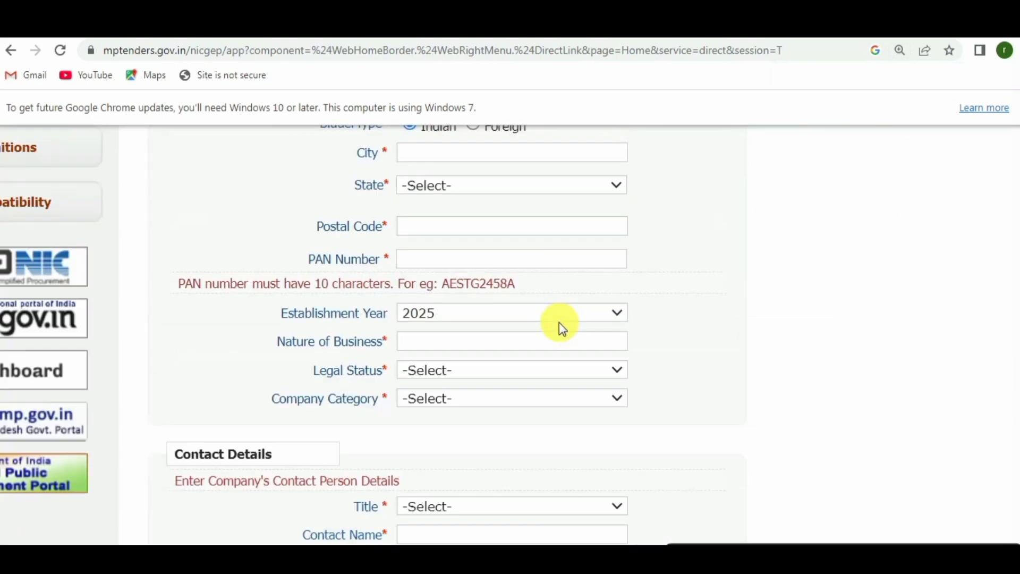
pyautogui.scroll(5, 604, 328)
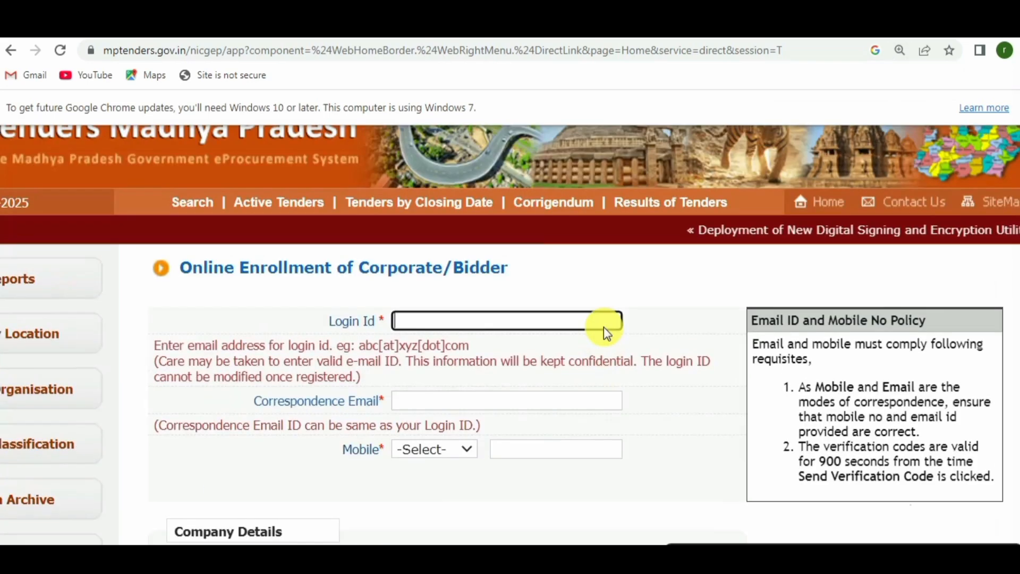
pyautogui.scroll(-2, 610, 332)
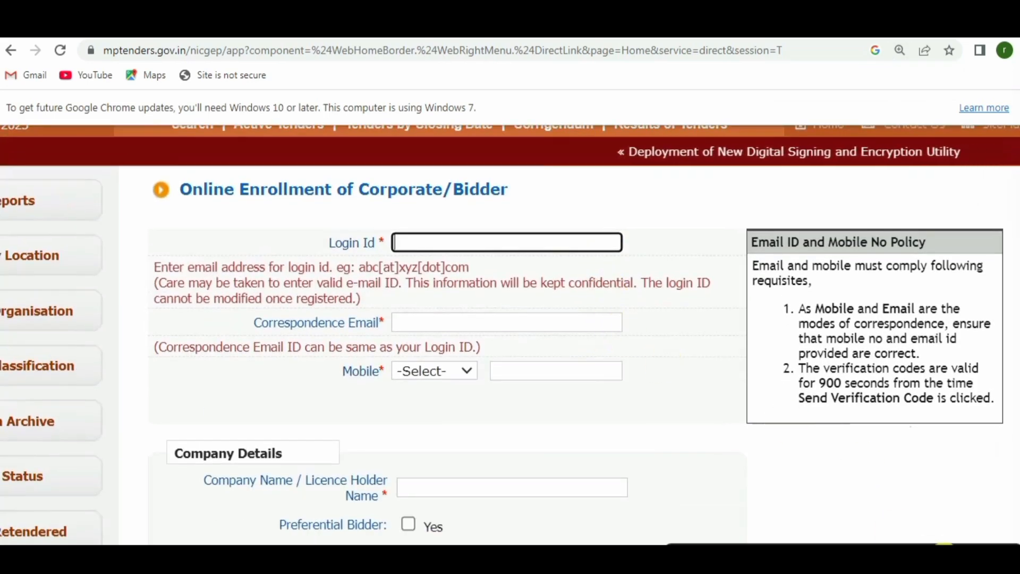
# Annotate the Login Id and Correspondence Email fields and the email instruction, then clear the marks.
pyautogui.click(944, 558)
pyautogui.moveTo(330, 256); pyautogui.dragTo(376, 256)
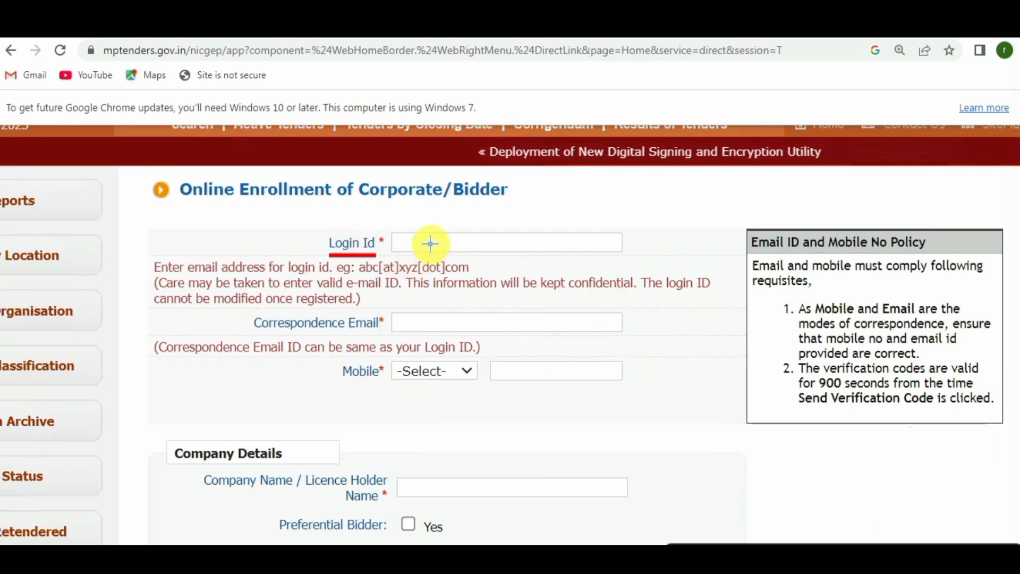
pyautogui.moveTo(426, 236); pyautogui.dragTo(465, 219)
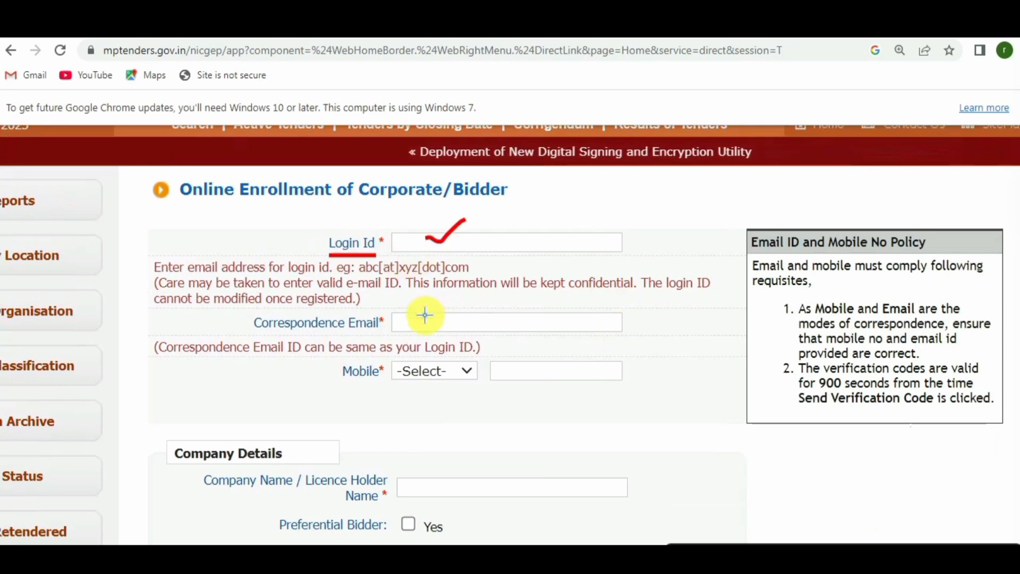
pyautogui.moveTo(425, 315)
pyautogui.mouseDown()
pyautogui.moveTo(441, 328)
pyautogui.moveTo(489, 307)
pyautogui.mouseUp()
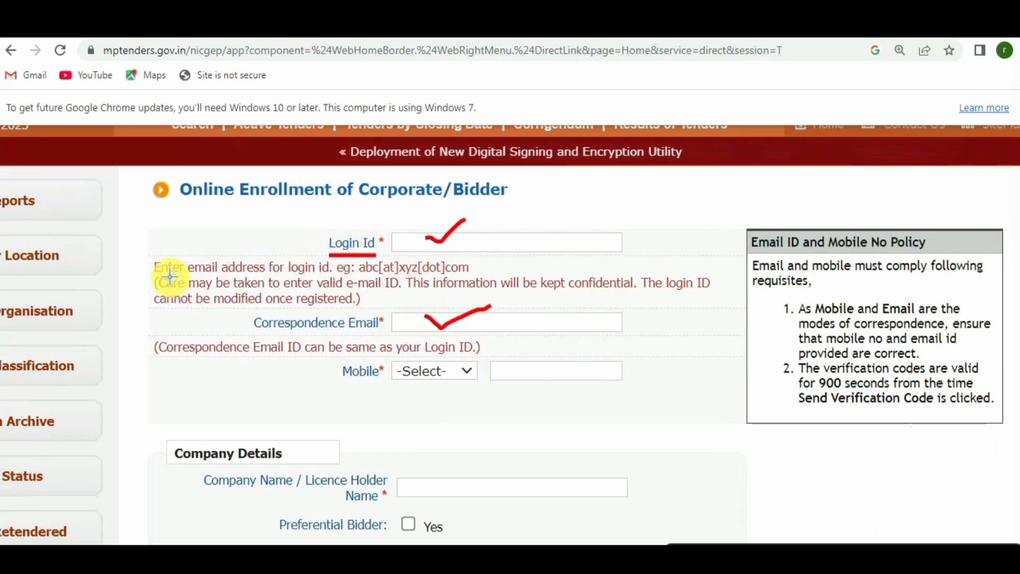
pyautogui.moveTo(169, 274); pyautogui.dragTo(248, 272)
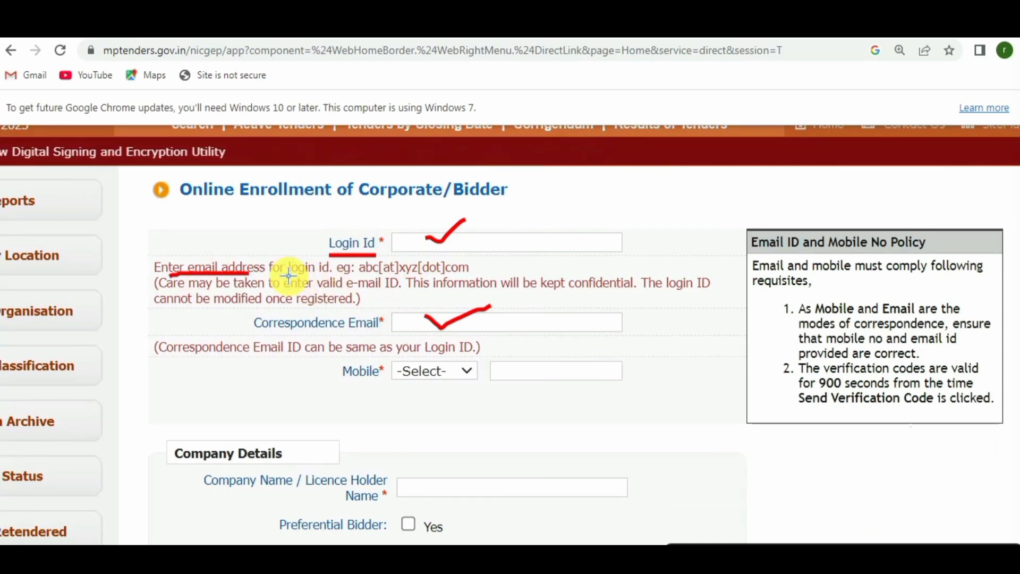
pyautogui.moveTo(480, 238)
pyautogui.mouseDown()
pyautogui.moveTo(496, 240)
pyautogui.moveTo(513, 220)
pyautogui.mouseUp()
pyautogui.moveTo(494, 311)
pyautogui.mouseDown()
pyautogui.moveTo(513, 323)
pyautogui.moveTo(579, 295)
pyautogui.mouseUp()
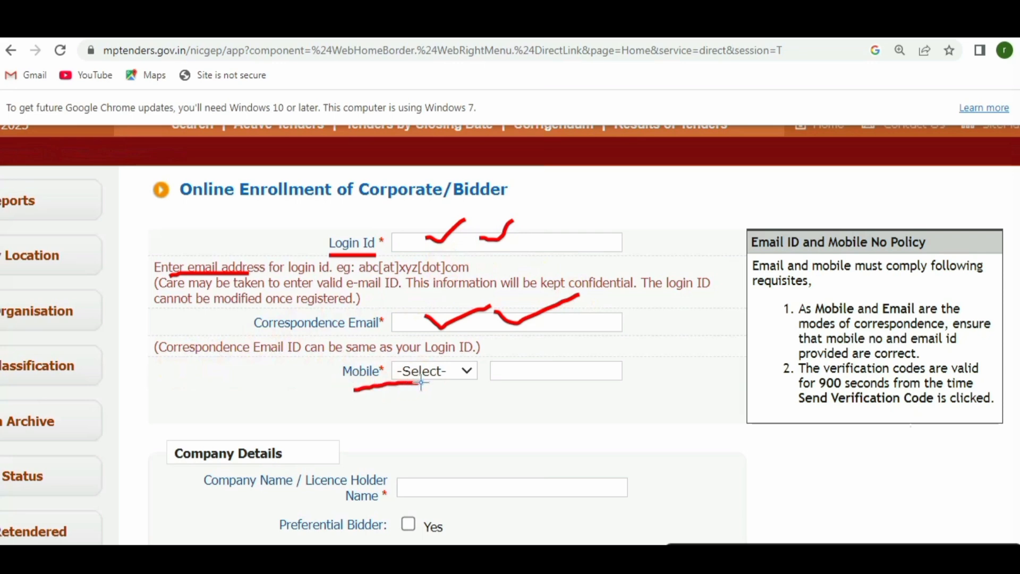
pyautogui.click(938, 552)
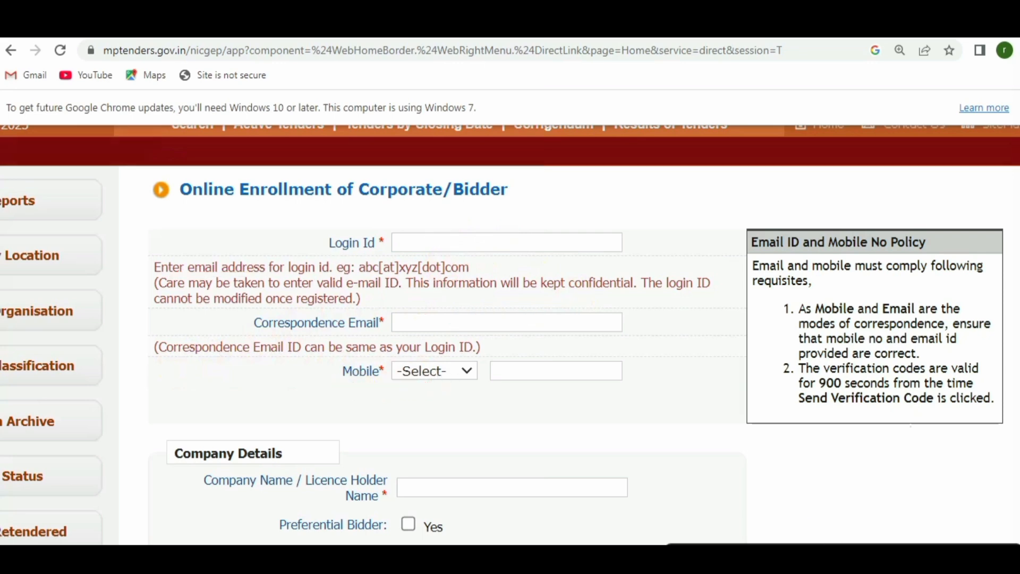
# Keep IND (91) as the mobile country code and scroll down to Company Details.
pyautogui.click(434, 372)
pyautogui.write('ind')
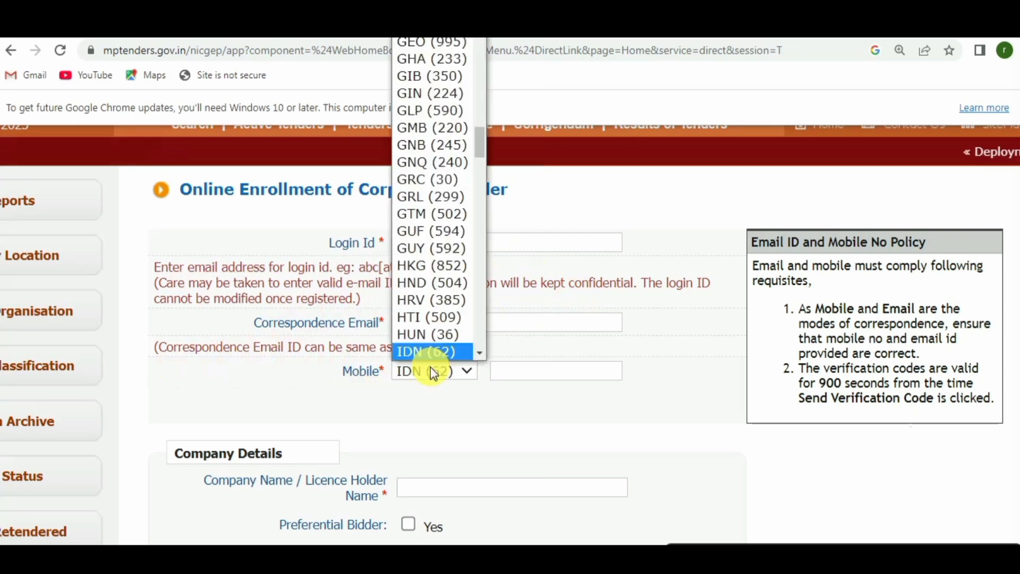
pyautogui.click(432, 369)
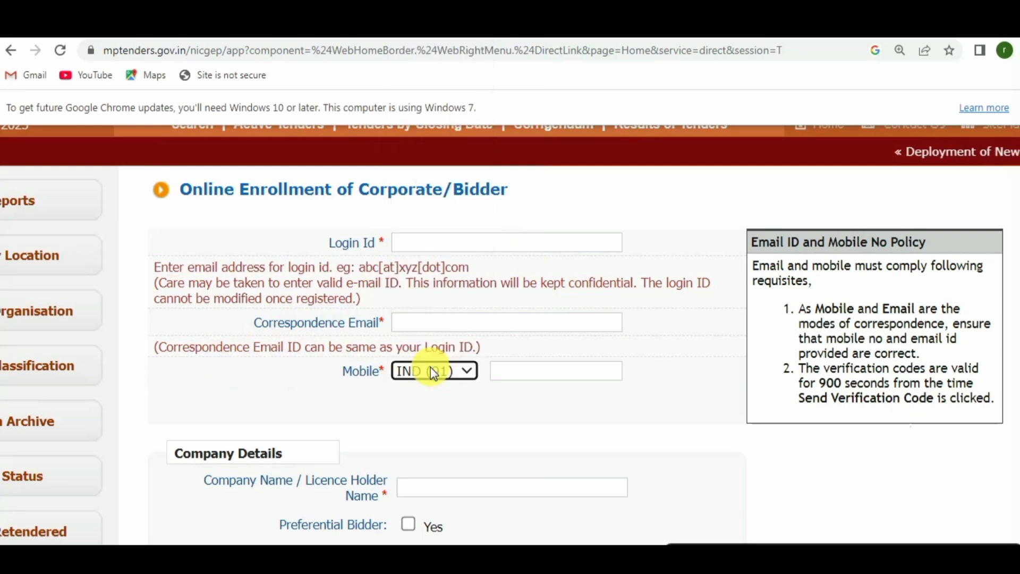
pyautogui.click(541, 370)
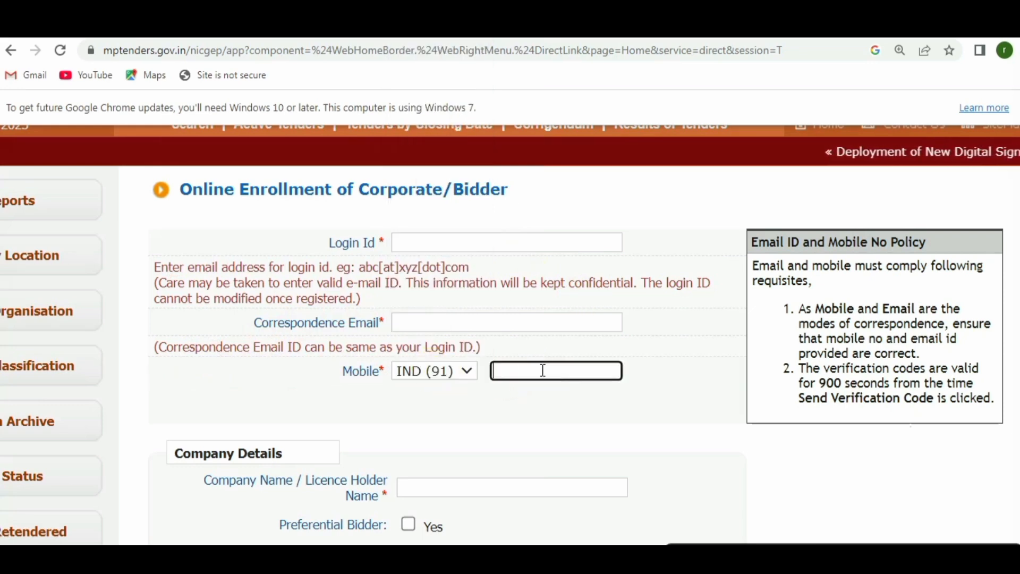
pyautogui.scroll(-2, 662, 356)
pyautogui.scroll(-4, 662, 356)
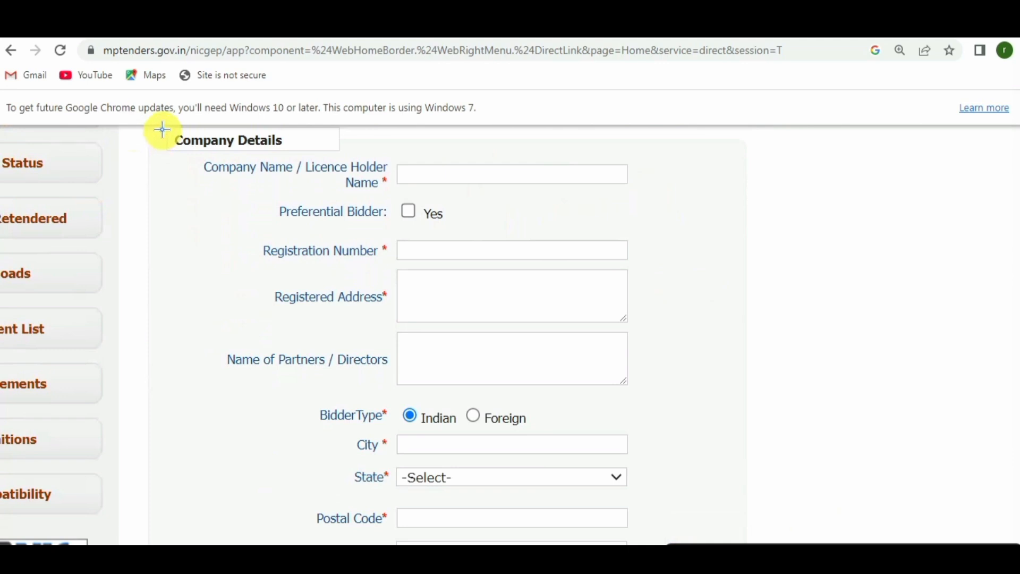
pyautogui.moveTo(162, 129); pyautogui.dragTo(306, 153)
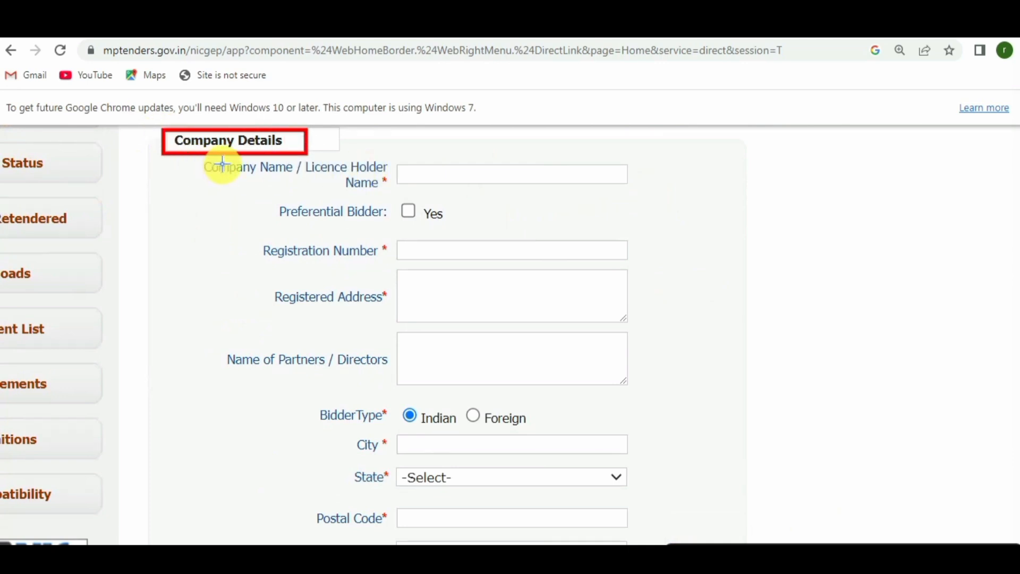
pyautogui.moveTo(204, 159)
pyautogui.mouseDown()
pyautogui.moveTo(281, 181)
pyautogui.moveTo(393, 191)
pyautogui.mouseUp()
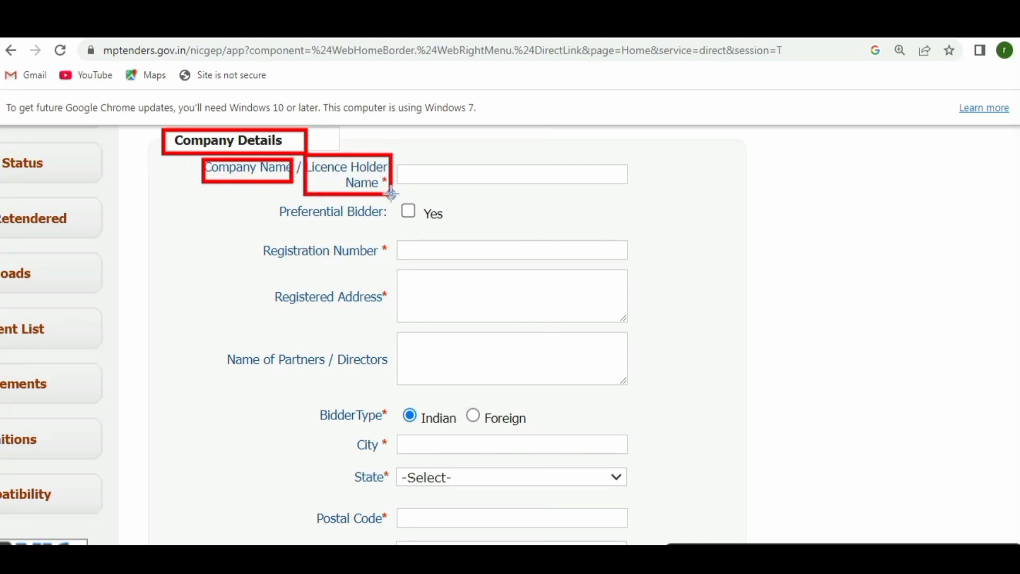
pyautogui.click(400, 167)
pyautogui.moveTo(397, 160)
pyautogui.mouseDown()
pyautogui.moveTo(519, 183)
pyautogui.moveTo(520, 165)
pyautogui.moveTo(564, 184)
pyautogui.mouseUp()
pyautogui.moveTo(566, 166); pyautogui.dragTo(694, 187)
pyautogui.click(639, 161)
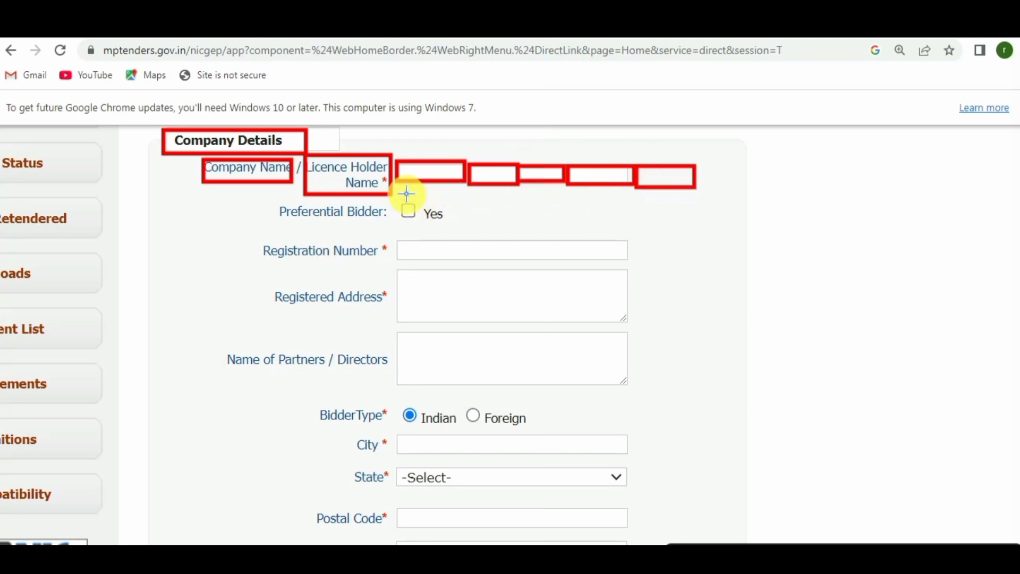
pyautogui.moveTo(391, 151)
pyautogui.mouseDown()
pyautogui.moveTo(538, 182)
pyautogui.moveTo(708, 194)
pyautogui.mouseUp()
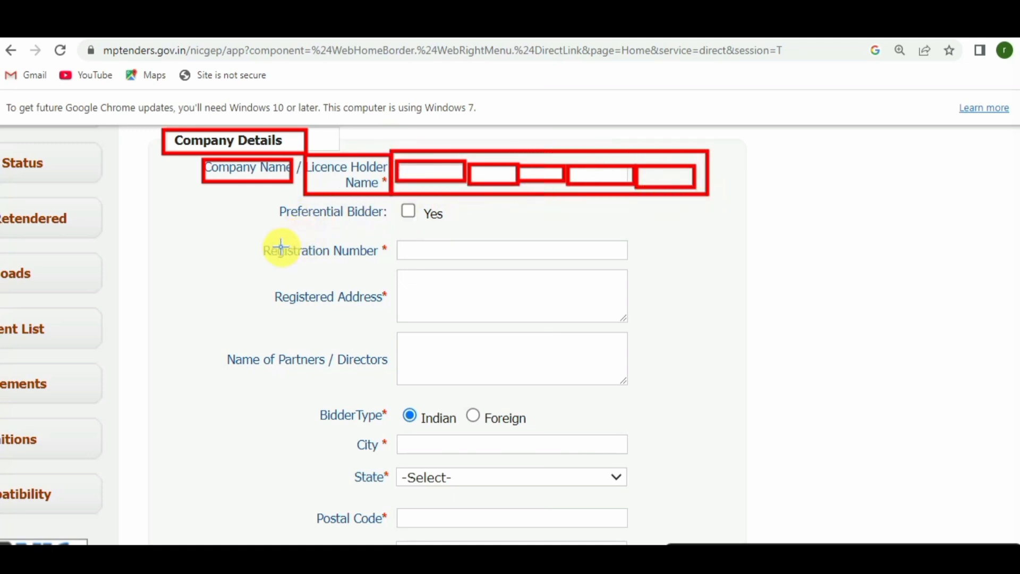
pyautogui.moveTo(245, 236); pyautogui.dragTo(388, 262)
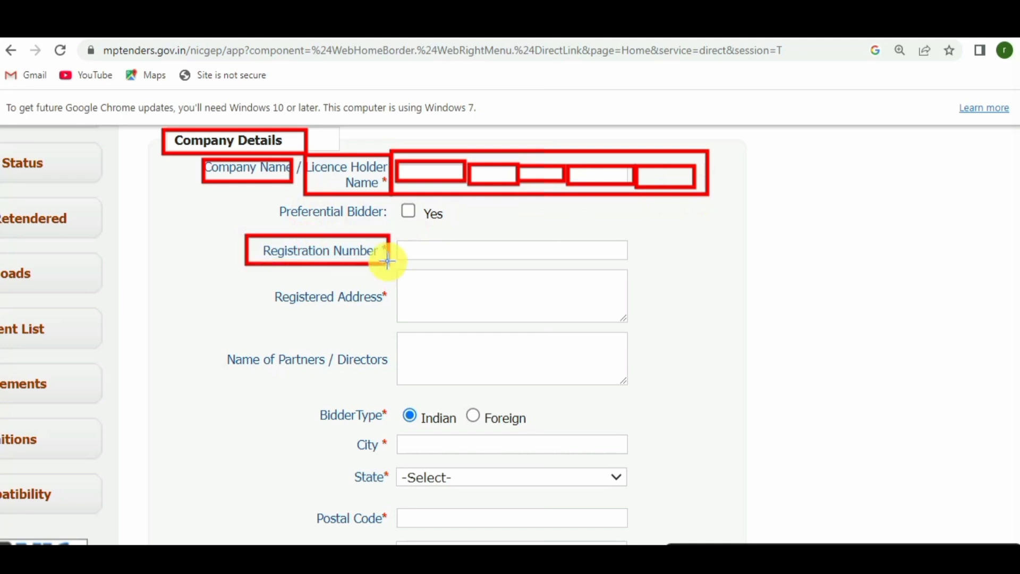
pyautogui.moveTo(387, 261); pyautogui.dragTo(387, 261)
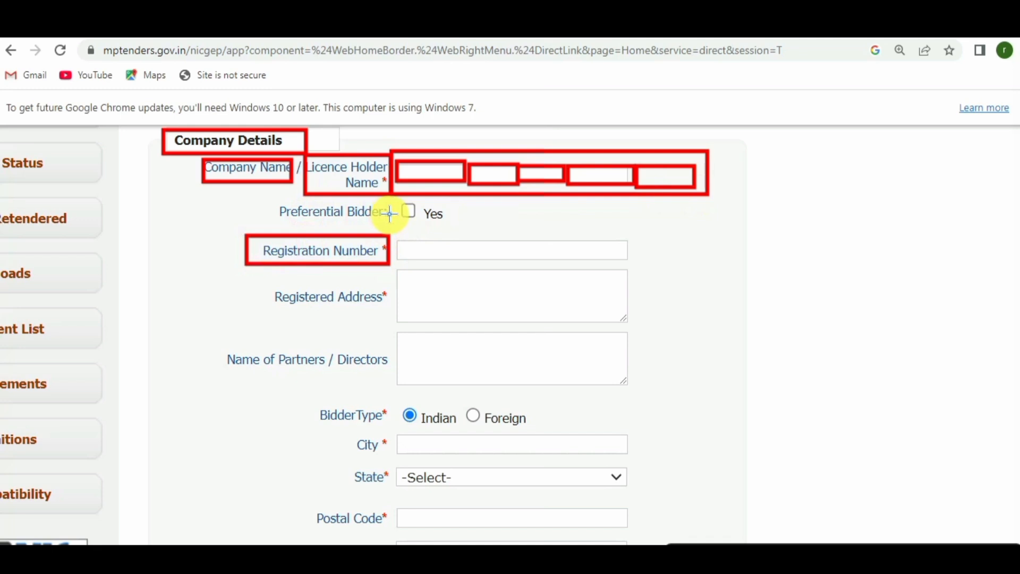
pyautogui.moveTo(397, 241)
pyautogui.mouseDown()
pyautogui.moveTo(437, 265)
pyautogui.moveTo(445, 257)
pyautogui.mouseUp()
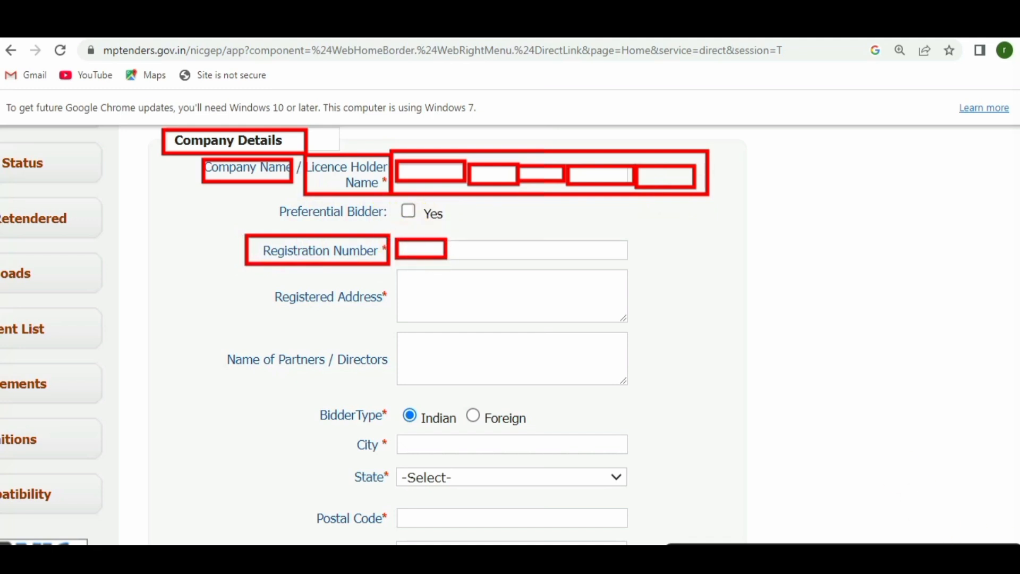
pyautogui.click(1017, 556)
pyautogui.click(1016, 454)
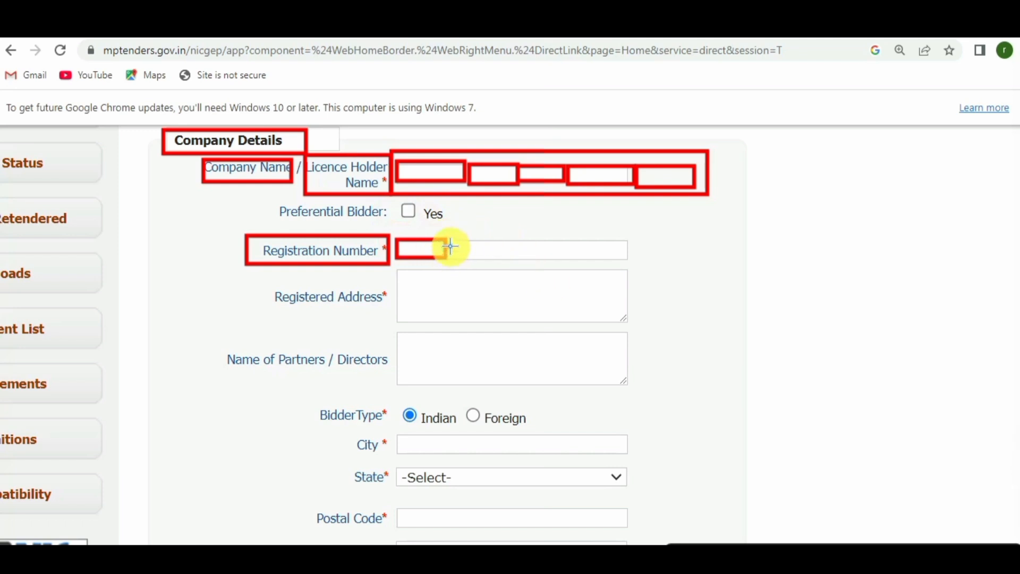
pyautogui.moveTo(451, 244); pyautogui.dragTo(499, 261)
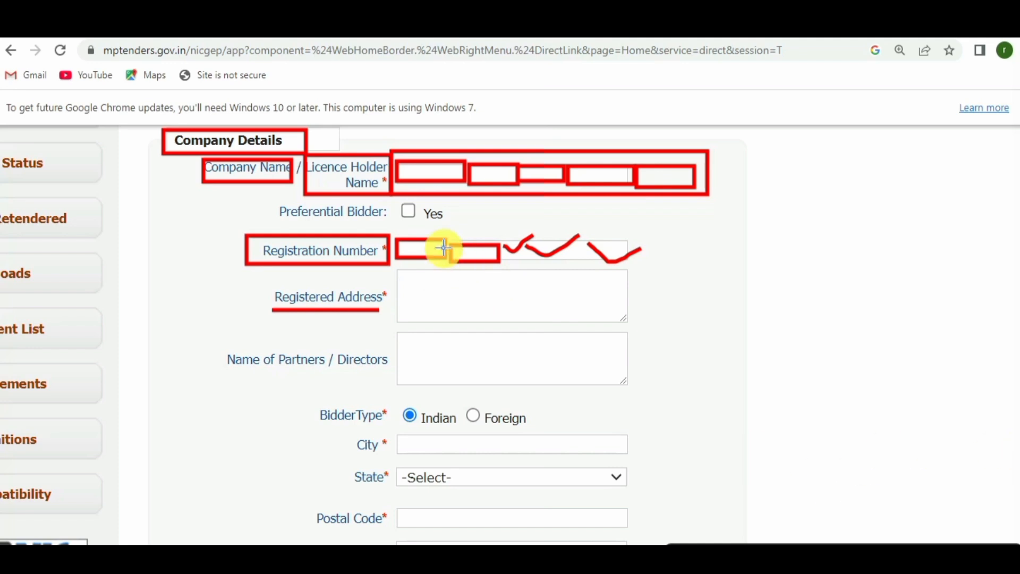
pyautogui.moveTo(418, 283); pyautogui.dragTo(617, 261)
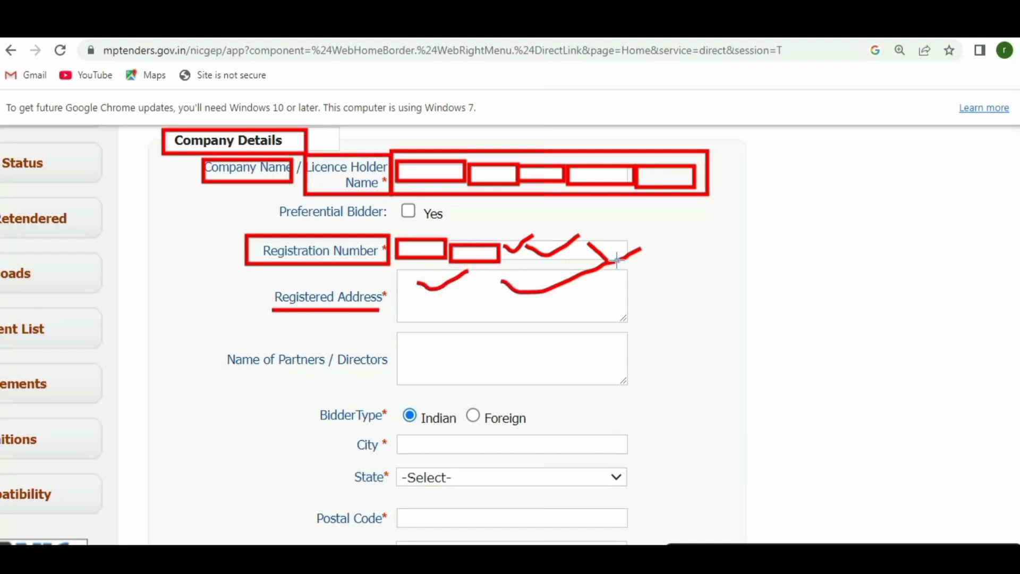
pyautogui.moveTo(421, 298); pyautogui.dragTo(536, 293)
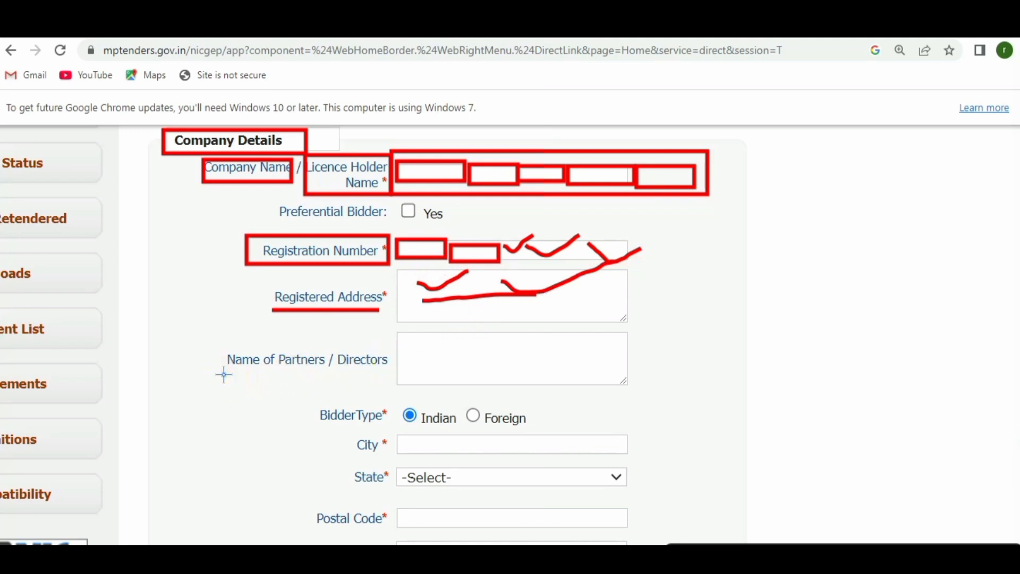
pyautogui.moveTo(223, 374)
pyautogui.mouseDown()
pyautogui.moveTo(365, 379)
pyautogui.moveTo(439, 333)
pyautogui.moveTo(589, 337)
pyautogui.mouseUp()
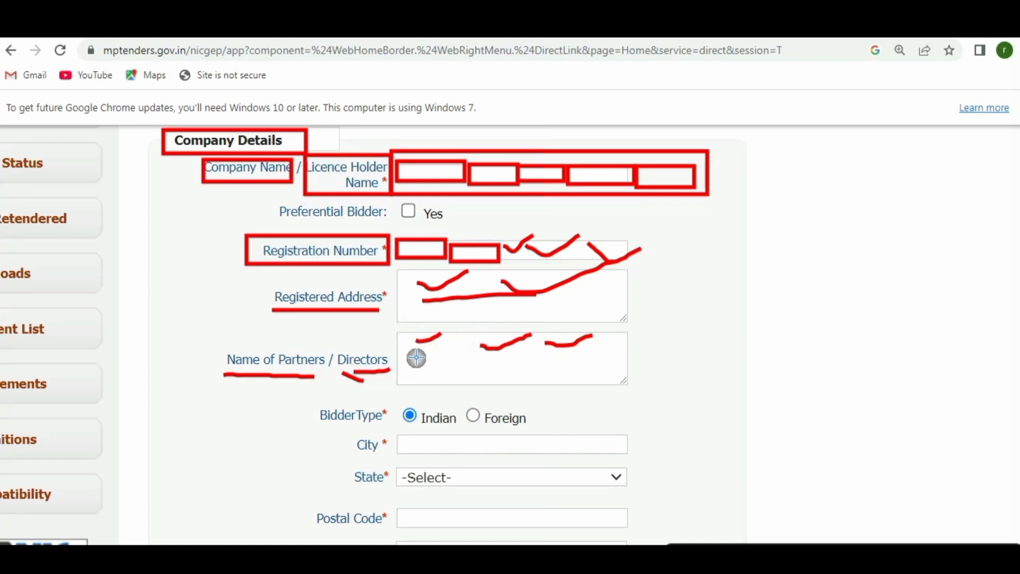
pyautogui.moveTo(404, 360); pyautogui.dragTo(479, 359)
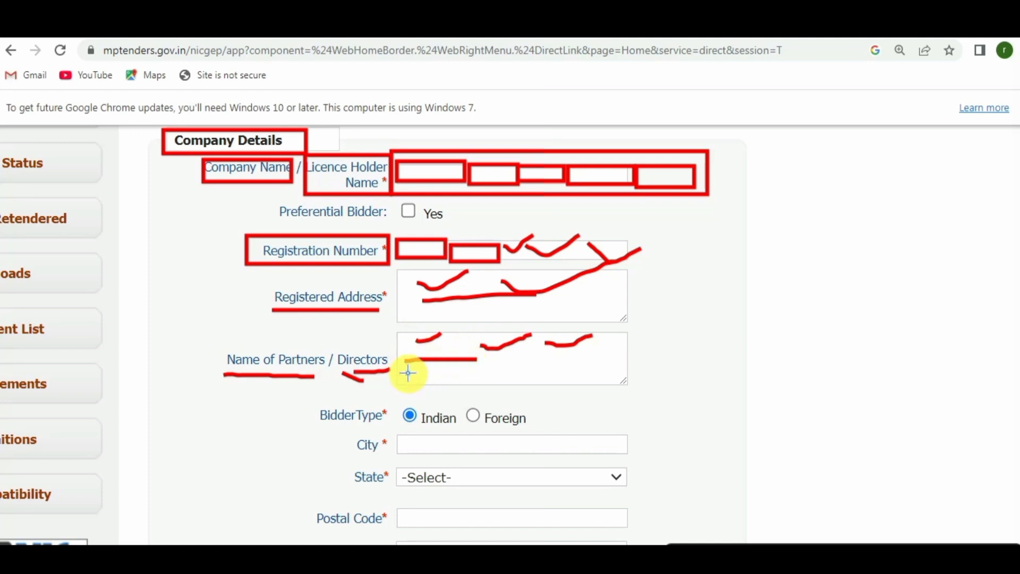
pyautogui.moveTo(408, 373); pyautogui.dragTo(473, 372)
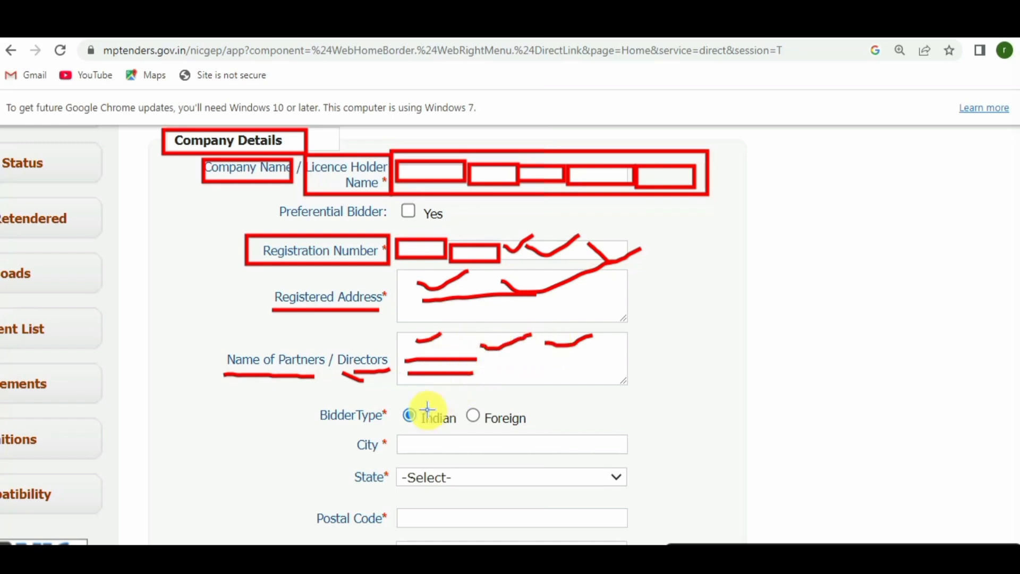
pyautogui.moveTo(328, 427); pyautogui.dragTo(369, 426)
pyautogui.moveTo(442, 407); pyautogui.dragTo(471, 402)
pyautogui.moveTo(326, 453)
pyautogui.mouseDown()
pyautogui.moveTo(362, 446)
pyautogui.moveTo(351, 462)
pyautogui.mouseUp()
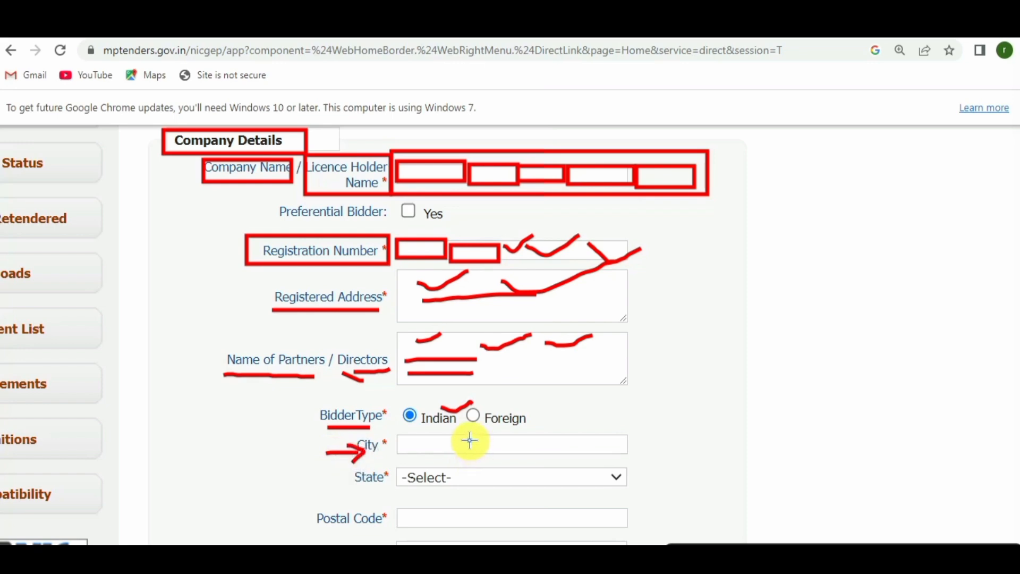
pyautogui.moveTo(470, 440); pyautogui.dragTo(515, 440)
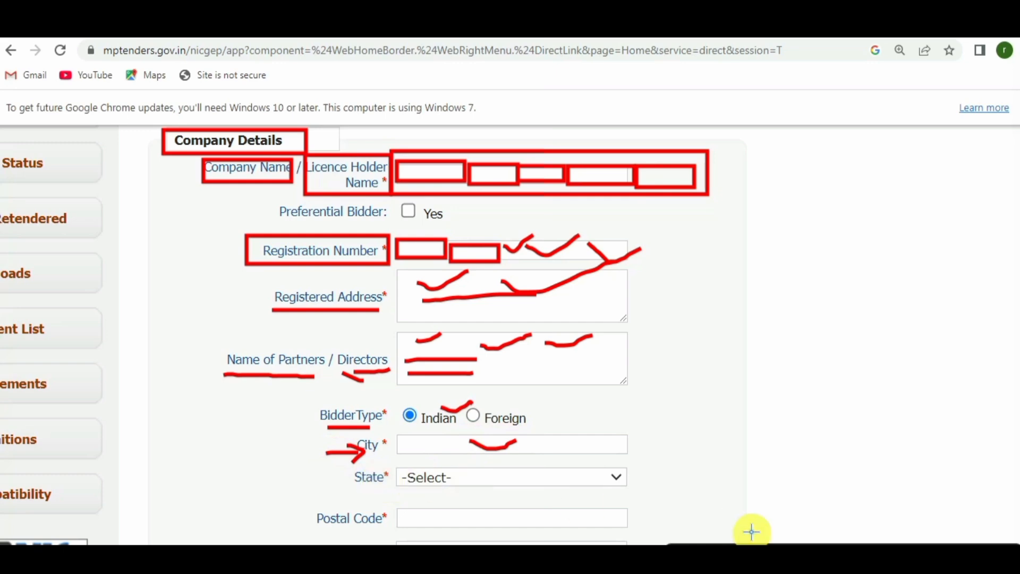
pyautogui.click(944, 558)
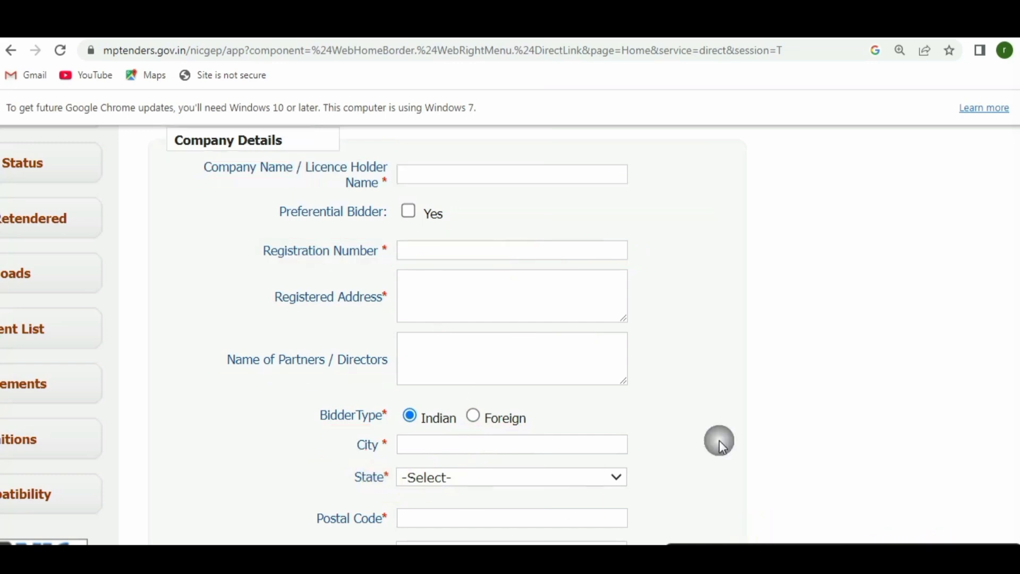
# Set the company's State to Madhya Pradesh.
pyautogui.scroll(-4, 719, 439)
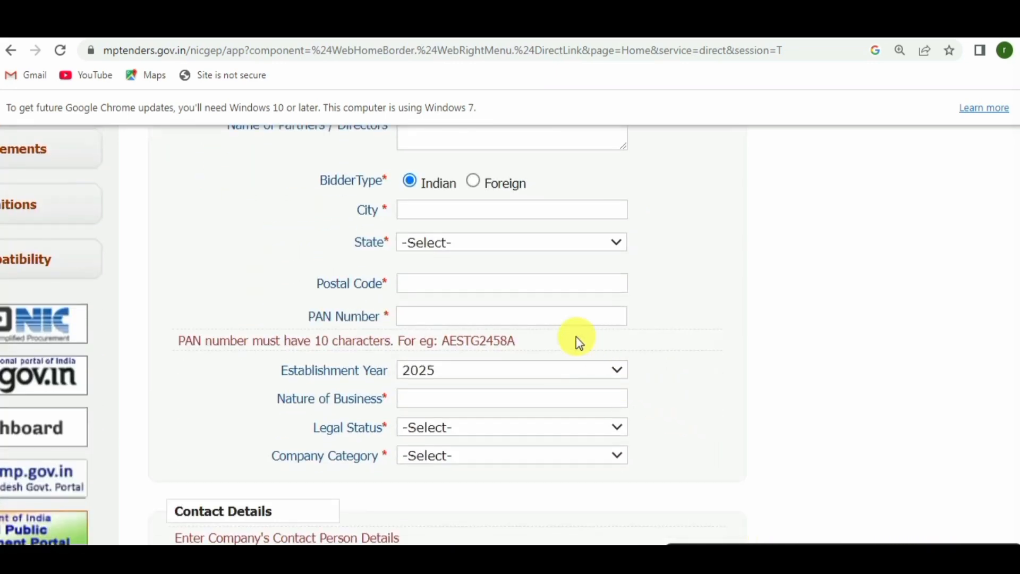
pyautogui.click(466, 244)
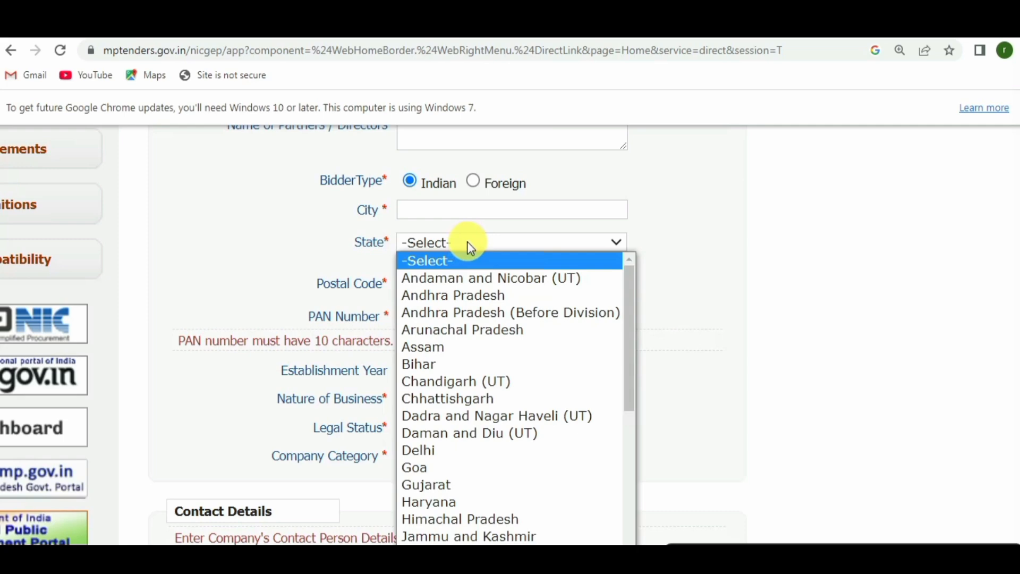
pyautogui.write('m')
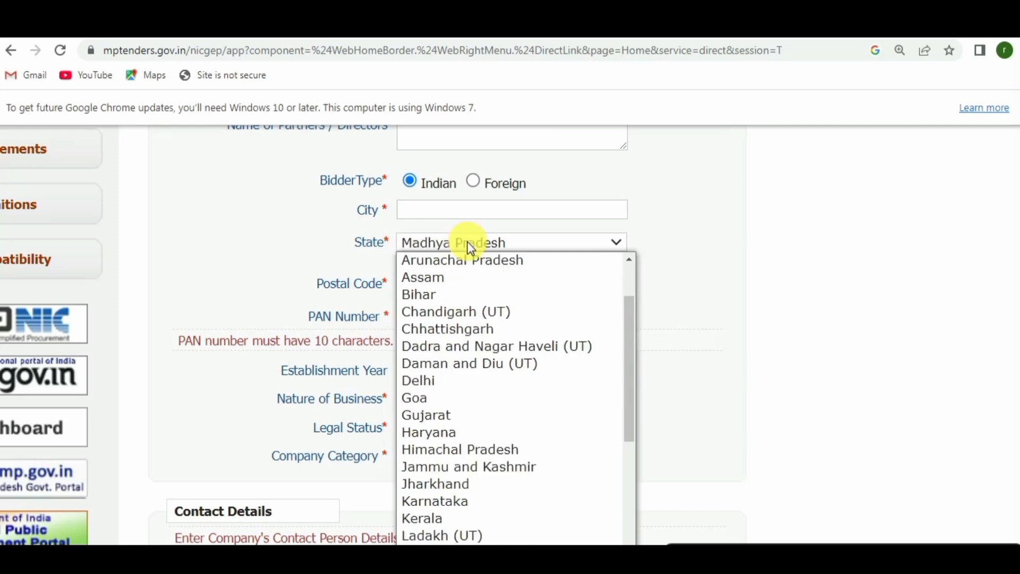
pyautogui.press('Return')
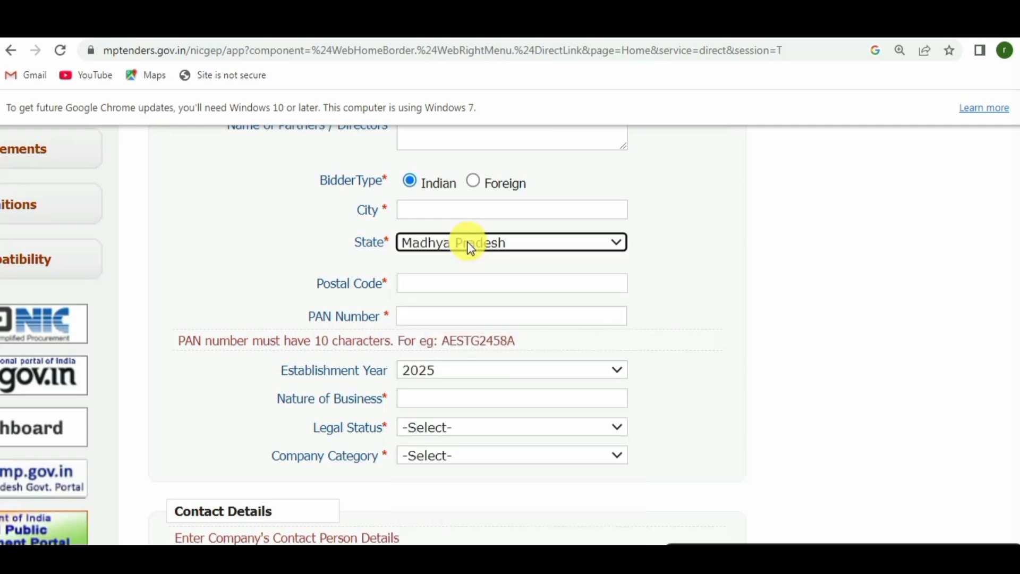
# Point out the Postal Code and PAN Number fields and their required-field asterisks.
pyautogui.moveTo(321, 285); pyautogui.dragTo(355, 295)
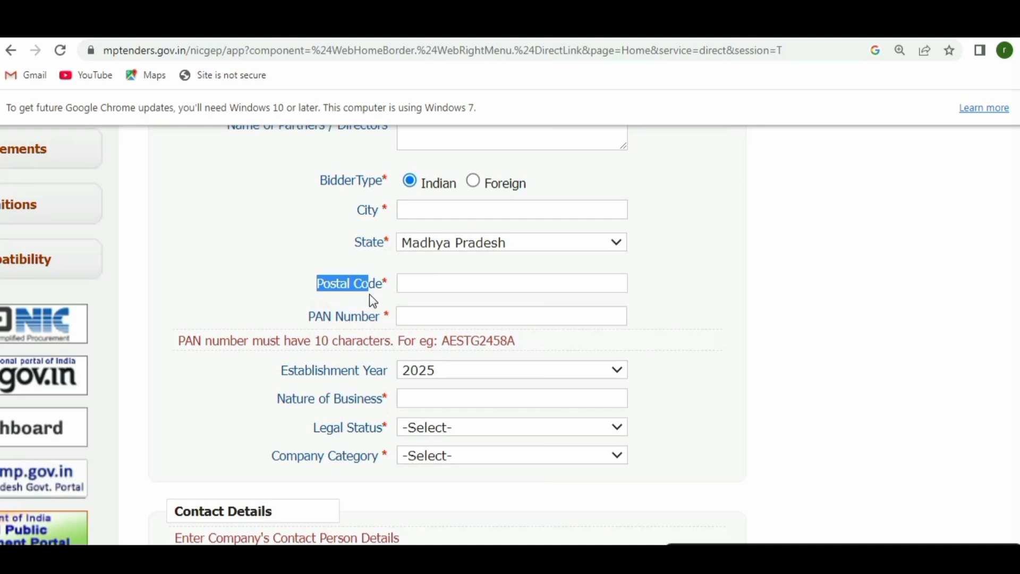
pyautogui.click(409, 283)
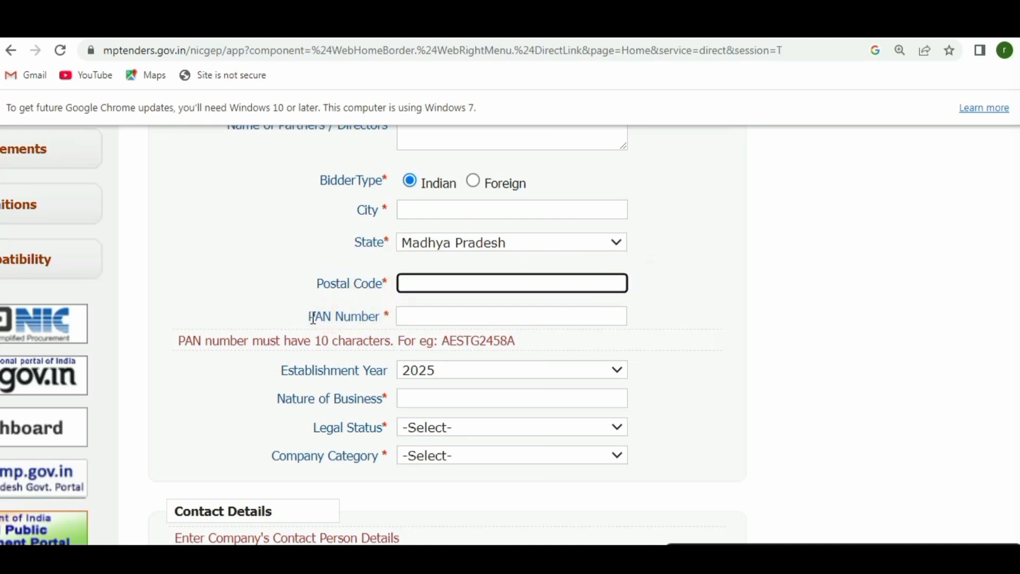
pyautogui.moveTo(312, 318); pyautogui.dragTo(385, 318)
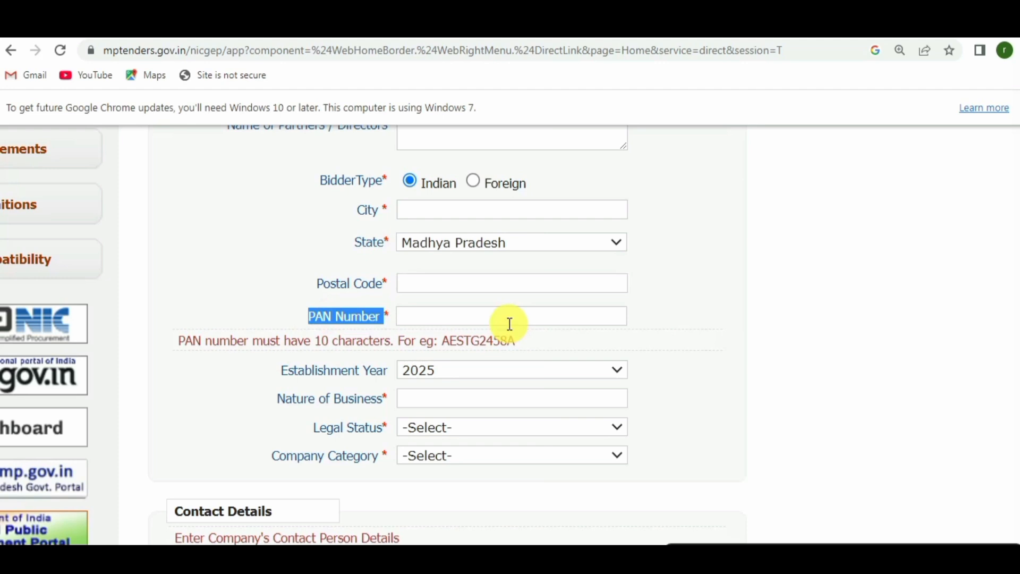
pyautogui.click(477, 314)
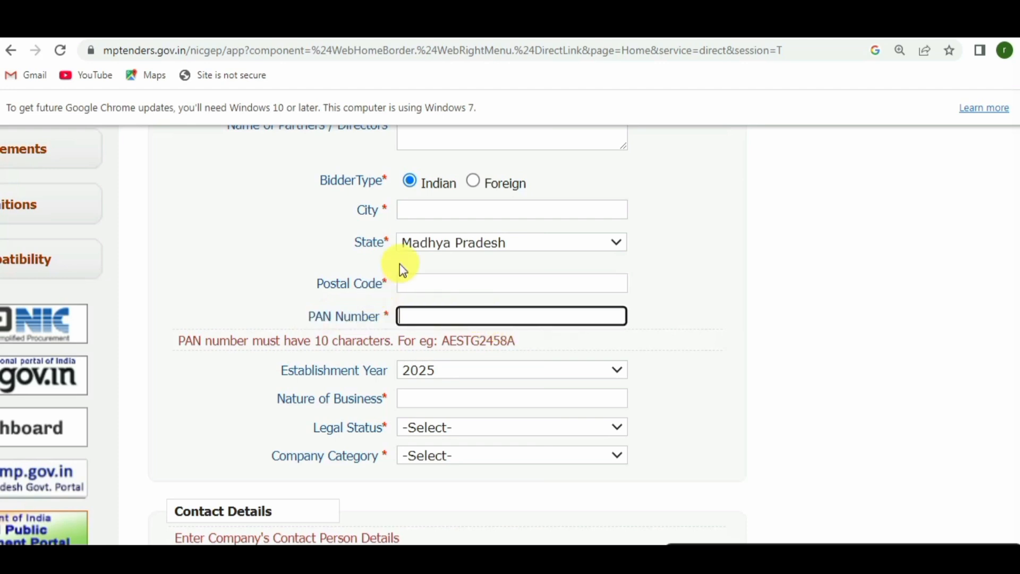
pyautogui.moveTo(383, 280); pyautogui.dragTo(390, 281)
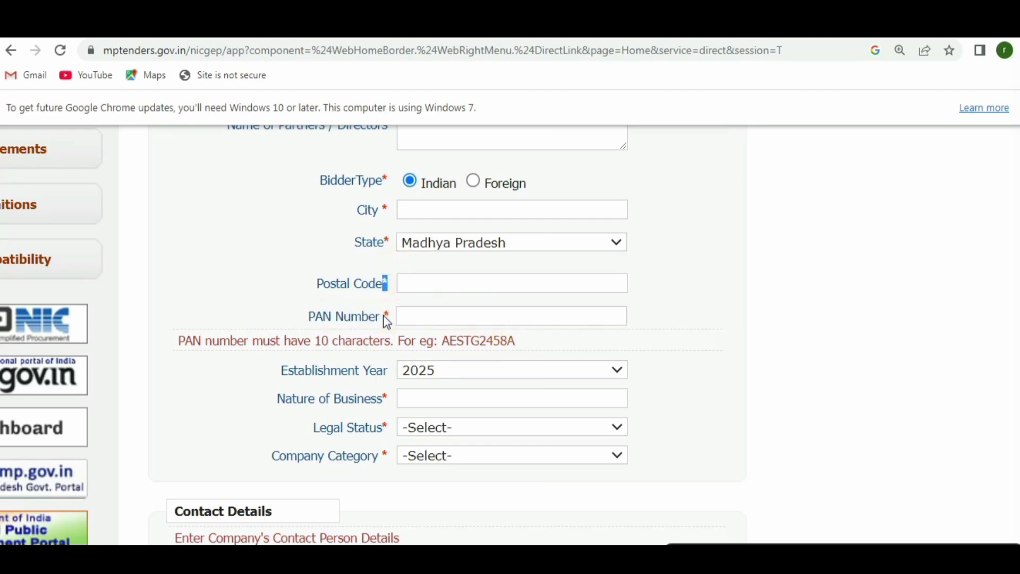
pyautogui.moveTo(383, 315); pyautogui.dragTo(390, 319)
pyautogui.moveTo(382, 396); pyautogui.dragTo(389, 402)
pyautogui.click(389, 310)
pyautogui.moveTo(390, 310); pyautogui.dragTo(382, 308)
pyautogui.moveTo(384, 395); pyautogui.dragTo(389, 399)
pyautogui.click(455, 317)
# Set Establishment Year to 2016, correcting an initial choice of 2024.
pyautogui.scroll(-3, 644, 307)
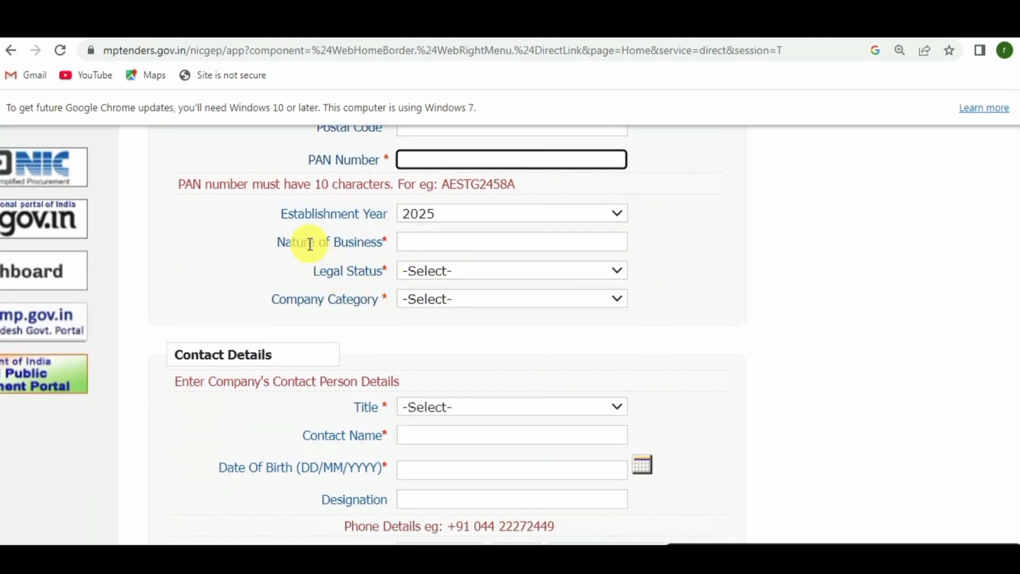
pyautogui.moveTo(288, 214); pyautogui.dragTo(368, 215)
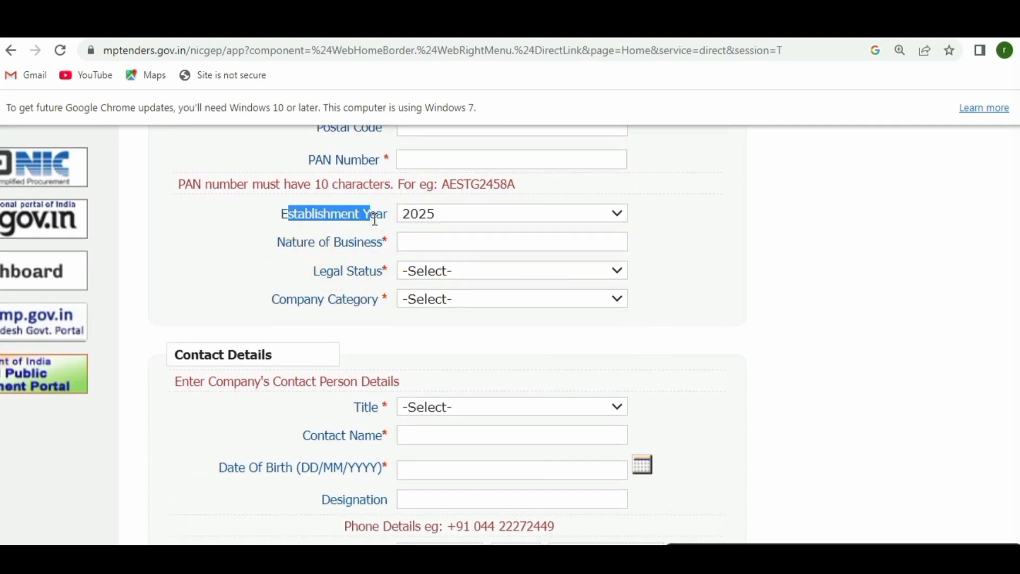
pyautogui.click(455, 214)
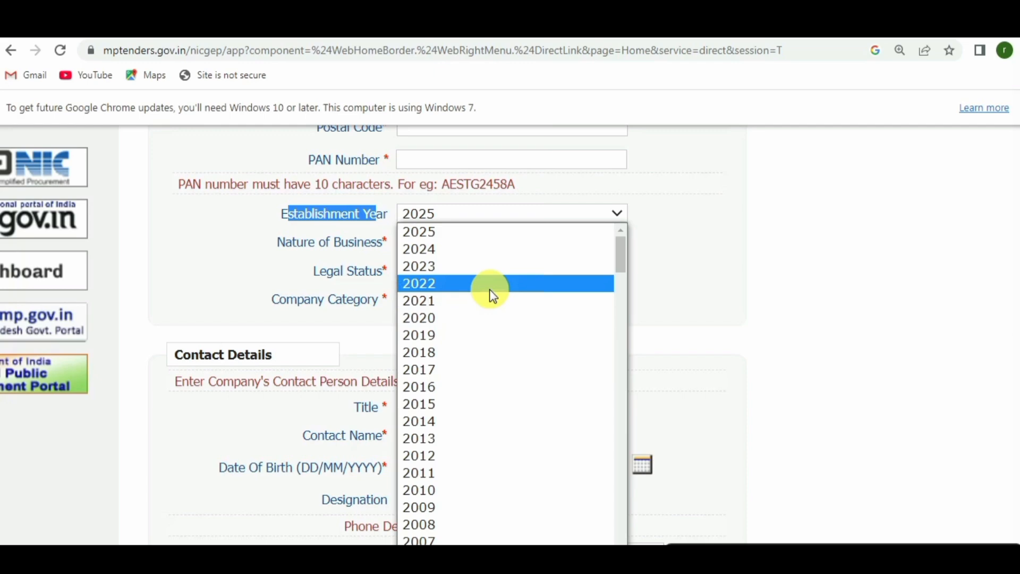
pyautogui.click(460, 250)
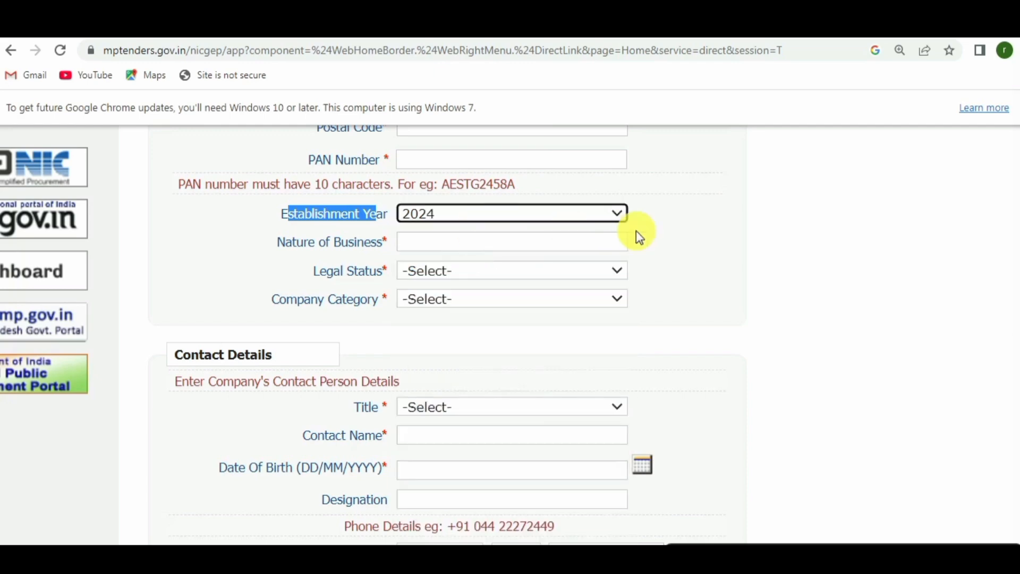
pyautogui.click(510, 213)
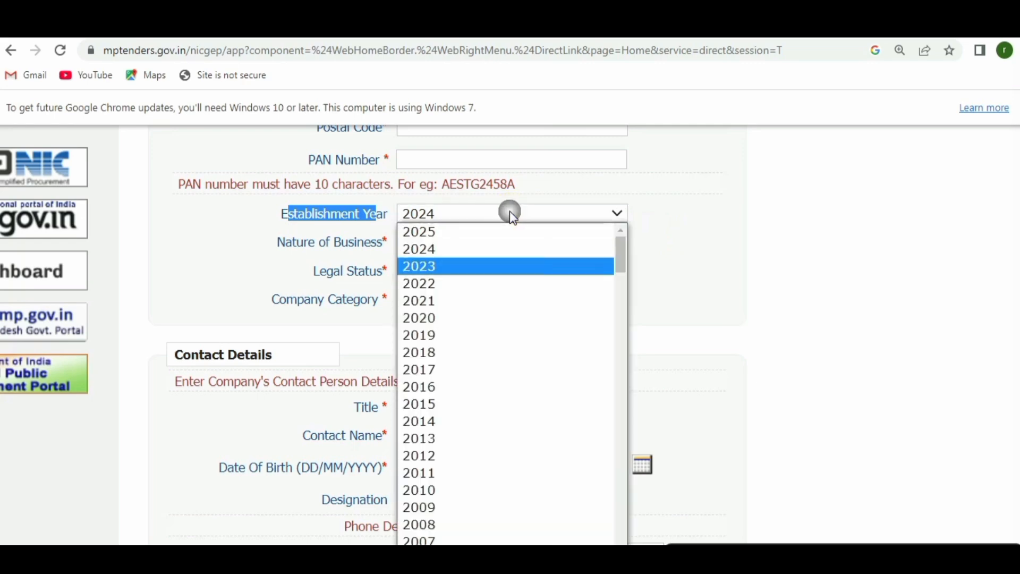
pyautogui.scroll(-5, 477, 399)
pyautogui.scroll(6, 467, 337)
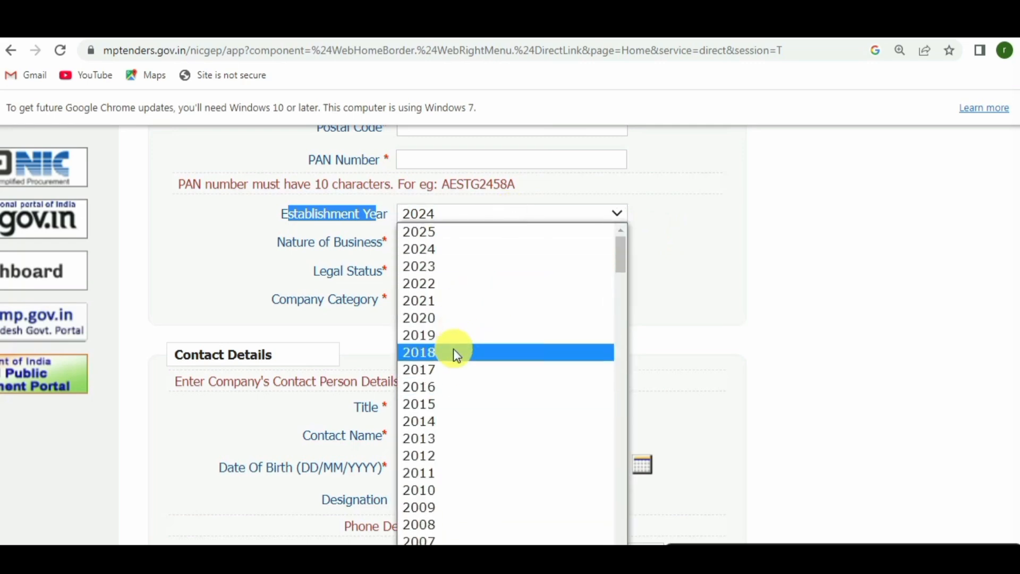
pyautogui.click(447, 386)
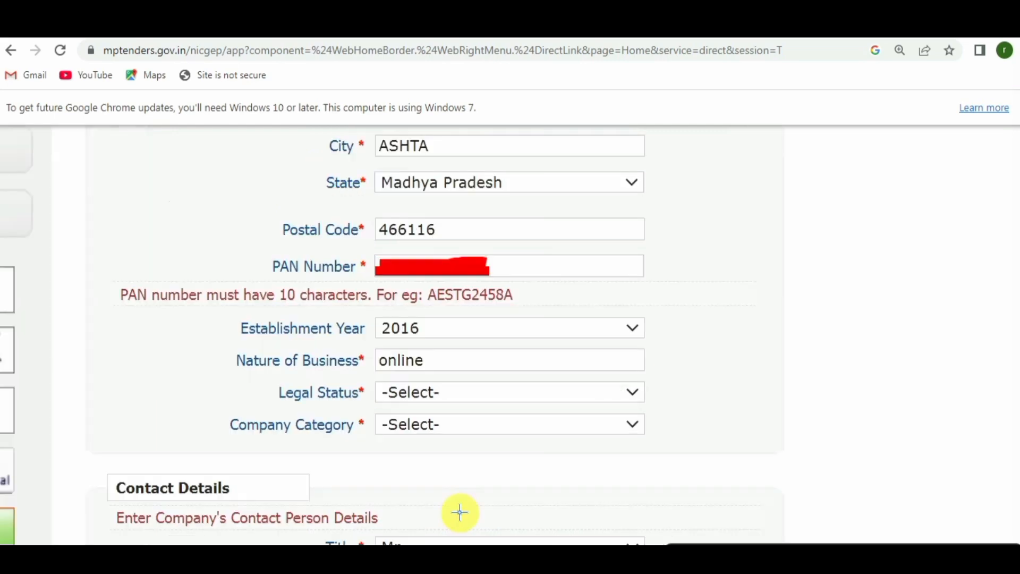
pyautogui.moveTo(232, 375)
pyautogui.mouseDown()
pyautogui.moveTo(438, 375)
pyautogui.moveTo(542, 304)
pyautogui.mouseUp()
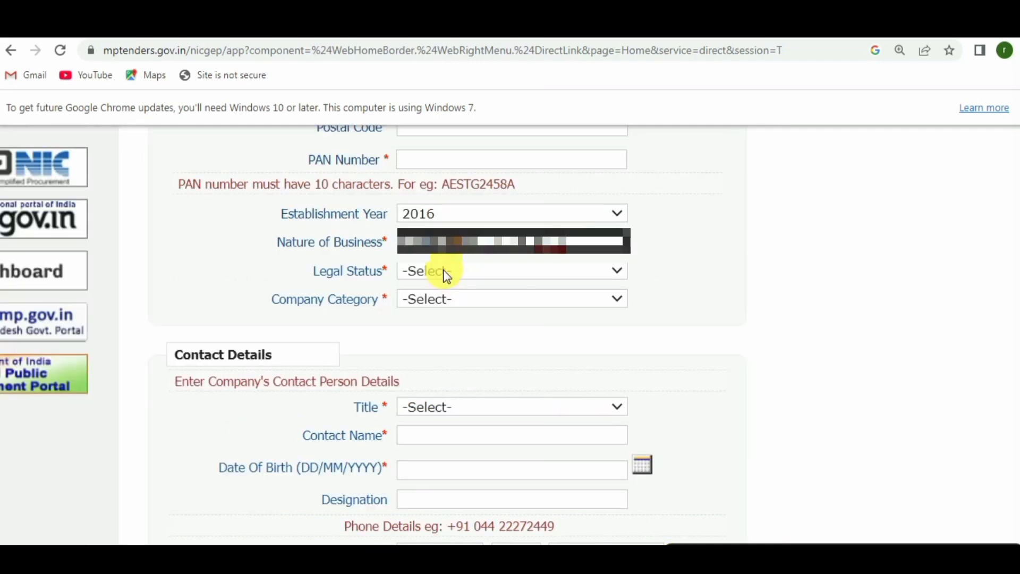
# Choose Others for Legal Status and for Company Category, reverting a brief Micro Unit choice.
pyautogui.click(443, 270)
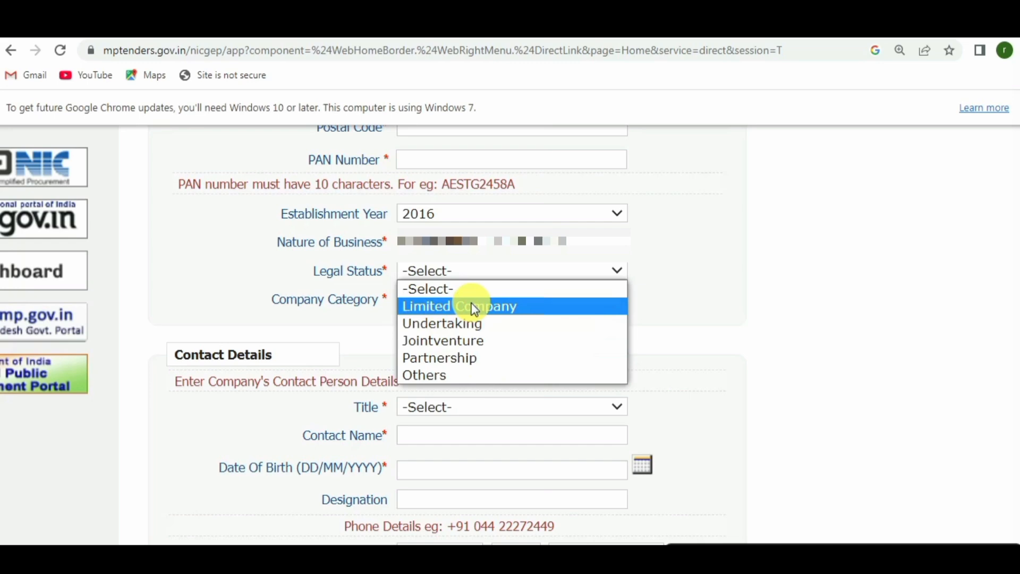
pyautogui.click(444, 374)
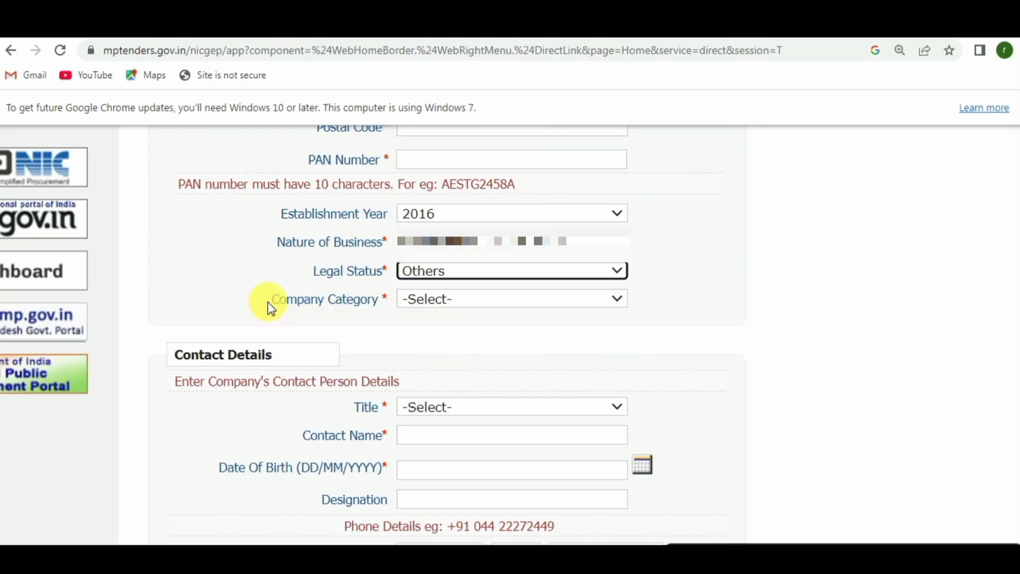
pyautogui.moveTo(269, 301); pyautogui.dragTo(346, 298)
pyautogui.click(469, 299)
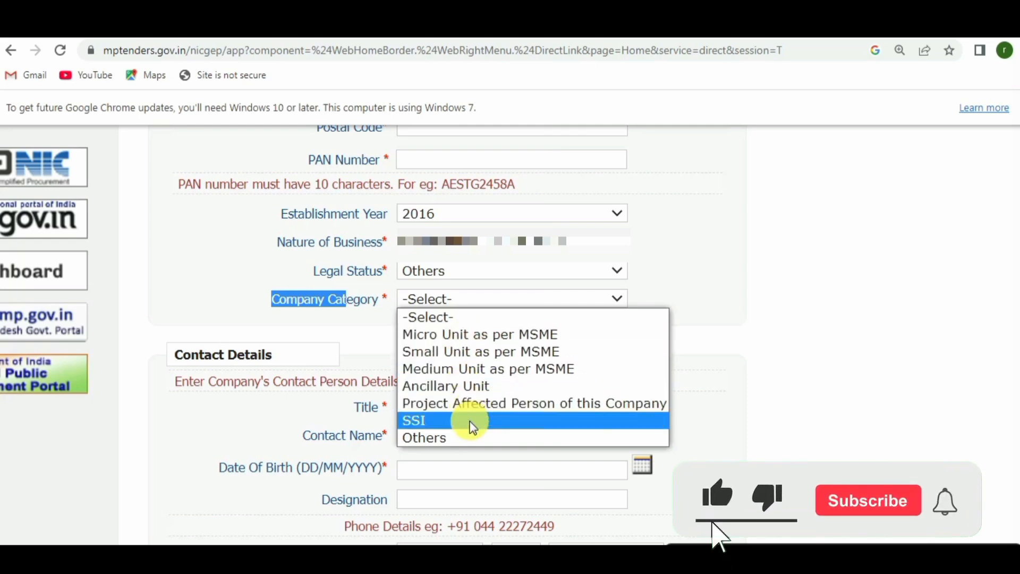
pyautogui.click(444, 437)
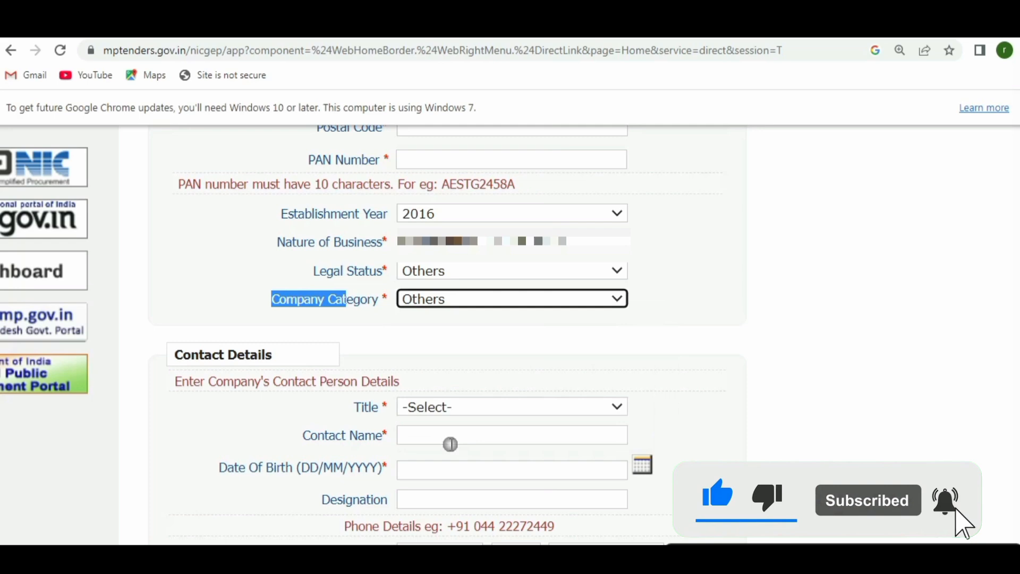
pyautogui.click(478, 298)
pyautogui.click(458, 335)
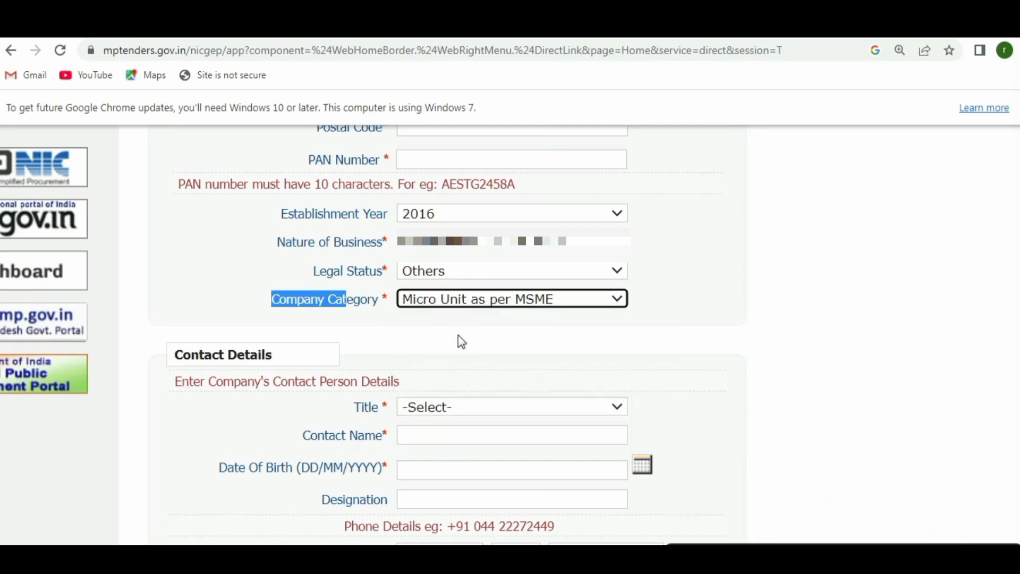
pyautogui.click(474, 306)
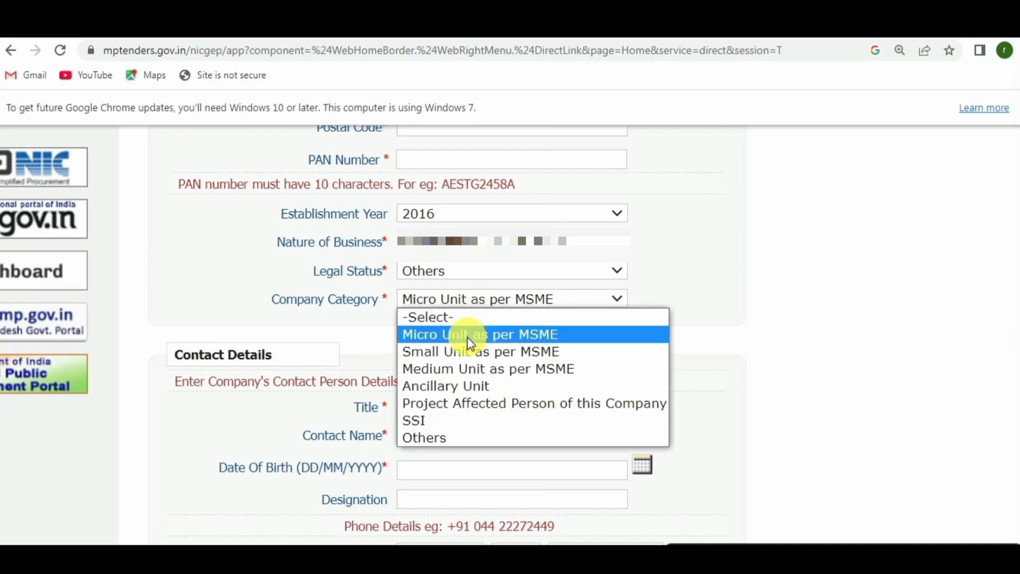
pyautogui.click(435, 439)
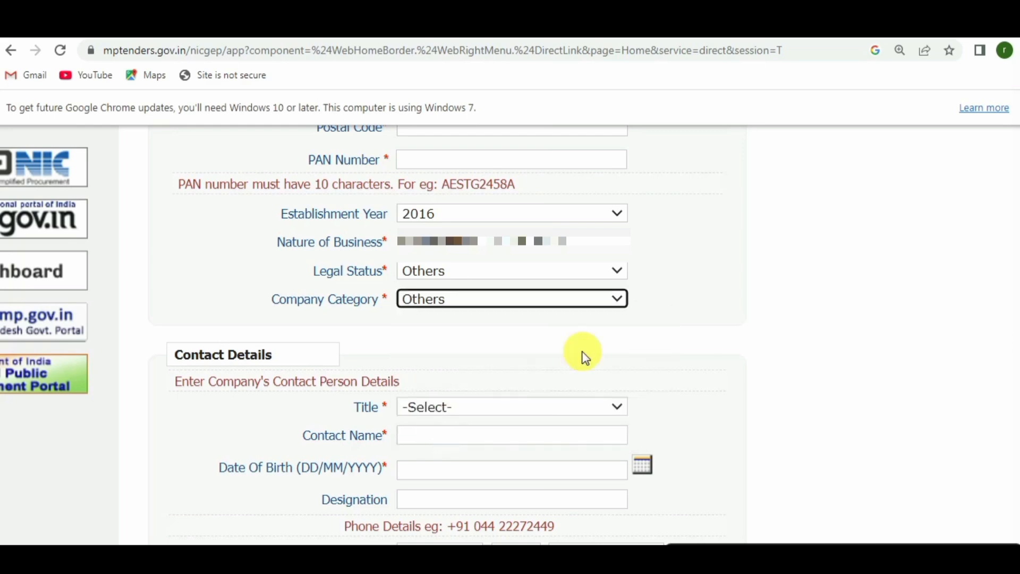
pyautogui.scroll(-3, 584, 356)
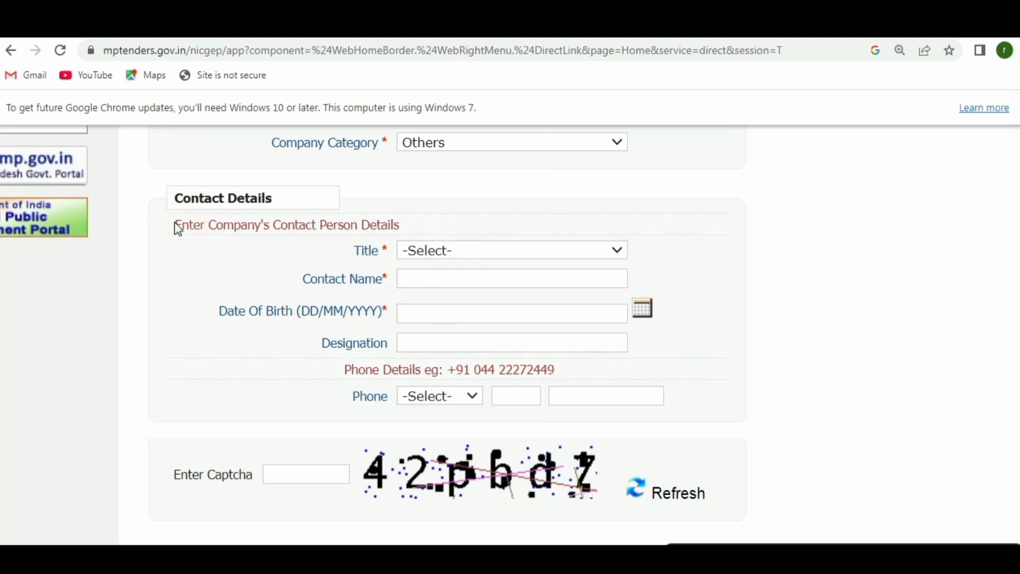
# Select title Mr and type the contact person's full name into Contact Name.
pyautogui.moveTo(178, 228); pyautogui.dragTo(403, 232)
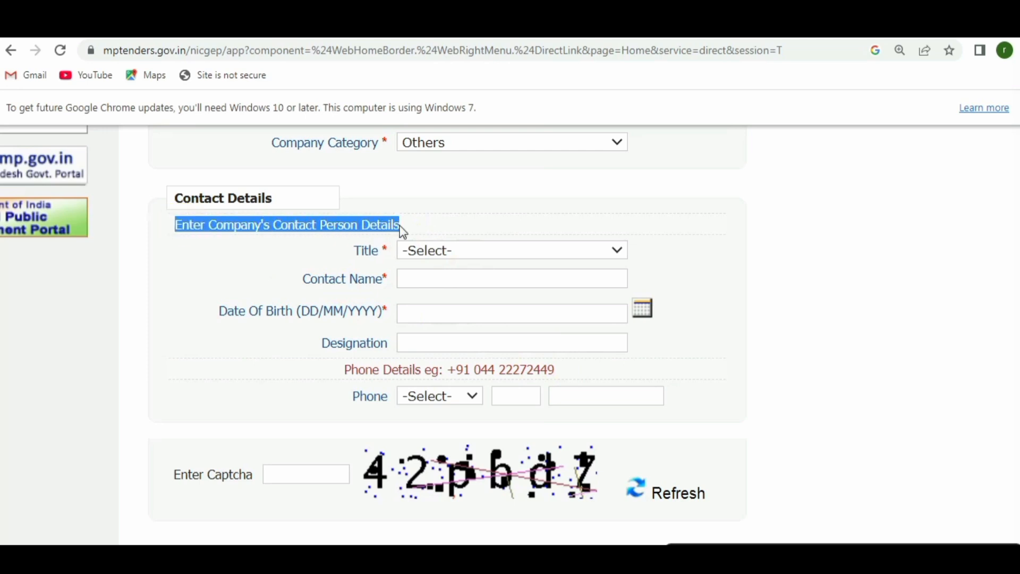
pyautogui.click(497, 254)
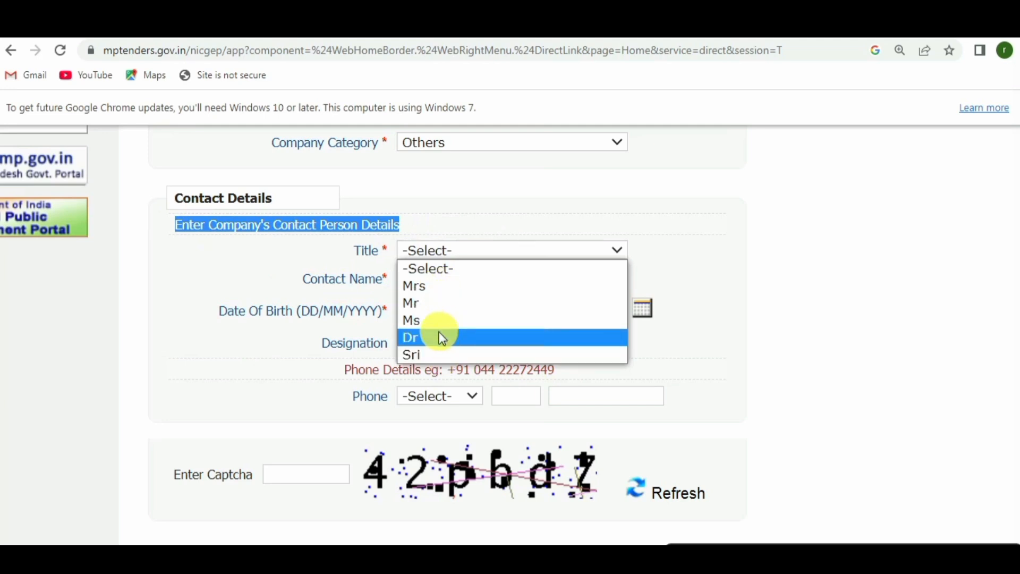
pyautogui.click(432, 306)
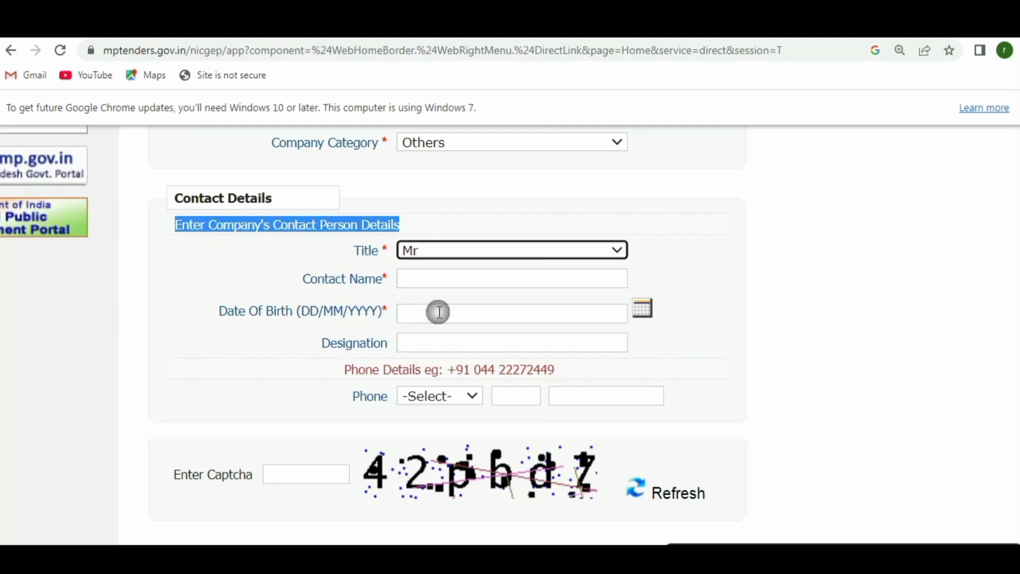
pyautogui.click(334, 282)
pyautogui.click(456, 276)
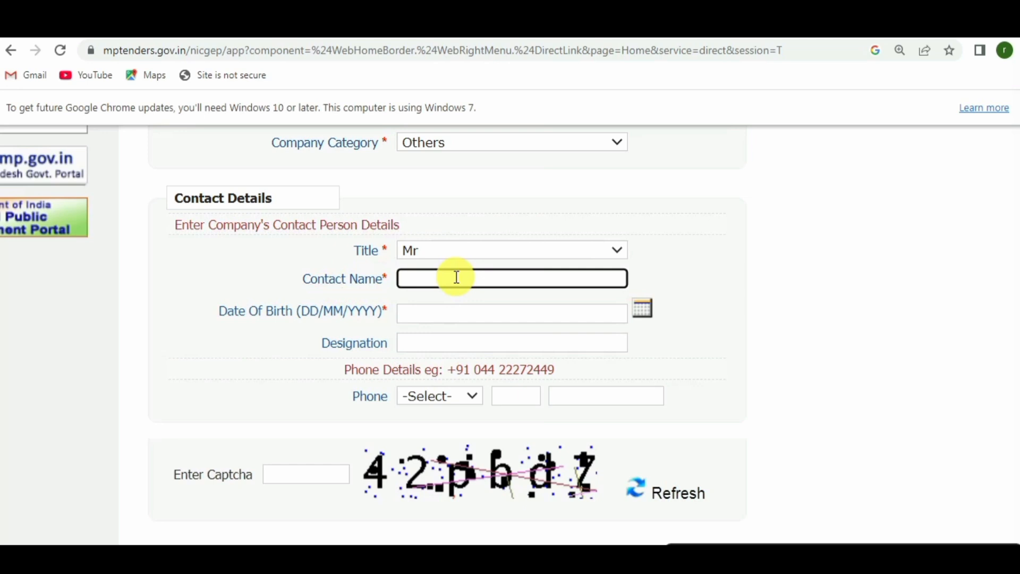
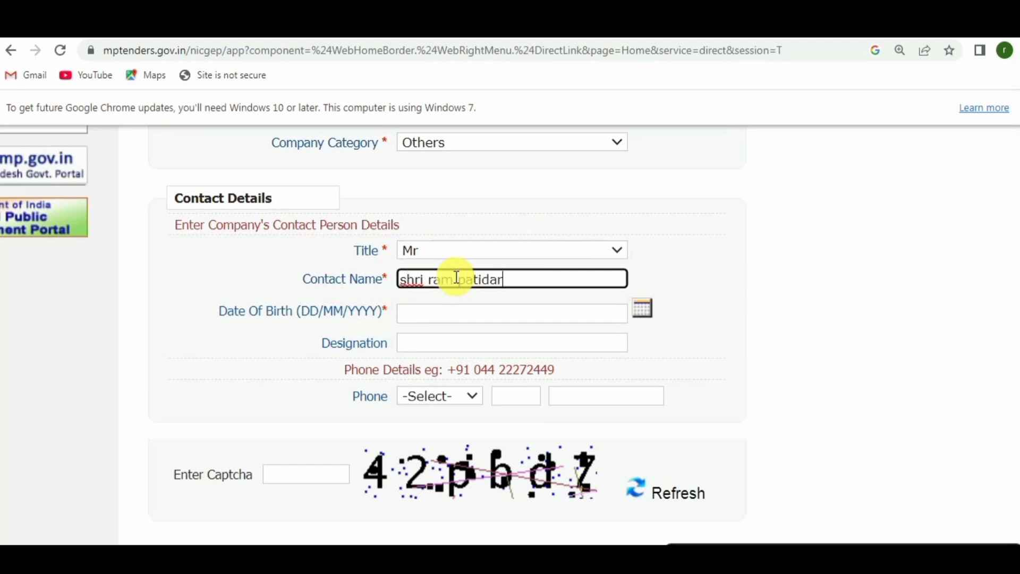
pyautogui.click(426, 319)
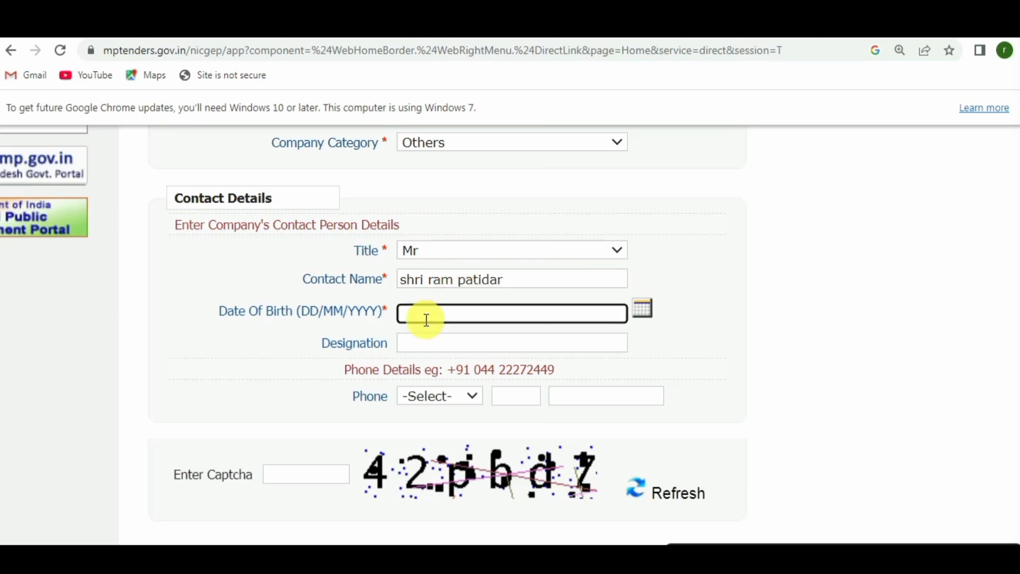
# Pick 27 July 1986 as the date of birth and enter designation owner.
pyautogui.click(649, 313)
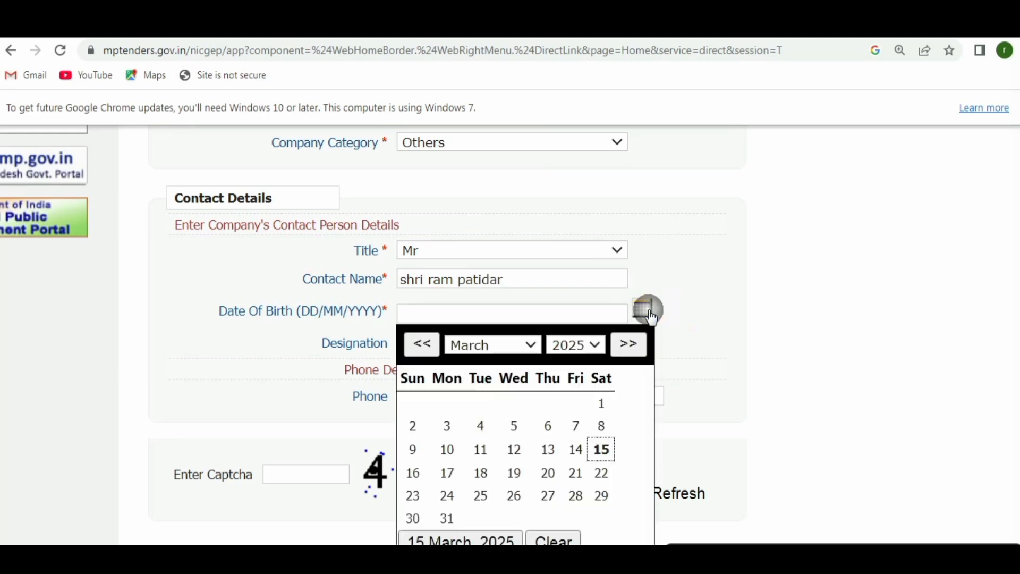
pyautogui.click(583, 354)
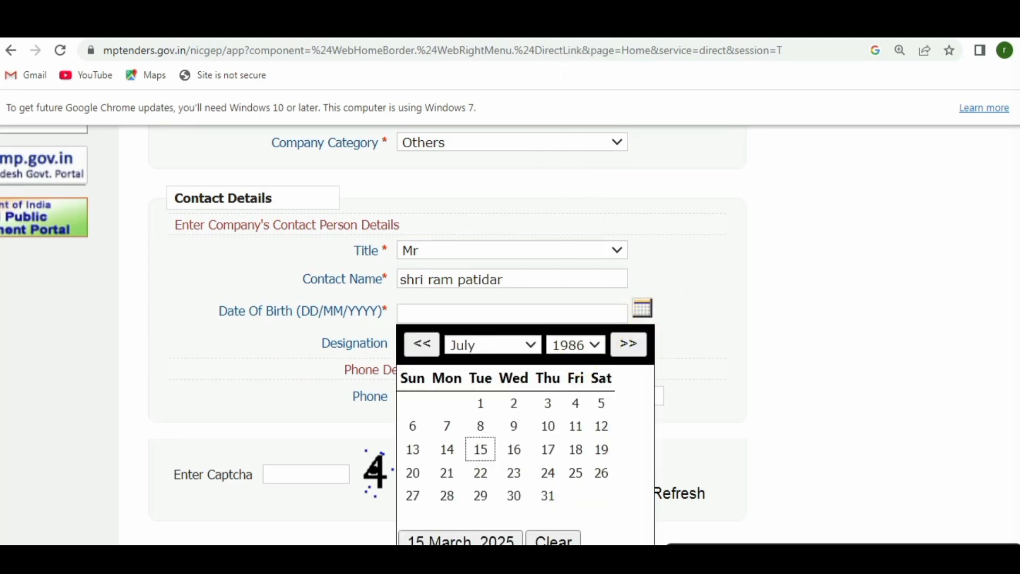
pyautogui.click(569, 343)
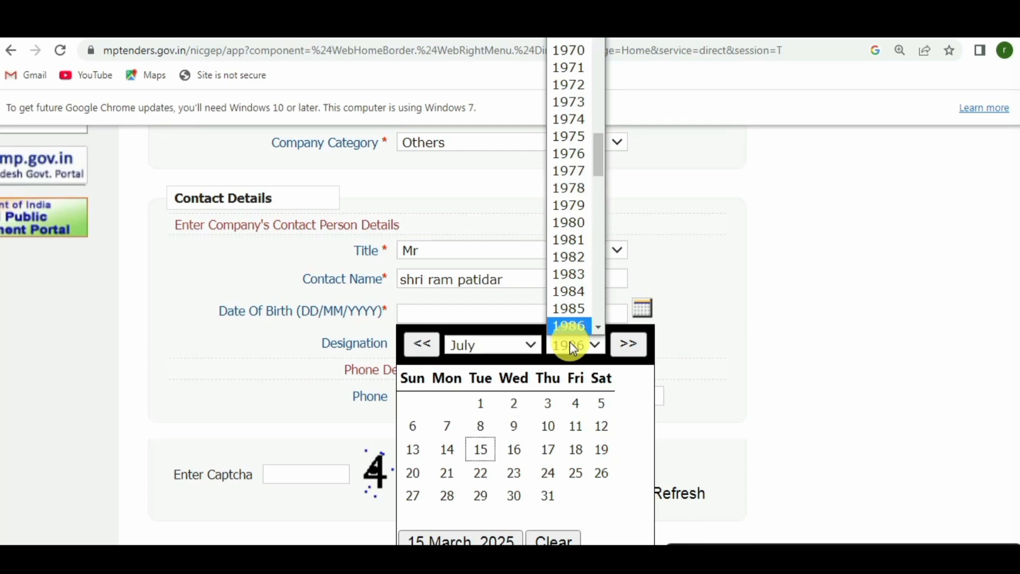
pyautogui.click(523, 346)
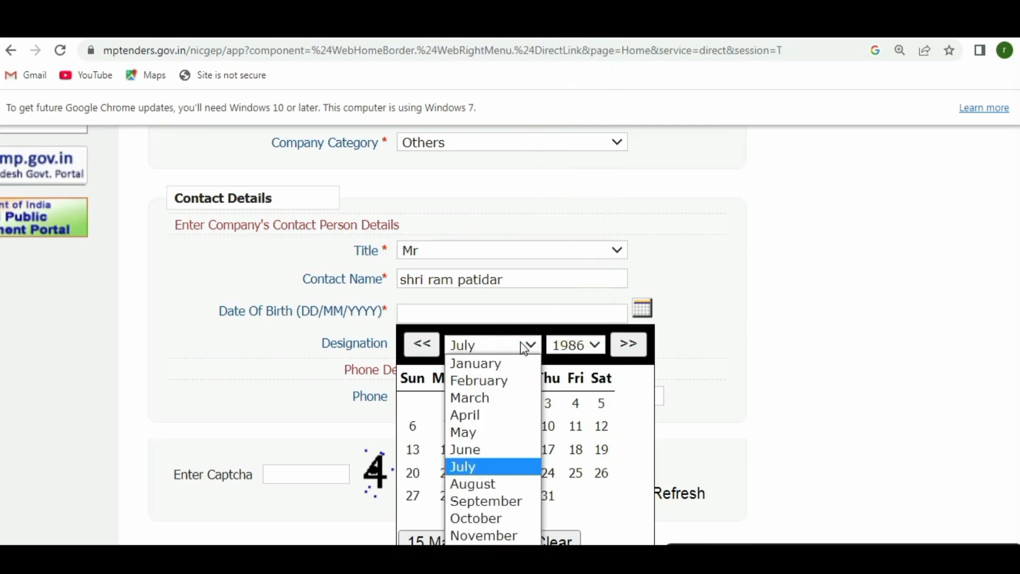
pyautogui.click(497, 464)
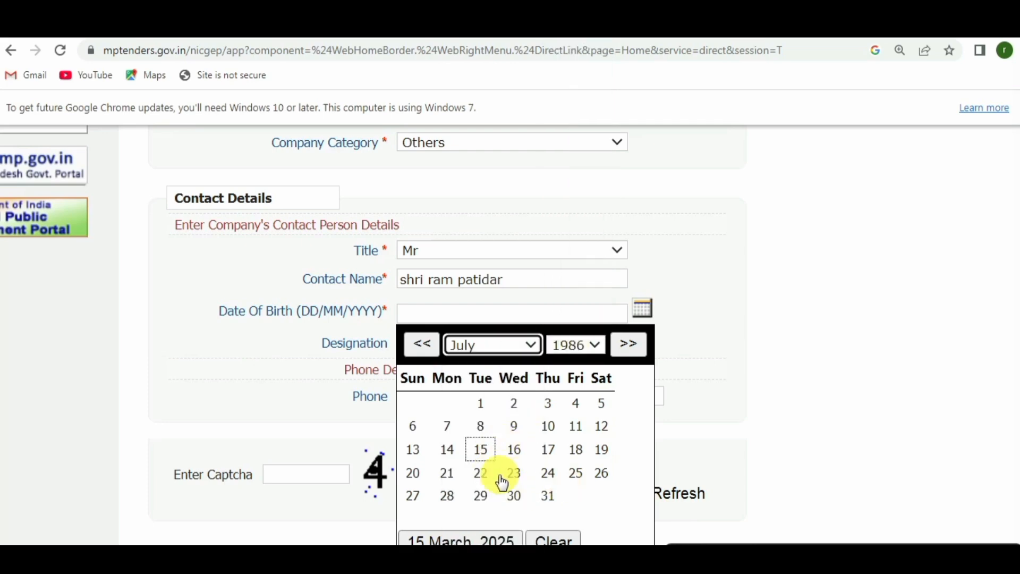
pyautogui.click(414, 500)
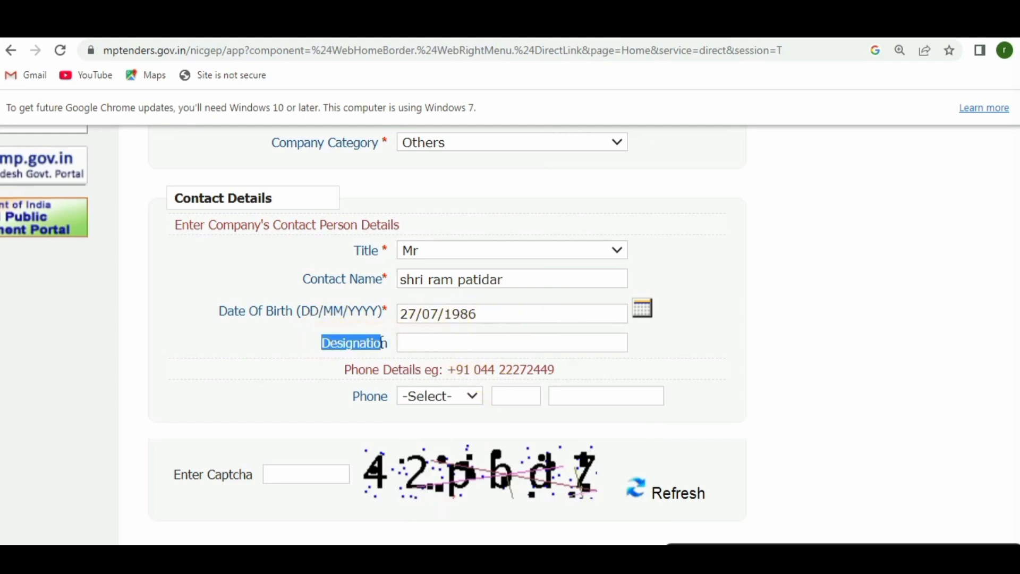
pyautogui.click(501, 341)
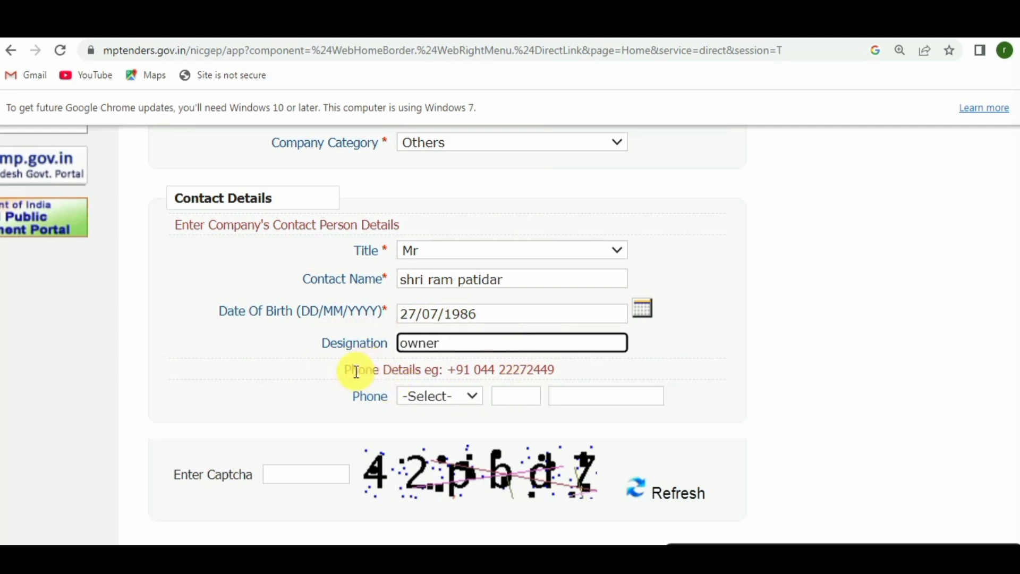
pyautogui.moveTo(349, 370); pyautogui.dragTo(466, 370)
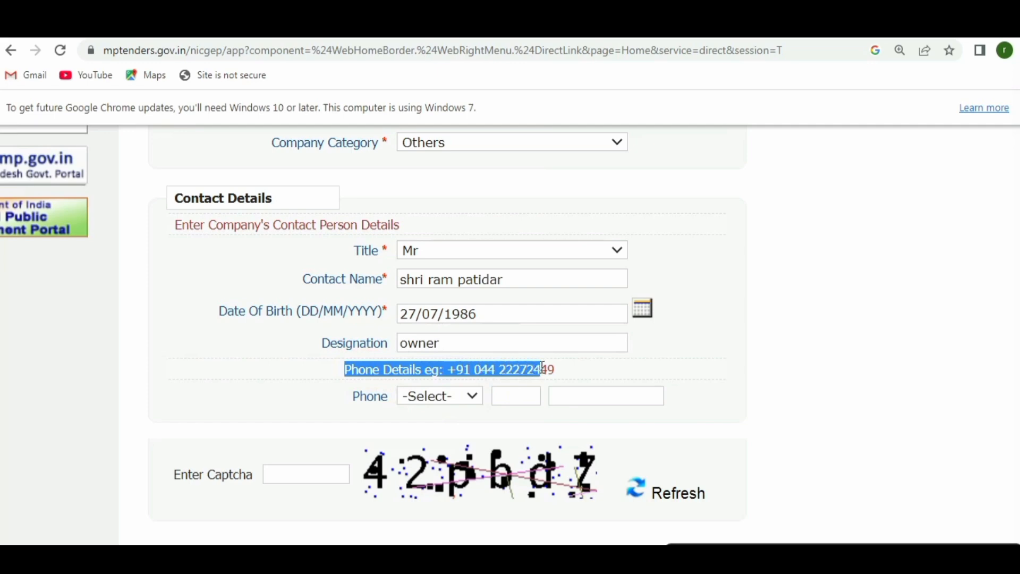
# Leave the phone country code unchanged, enter the captcha characters, and submit the enrollment form.
pyautogui.moveTo(554, 367); pyautogui.dragTo(558, 368)
pyautogui.moveTo(353, 396); pyautogui.dragTo(387, 396)
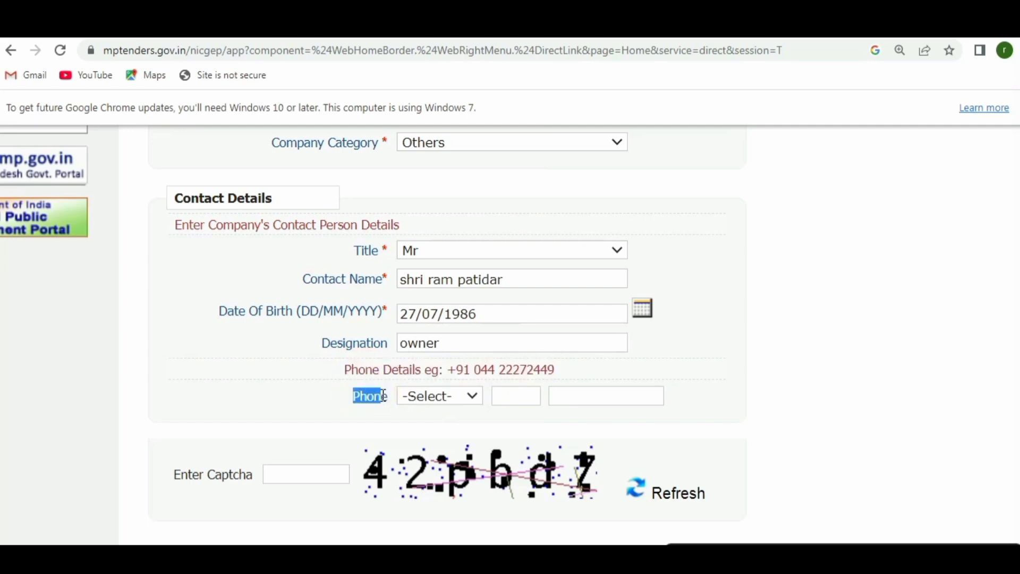
pyautogui.click(456, 396)
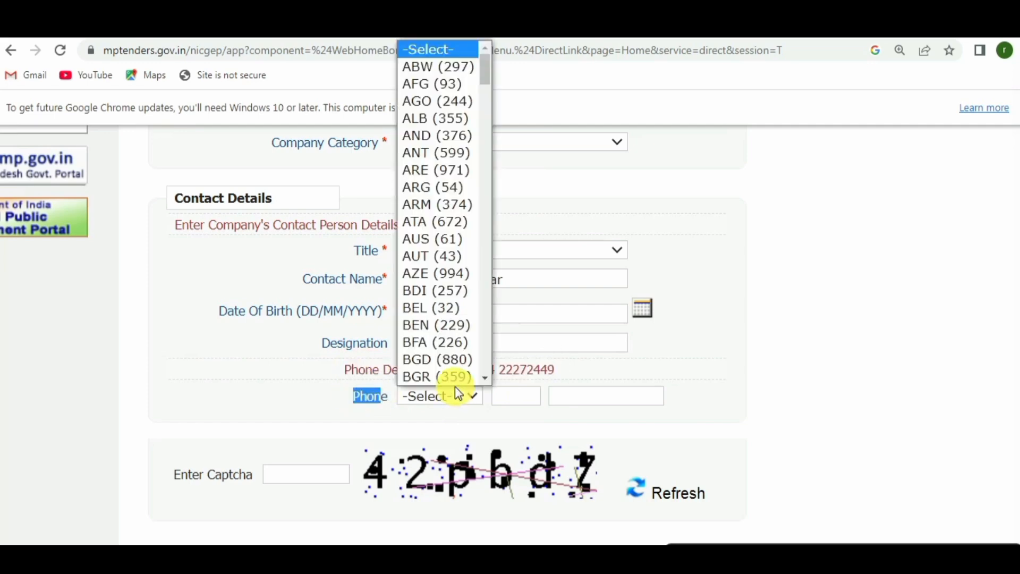
pyautogui.click(454, 387)
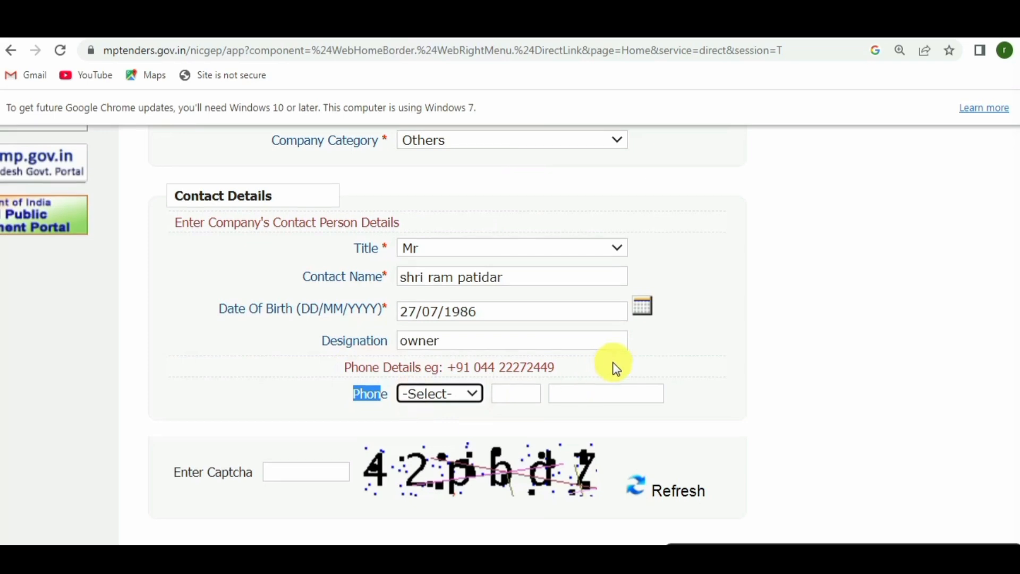
pyautogui.scroll(-3, 615, 367)
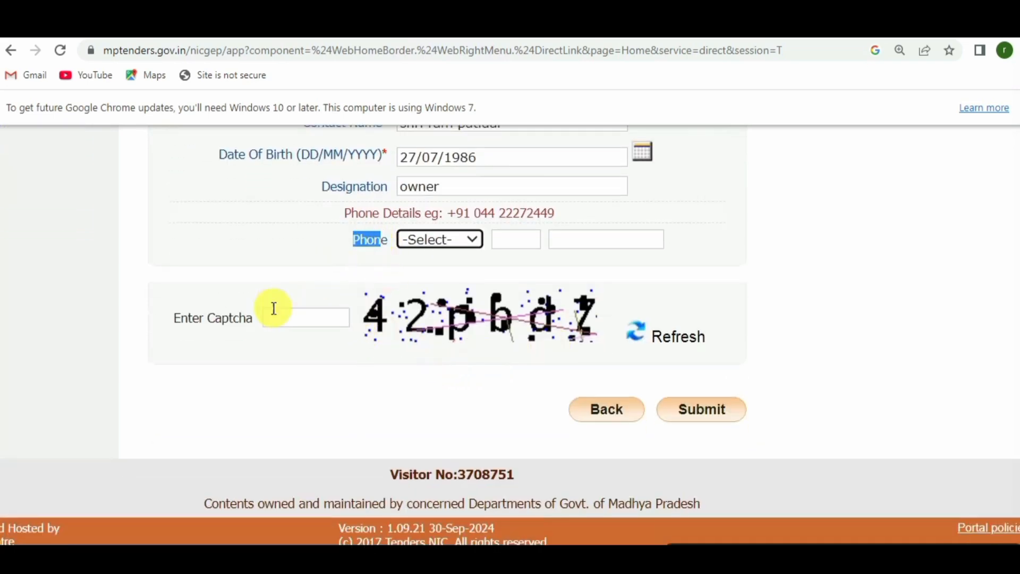
pyautogui.click(314, 311)
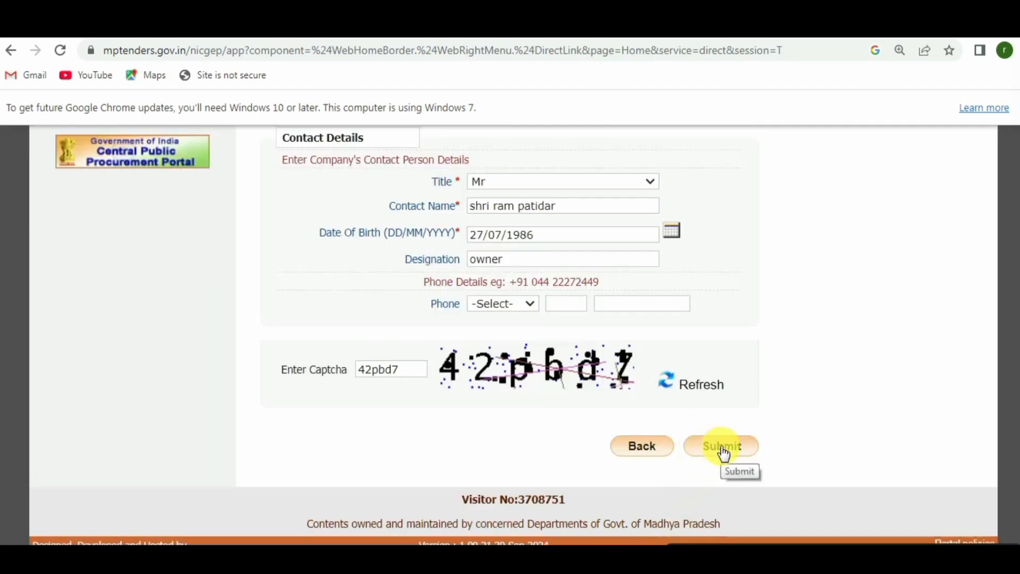
pyautogui.click(723, 449)
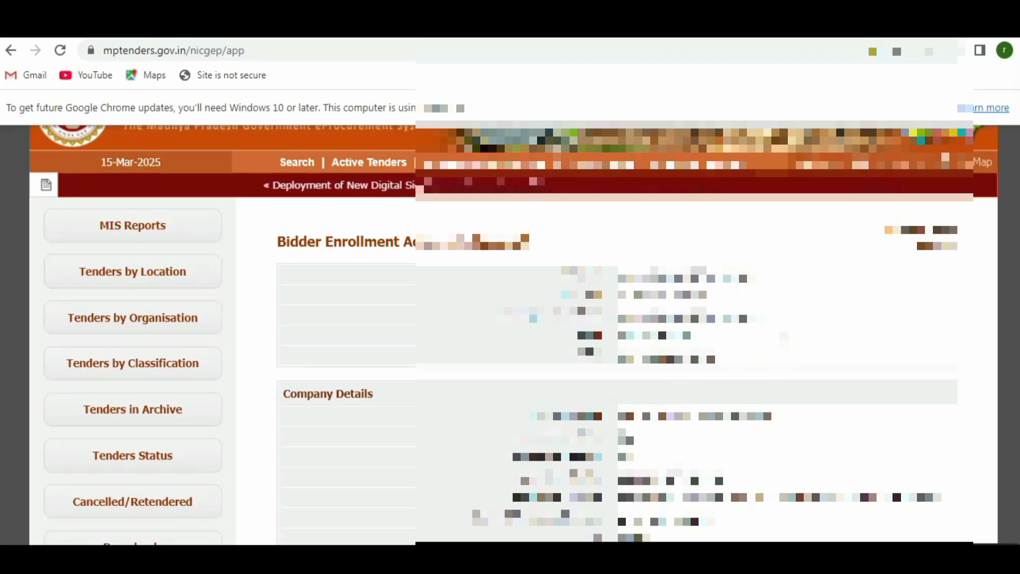
# Highlight the mobile and mail verification code requirements.
pyautogui.scroll(-5, 782, 332)
pyautogui.scroll(-5, 782, 335)
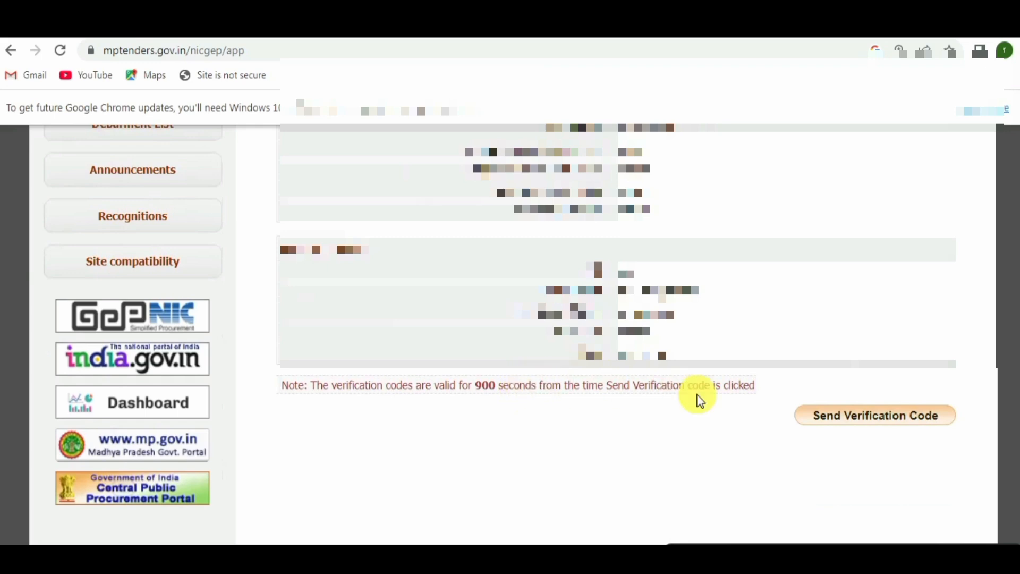
pyautogui.scroll(-1, 865, 413)
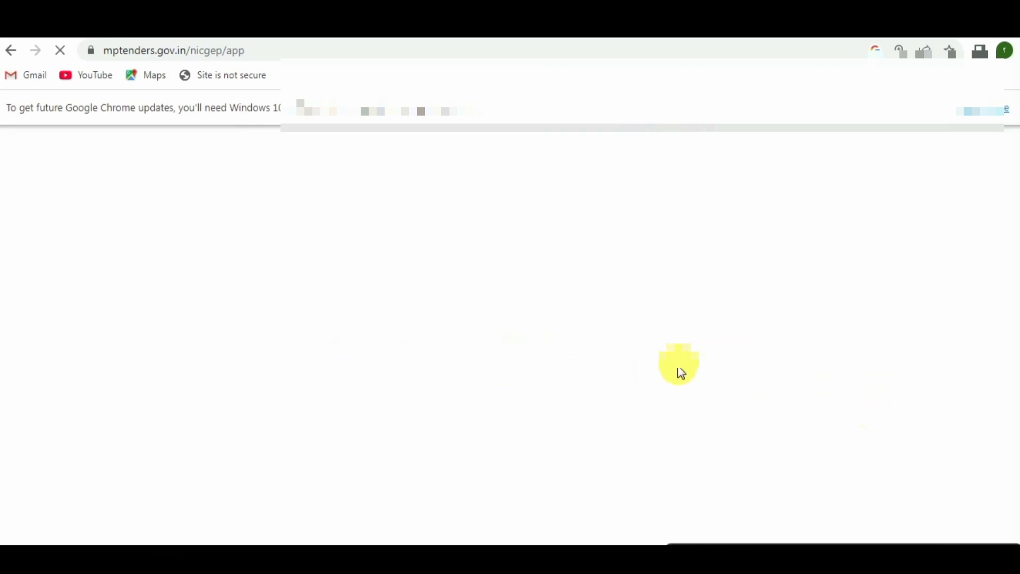
pyautogui.scroll(-4, 683, 371)
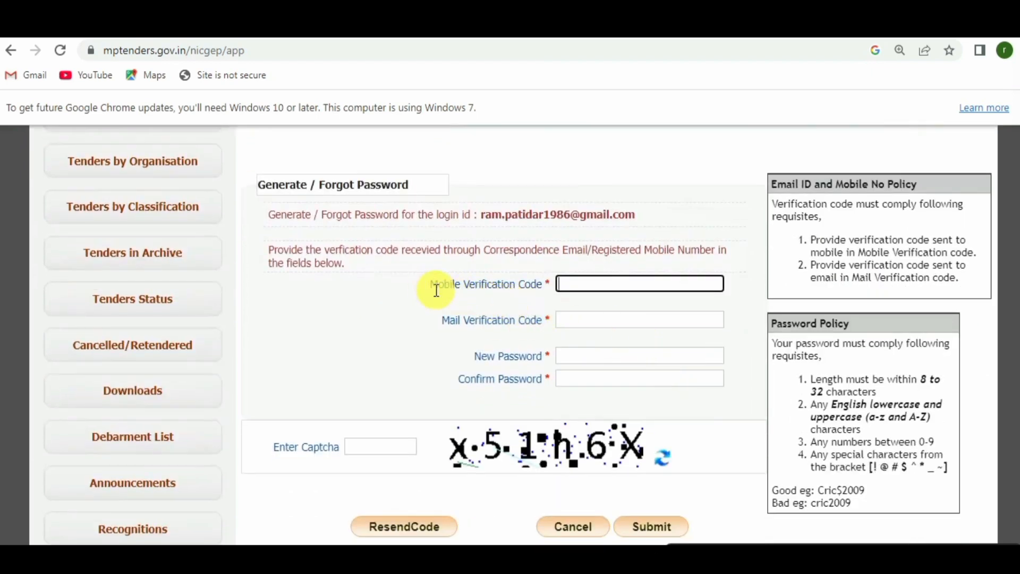
pyautogui.moveTo(432, 286); pyautogui.dragTo(527, 281)
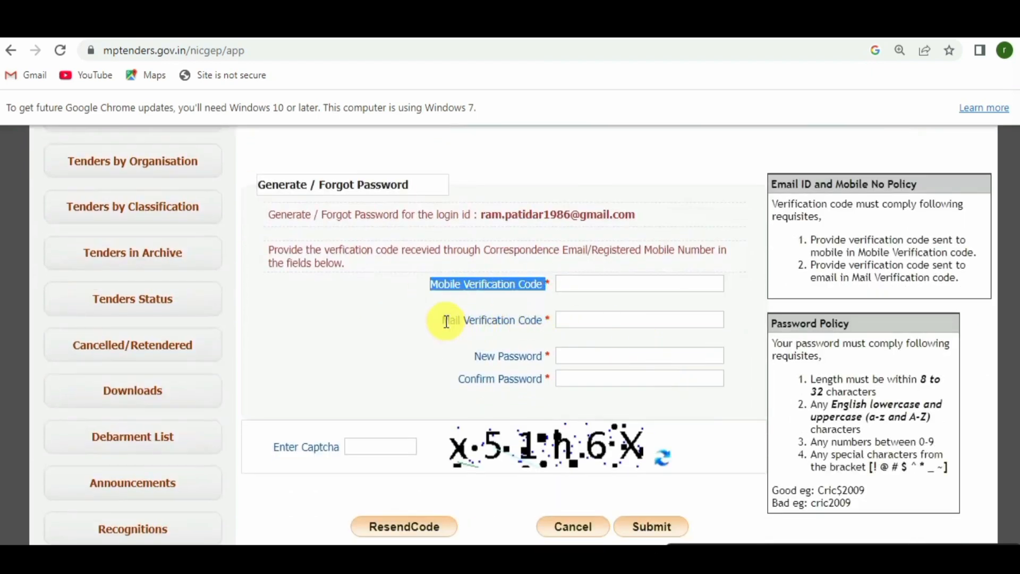
pyautogui.moveTo(442, 321); pyautogui.dragTo(534, 321)
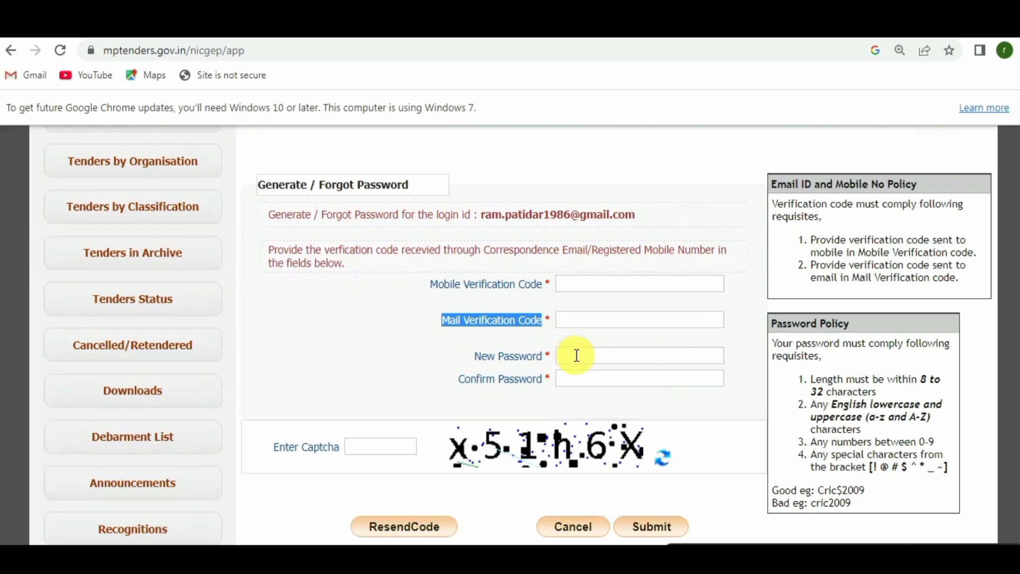
# Enter the new password and captcha, then submit the password generation request.
pyautogui.scroll(-1, 740, 321)
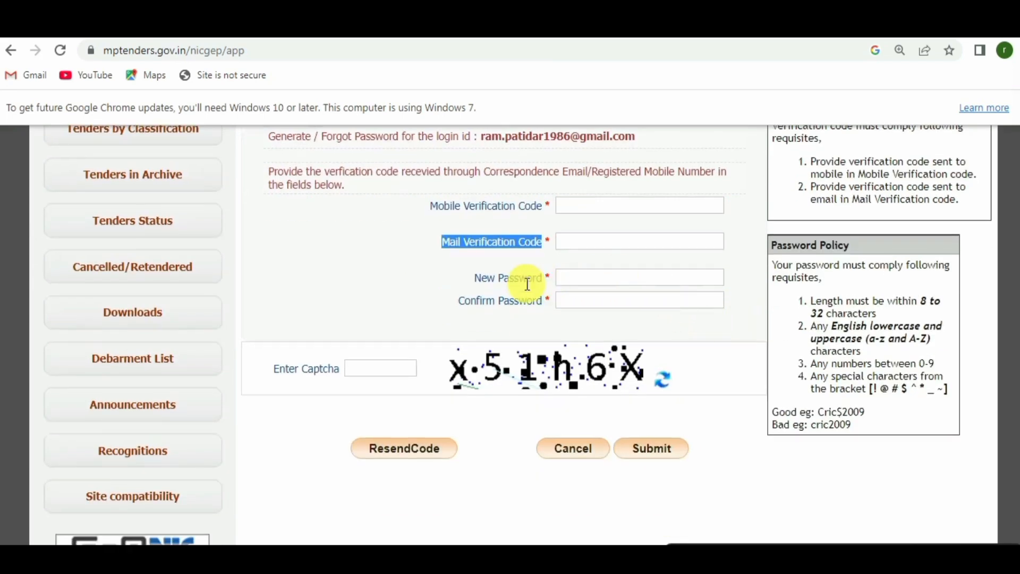
pyautogui.moveTo(482, 278); pyautogui.dragTo(565, 280)
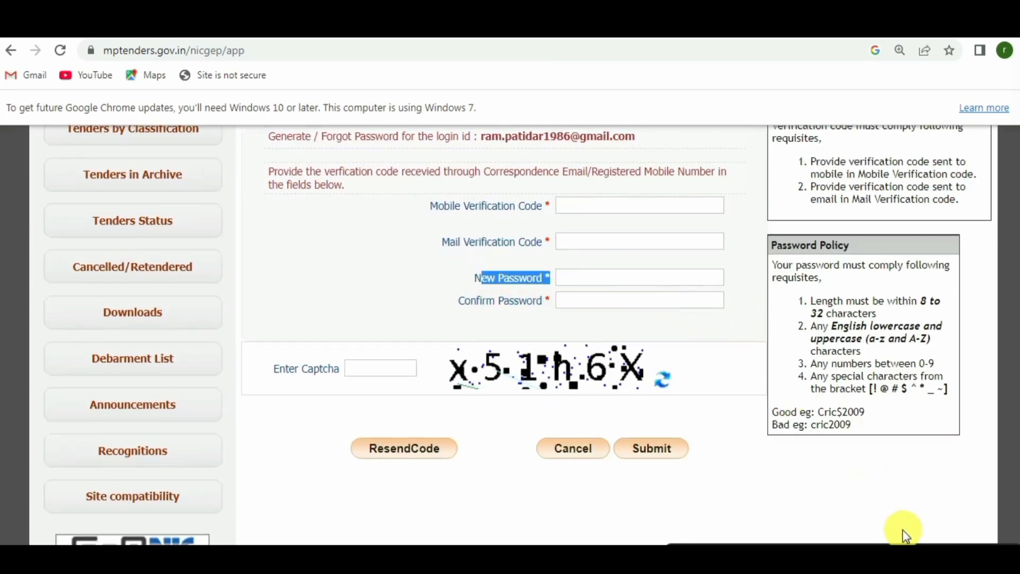
pyautogui.click(586, 274)
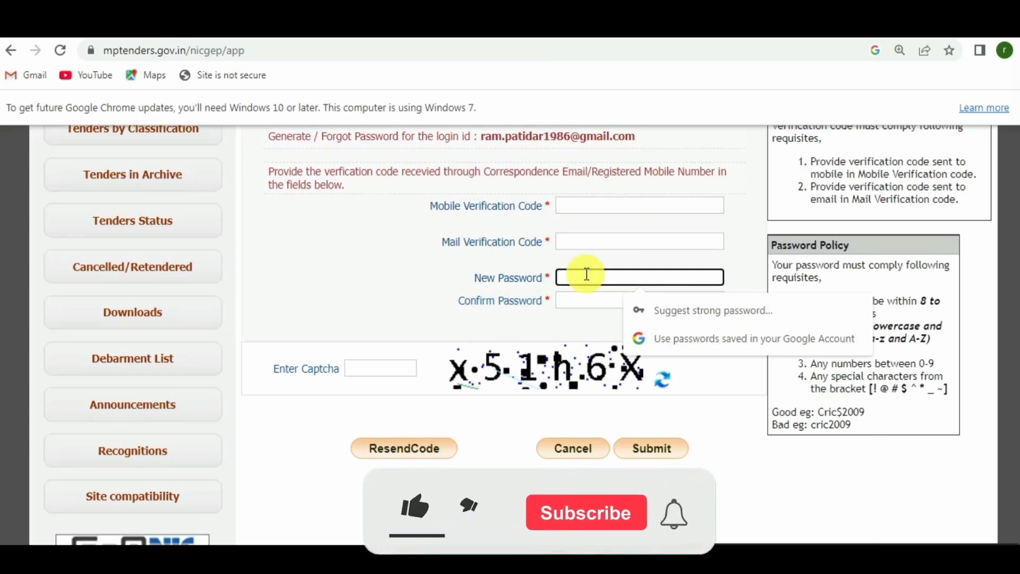
pyautogui.click(368, 369)
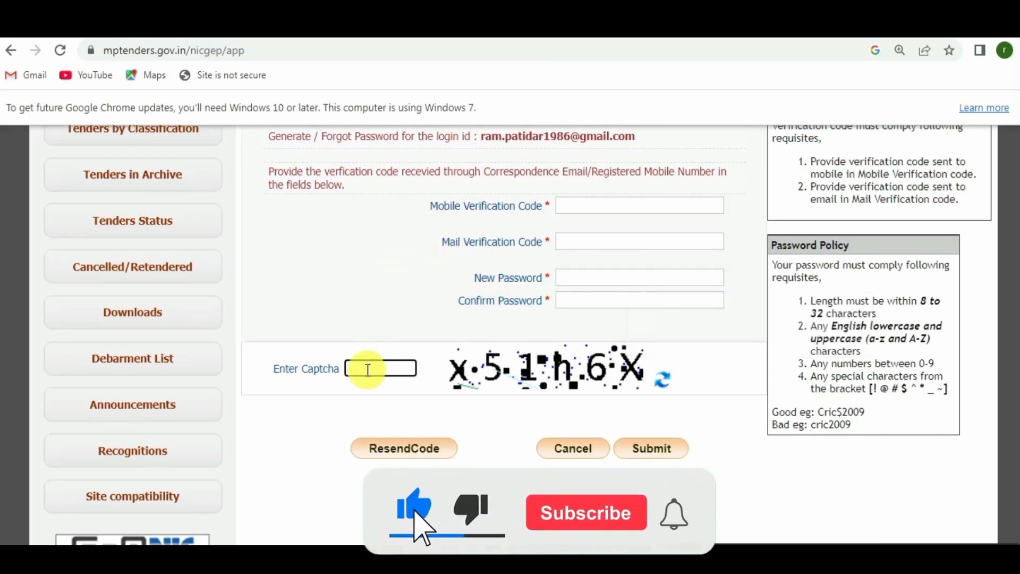
pyautogui.click(651, 449)
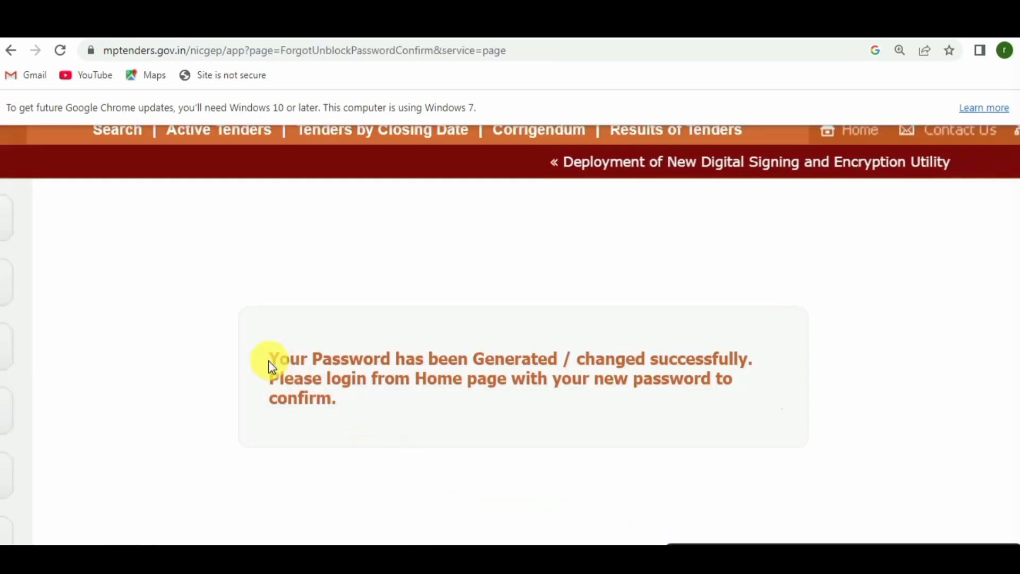
# Highlight the password success message and zoom the page out to 125%.
pyautogui.moveTo(267, 361); pyautogui.dragTo(536, 359)
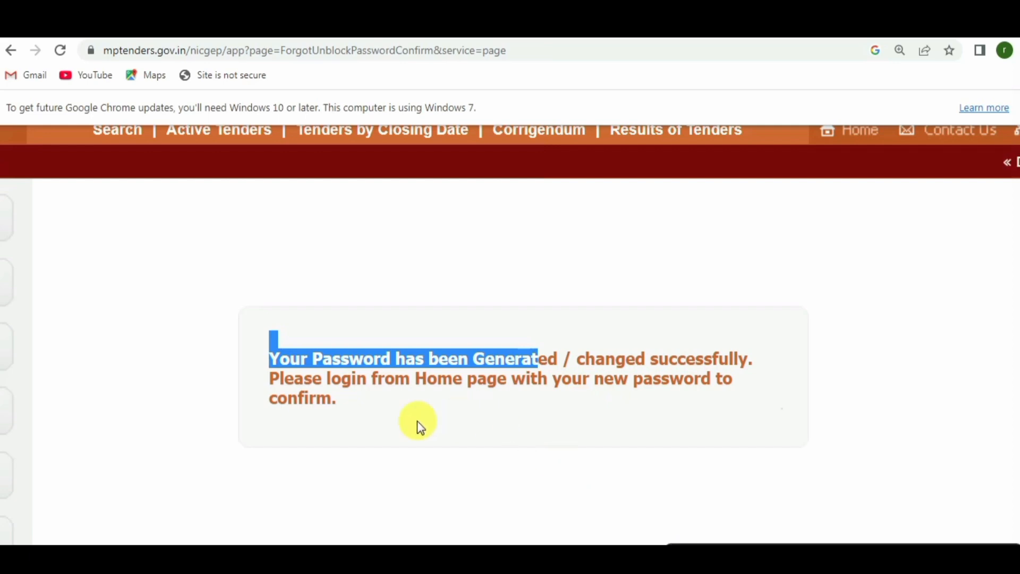
pyautogui.moveTo(603, 380); pyautogui.dragTo(719, 396)
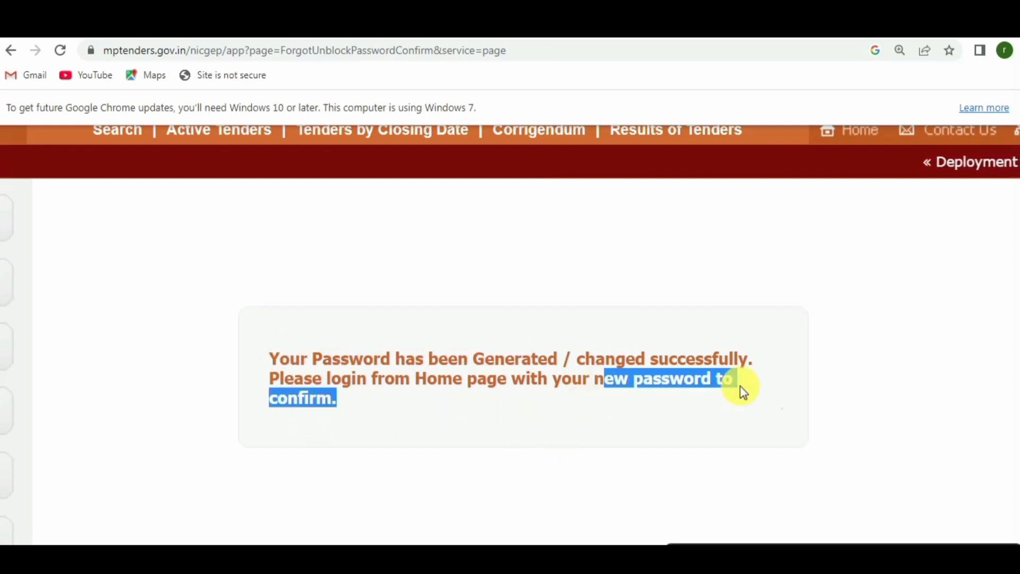
pyautogui.scroll(1, 794, 274)
pyautogui.scroll(3, 791, 267)
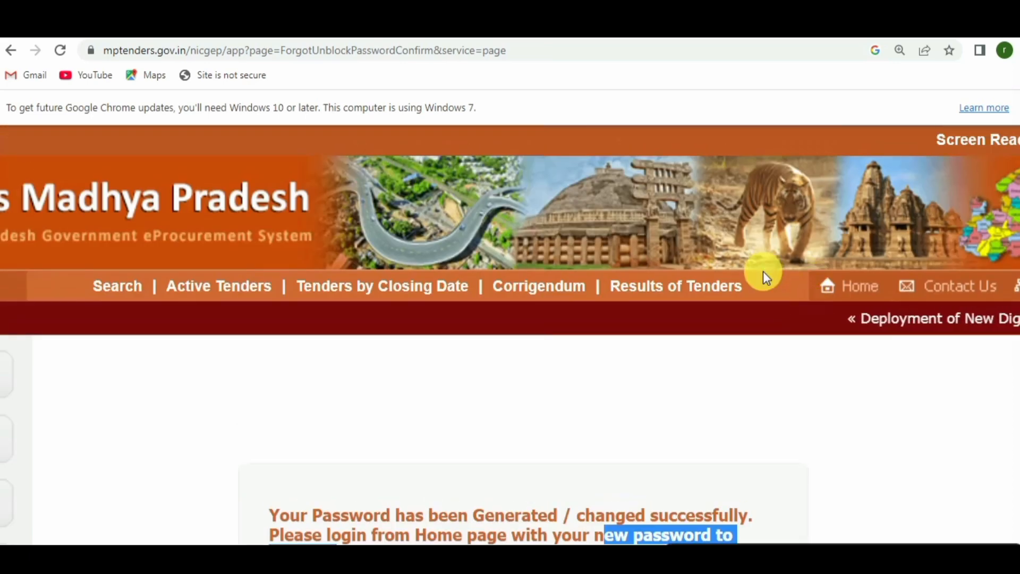
pyautogui.hotkey('ctrl', '-')
pyautogui.hotkey('ctrl', '-')
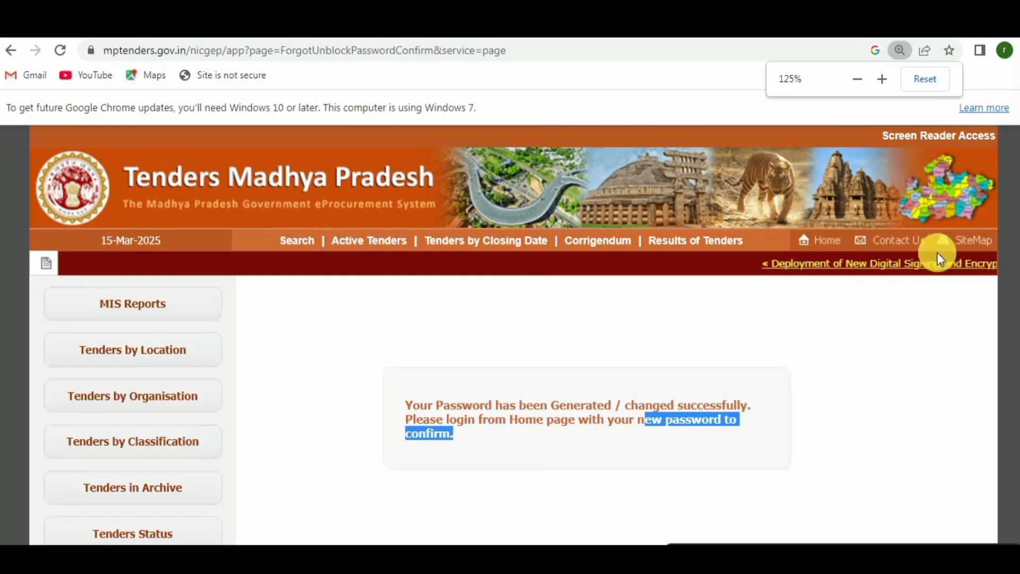
pyautogui.scroll(-1, 530, 365)
pyautogui.scroll(1, 772, 371)
pyautogui.scroll(-5, 774, 378)
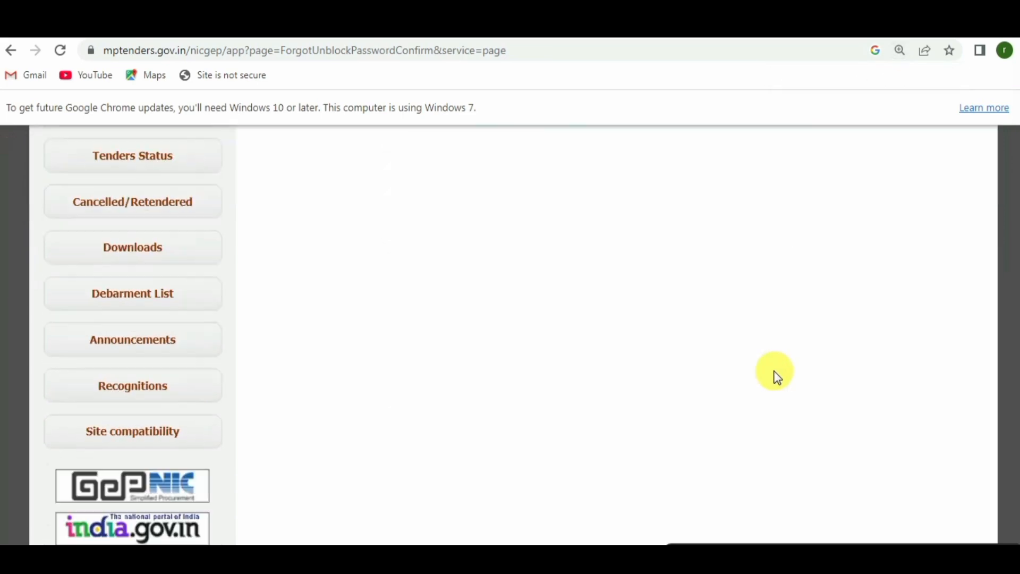
pyautogui.scroll(5, 750, 378)
# Return to the MP Tenders home page and open the login form, starting on the Login ID field.
pyautogui.click(826, 240)
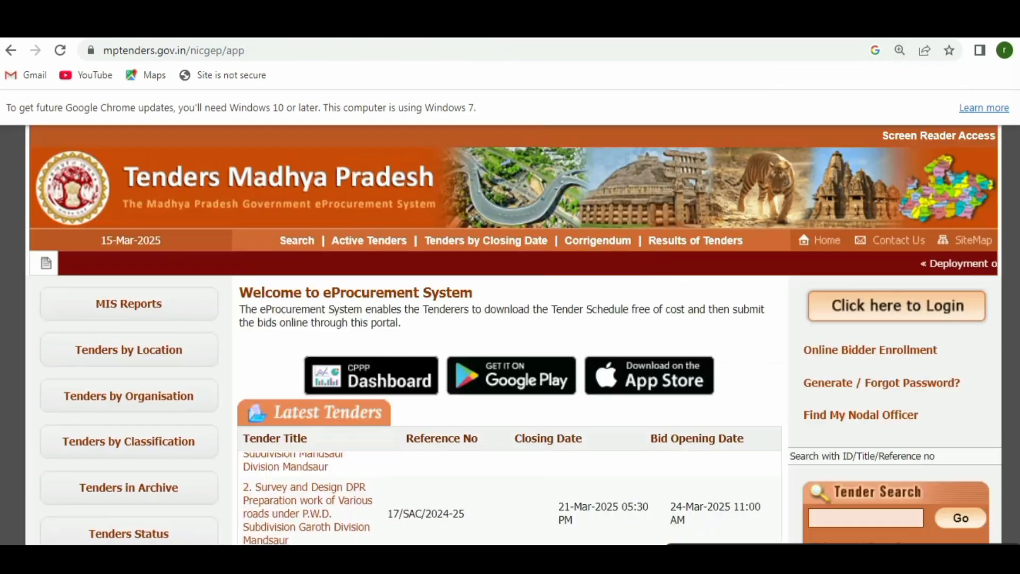
pyautogui.click(893, 307)
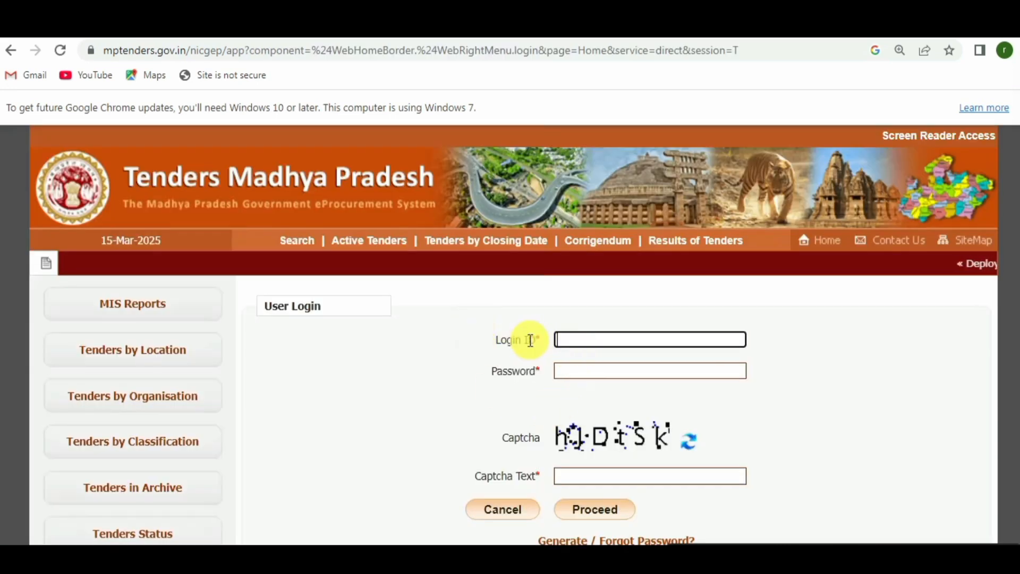
pyautogui.moveTo(502, 341); pyautogui.dragTo(540, 340)
pyautogui.click(628, 343)
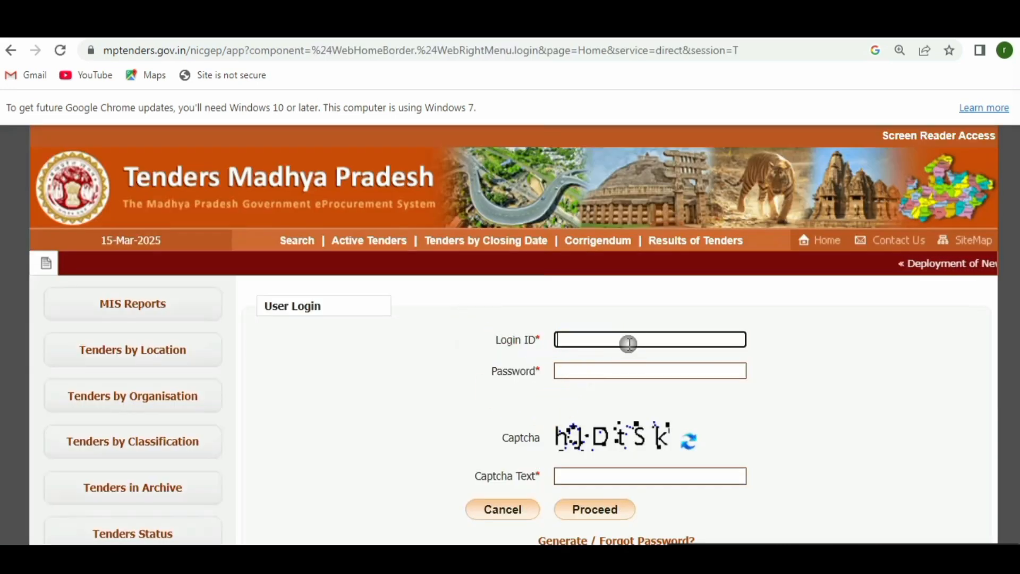
pyautogui.moveTo(496, 370); pyautogui.dragTo(522, 371)
pyautogui.scroll(-1, 808, 376)
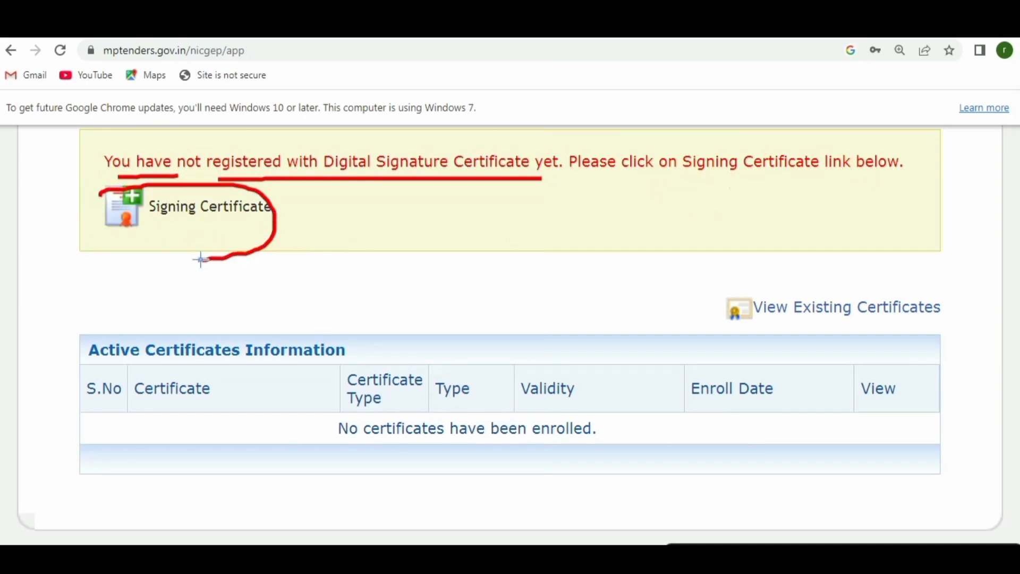
# Mark up the Signing Certificate link and the empty table showing no certificates enrolled.
pyautogui.moveTo(200, 259); pyautogui.dragTo(70, 197)
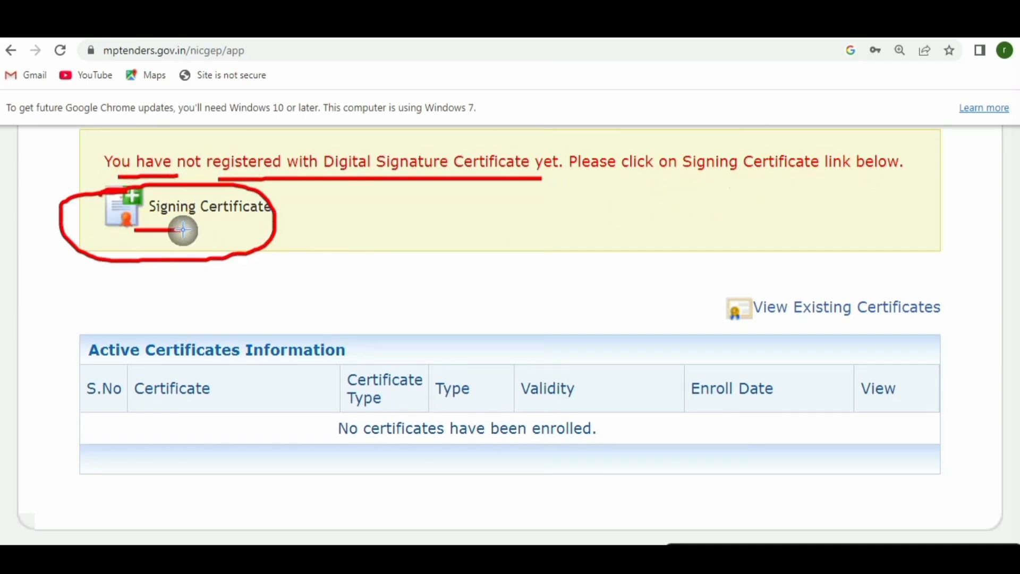
pyautogui.moveTo(104, 427); pyautogui.dragTo(183, 427)
pyautogui.moveTo(305, 428); pyautogui.dragTo(334, 428)
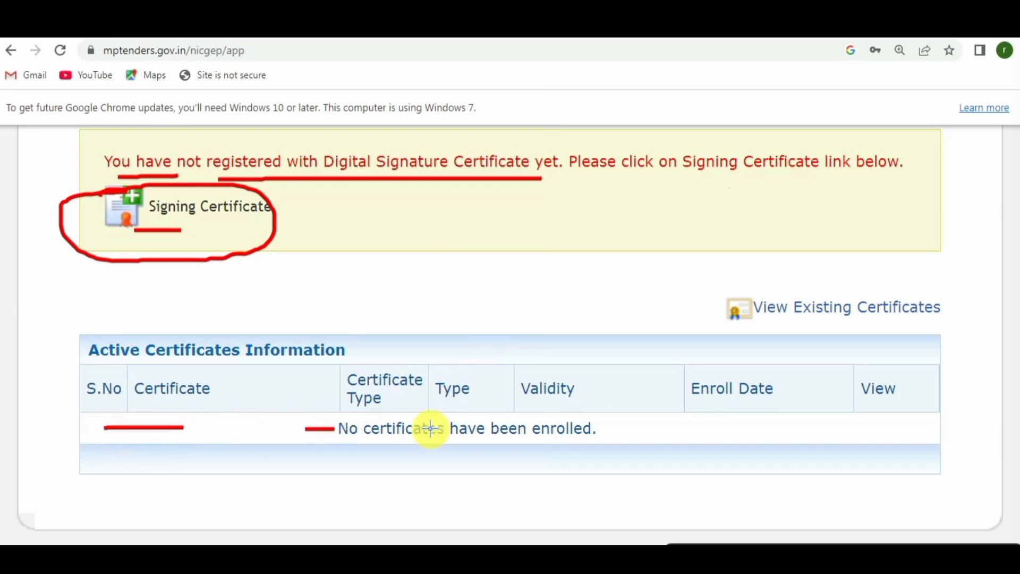
pyautogui.moveTo(436, 425); pyautogui.dragTo(463, 433)
pyautogui.moveTo(532, 400); pyautogui.dragTo(531, 400)
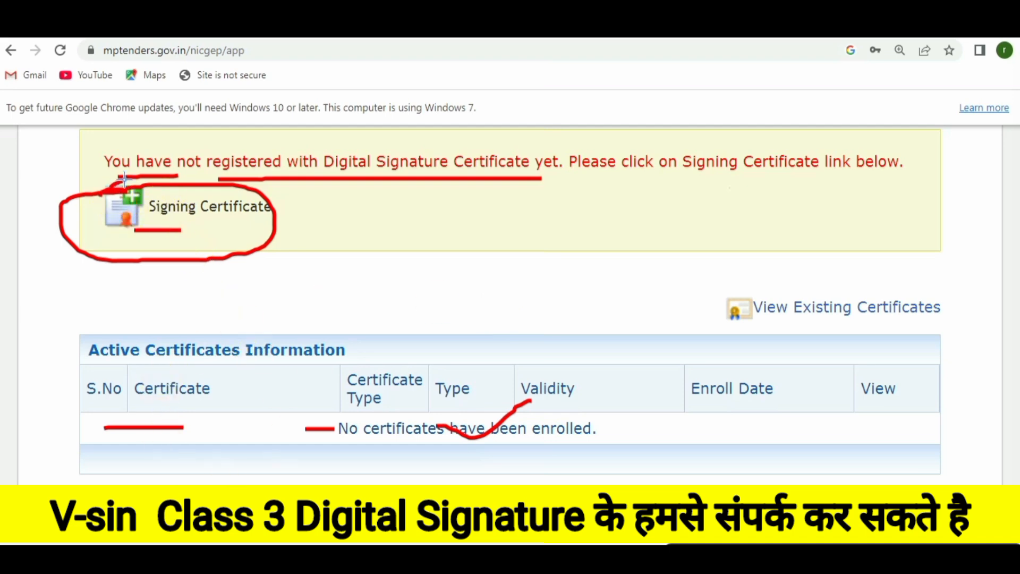
pyautogui.moveTo(253, 192); pyautogui.dragTo(136, 232)
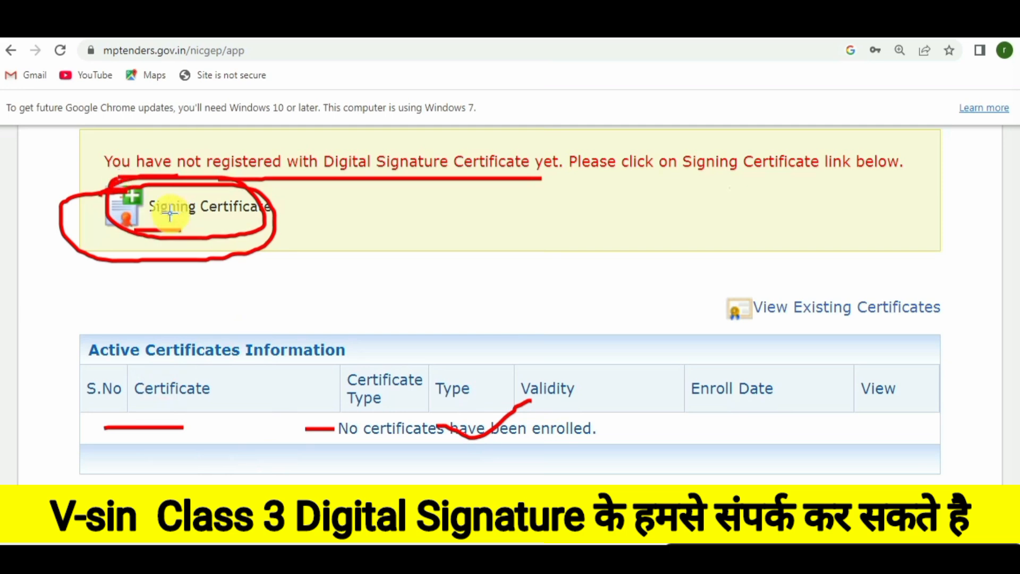
pyautogui.moveTo(159, 205)
pyautogui.mouseDown()
pyautogui.moveTo(168, 216)
pyautogui.moveTo(234, 201)
pyautogui.mouseUp()
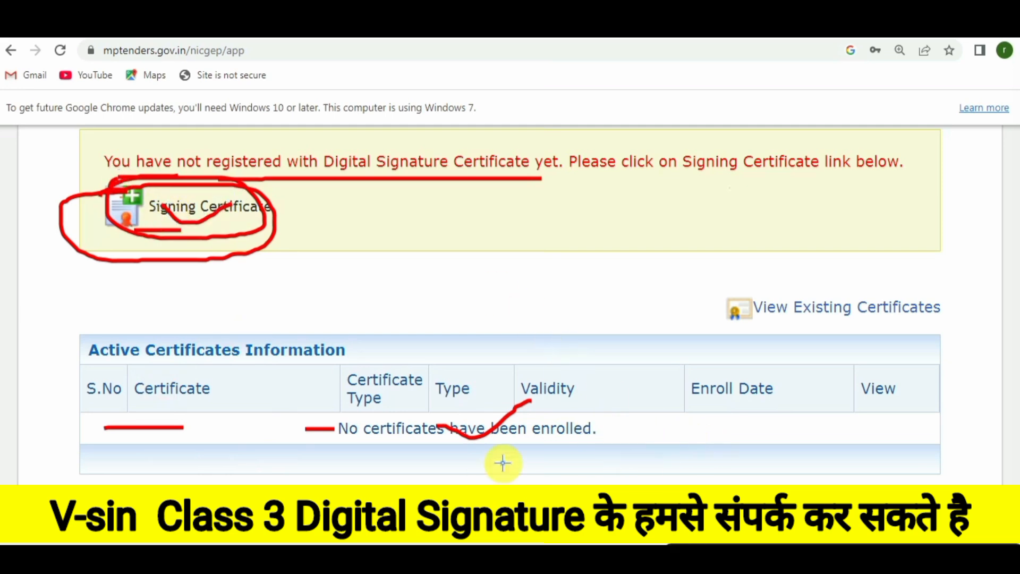
pyautogui.moveTo(606, 422)
pyautogui.mouseDown()
pyautogui.moveTo(773, 382)
pyautogui.moveTo(767, 376)
pyautogui.mouseUp()
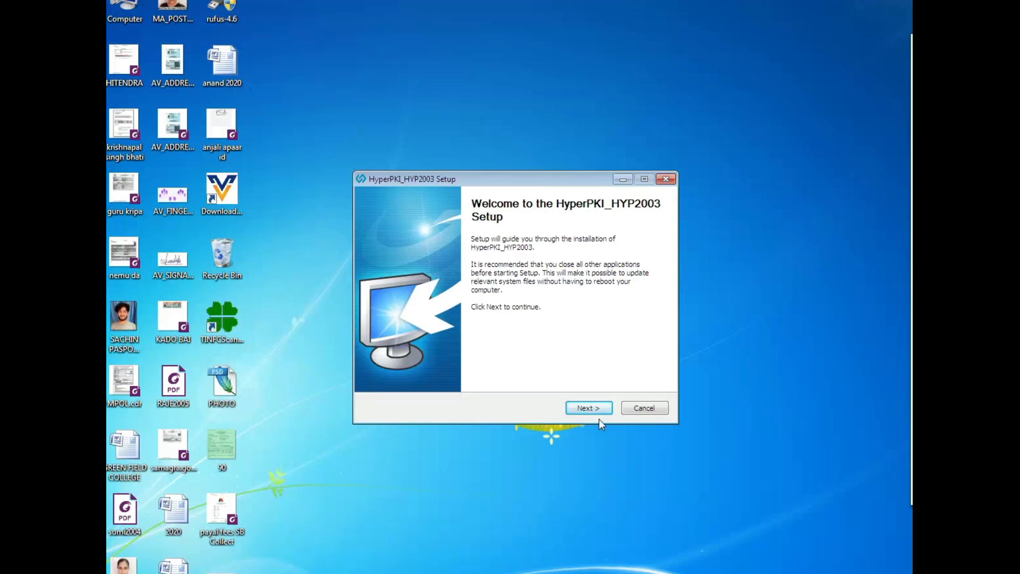
# Install the HyperPKI HYP2003 token software with default settings, accepting the security certificate warning.
pyautogui.click(586, 405)
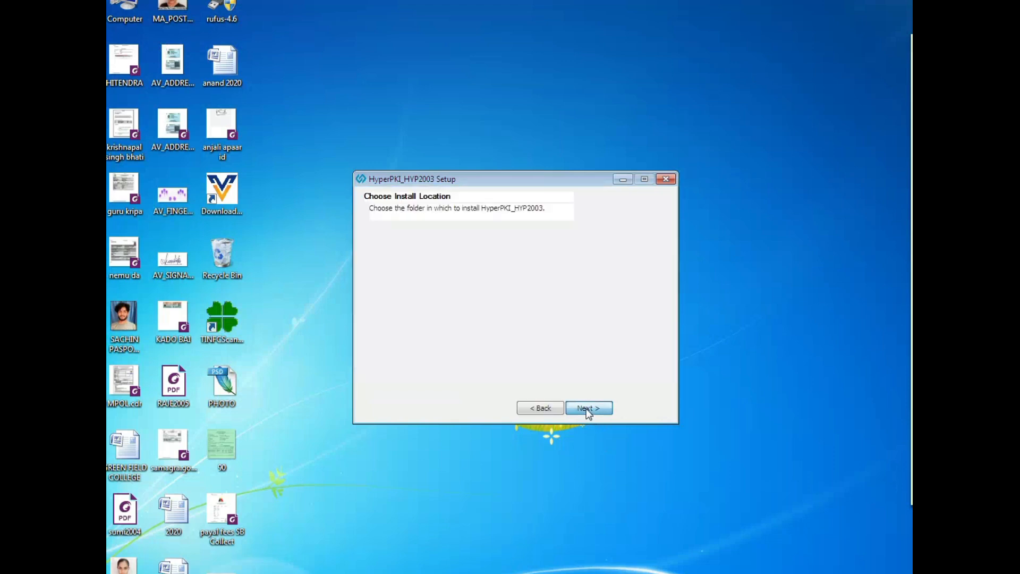
pyautogui.click(588, 408)
pyautogui.click(588, 408)
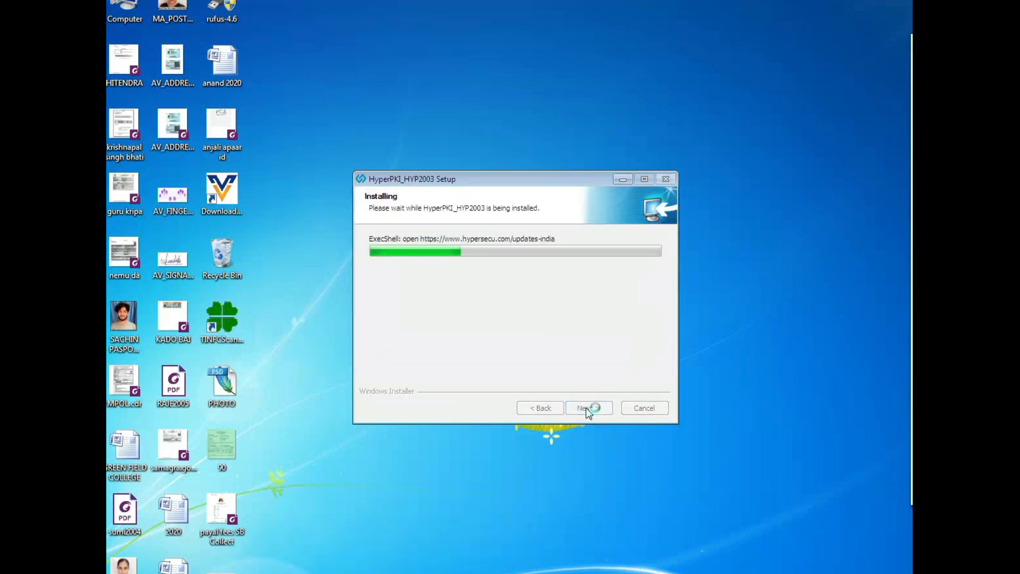
pyautogui.click(588, 408)
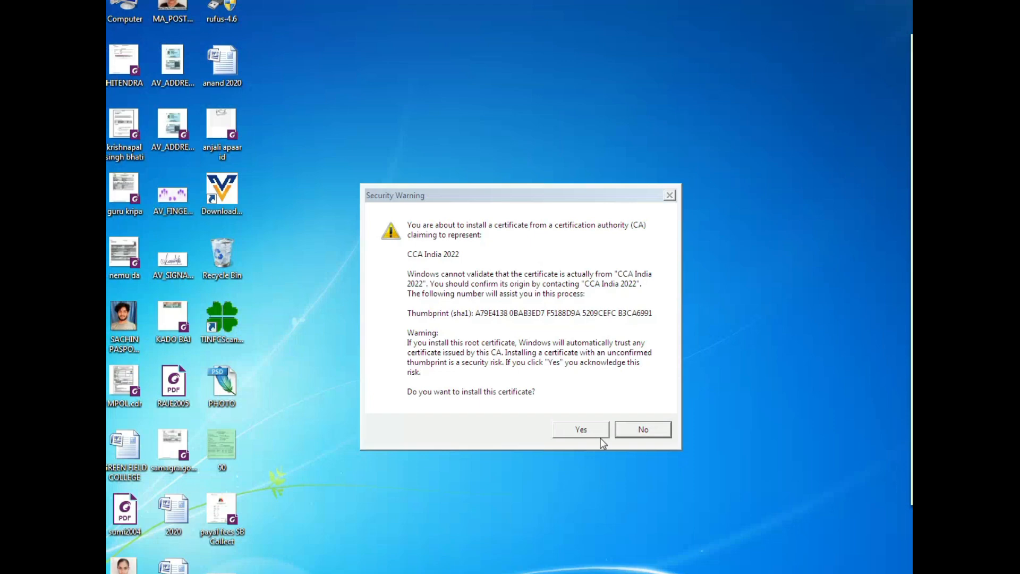
pyautogui.click(600, 436)
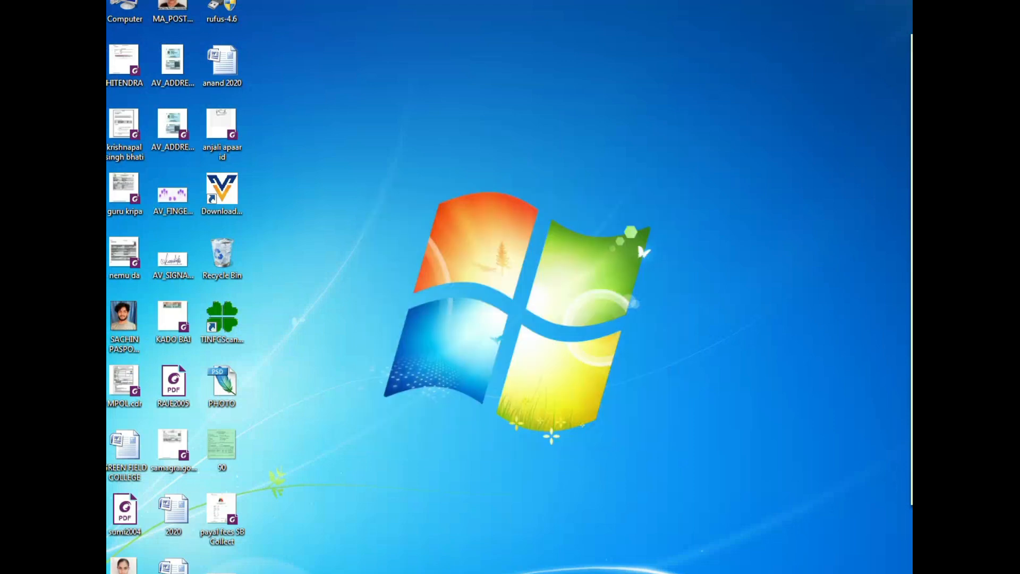
# Launch HyperPKI Token Manager and log in to the token with its PIN.
pyautogui.click(121, 573)
pyautogui.click(139, 555)
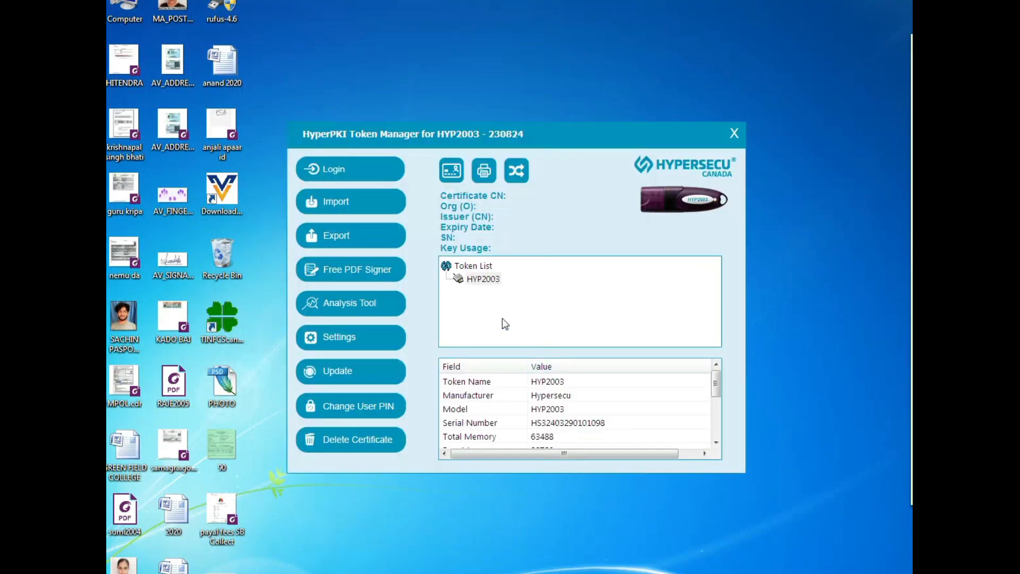
pyautogui.click(338, 170)
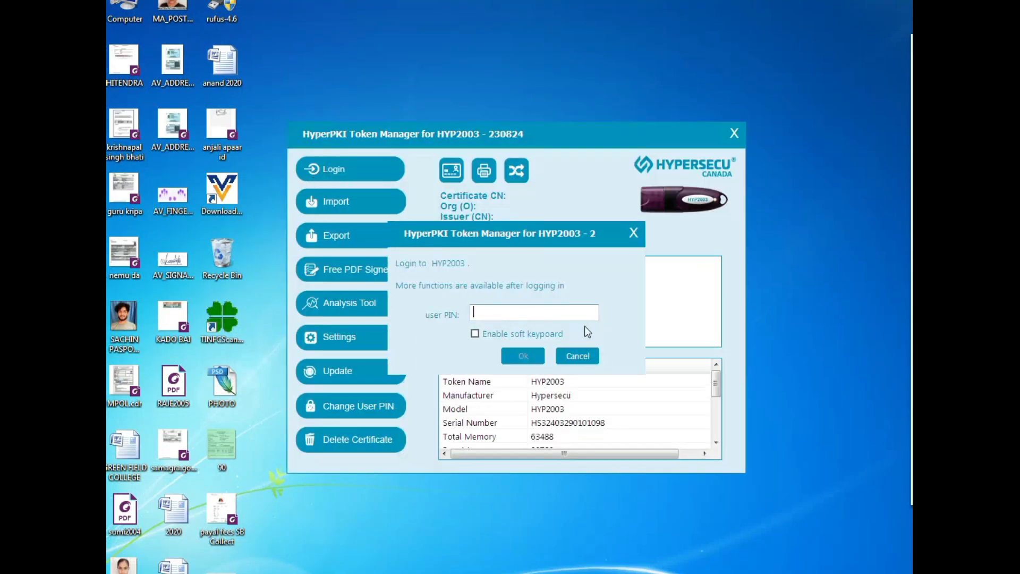
pyautogui.press('Return')
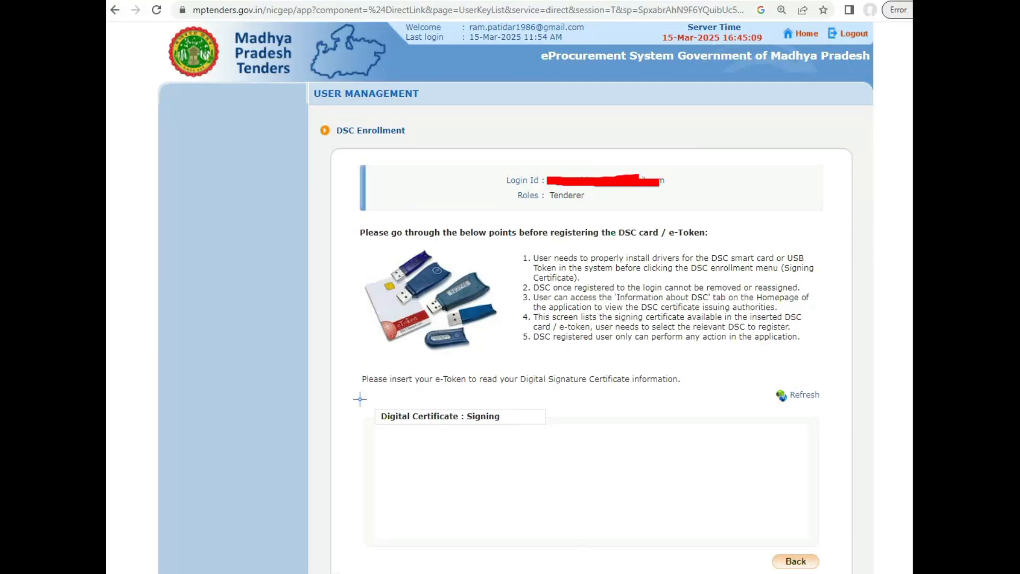
# Mark the Digital Certificate : Signing section and accept the offered Java update.
pyautogui.moveTo(360, 399)
pyautogui.mouseDown()
pyautogui.moveTo(540, 395)
pyautogui.moveTo(564, 437)
pyautogui.moveTo(389, 429)
pyautogui.moveTo(377, 406)
pyautogui.mouseUp()
pyautogui.moveTo(486, 280); pyautogui.dragTo(556, 267)
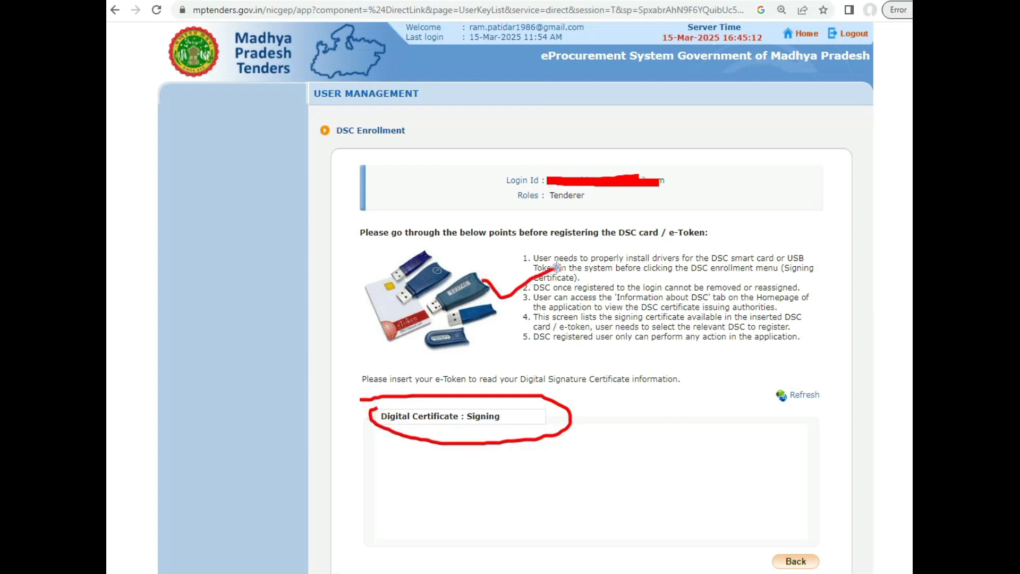
pyautogui.moveTo(771, 407); pyautogui.dragTo(818, 412)
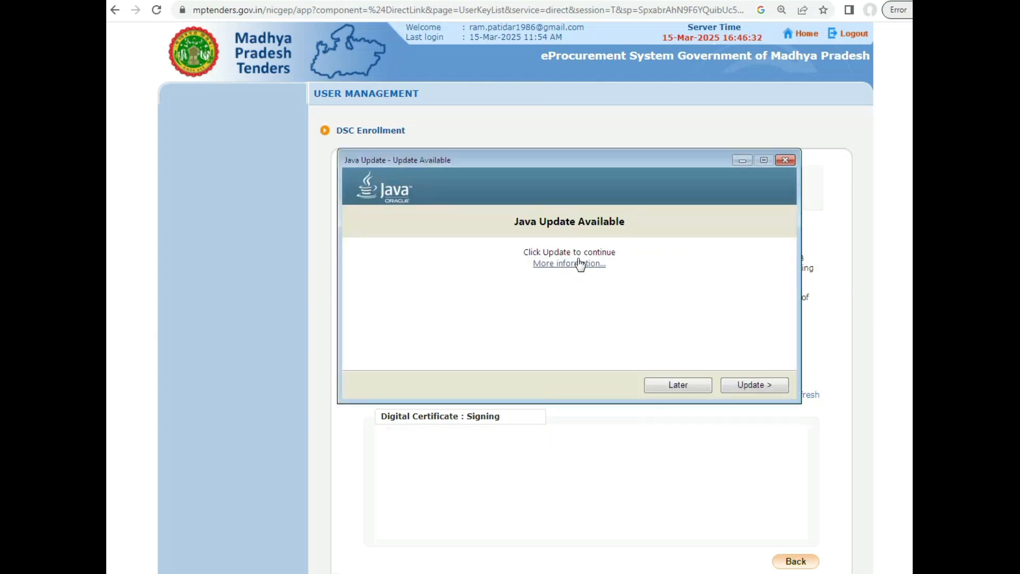
pyautogui.click(739, 386)
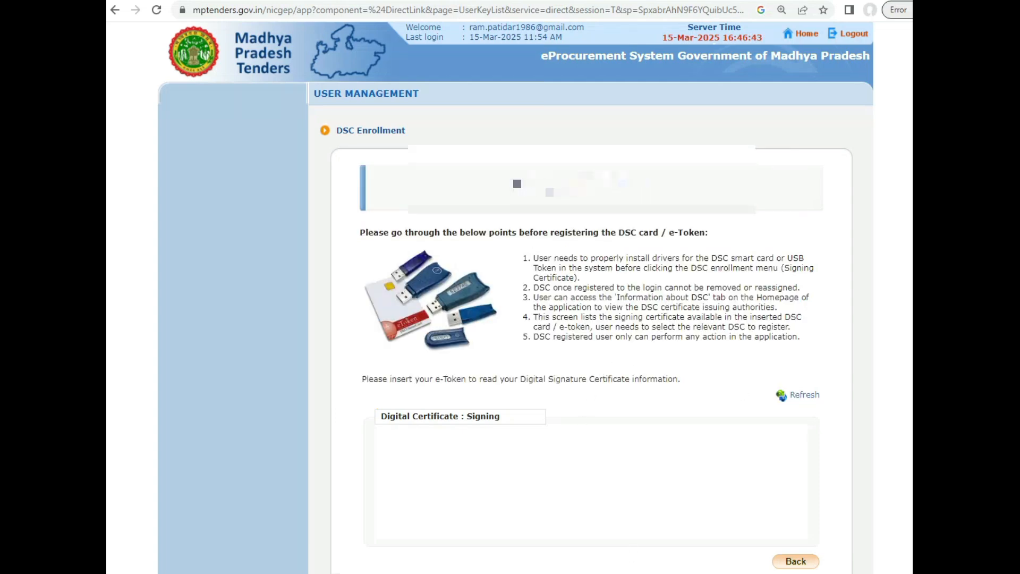
# Open the Windows Control Panel showing all its items.
pyautogui.press('super')
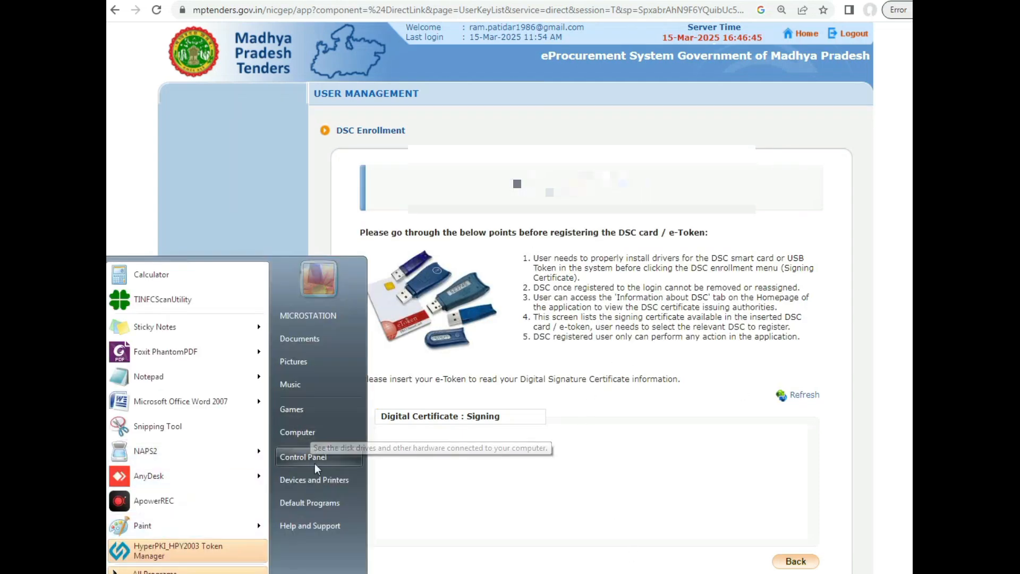
pyautogui.click(314, 460)
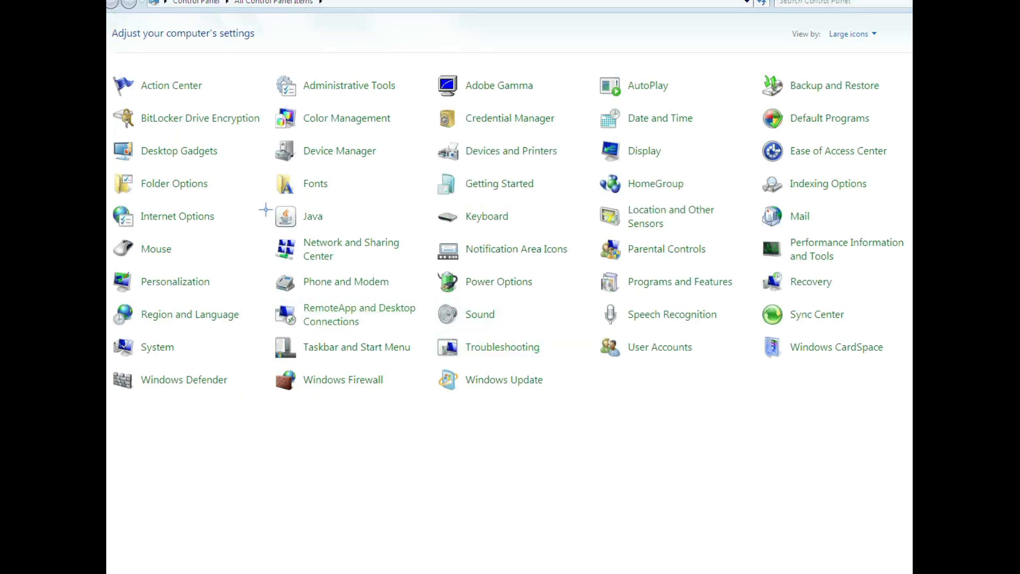
pyautogui.moveTo(266, 210)
pyautogui.mouseDown()
pyautogui.moveTo(366, 197)
pyautogui.moveTo(263, 233)
pyautogui.moveTo(271, 201)
pyautogui.mouseUp()
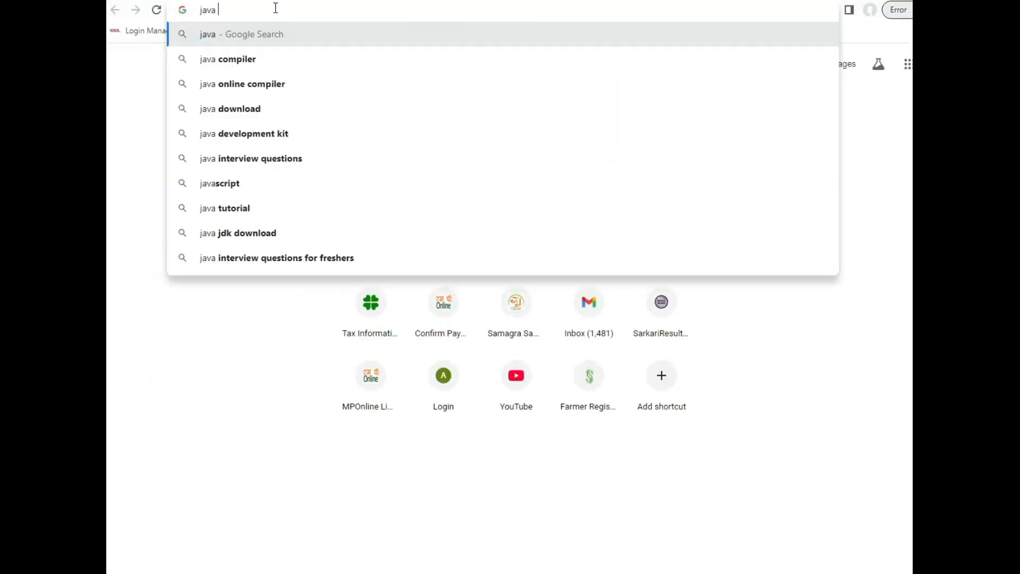
# Search the web for 'java download' and open java.com's download page.
pyautogui.write('dw')
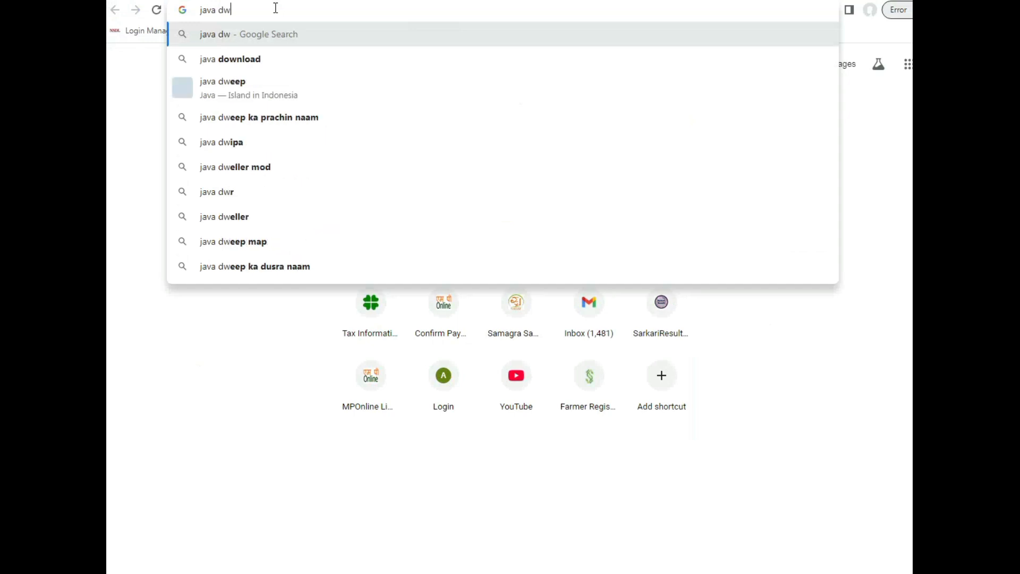
pyautogui.click(270, 62)
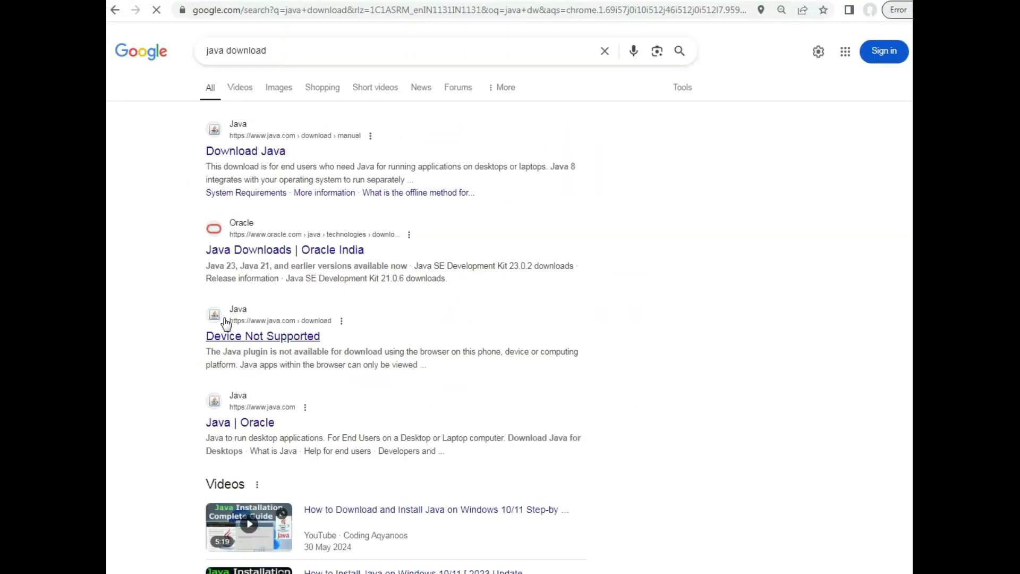
pyautogui.click(259, 337)
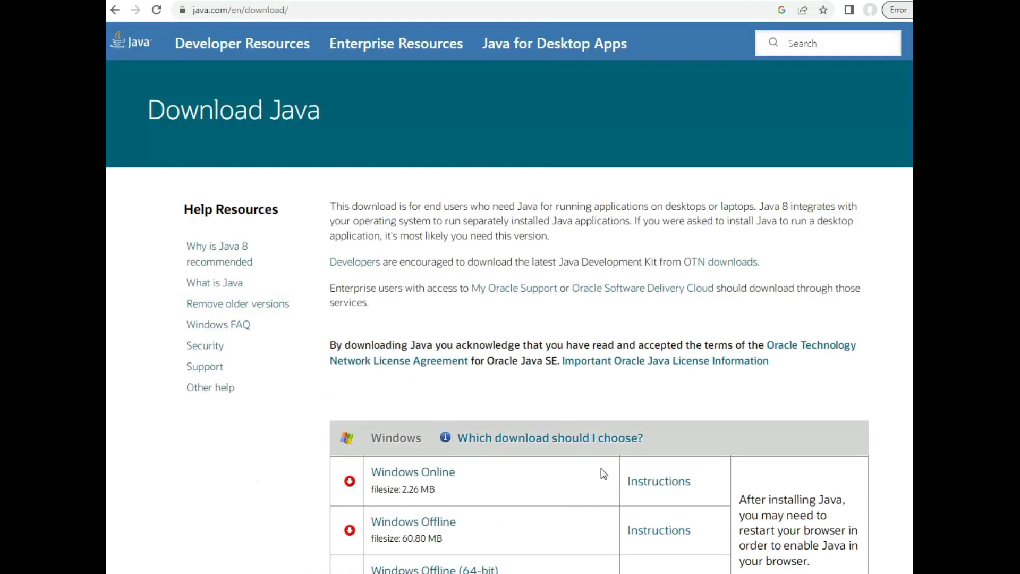
pyautogui.scroll(-3, 655, 420)
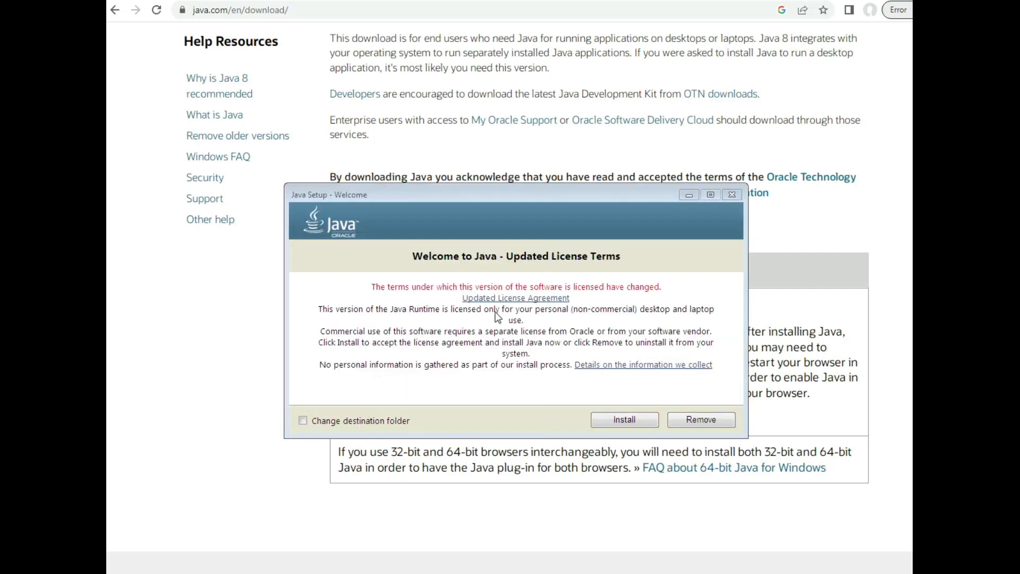
# Install Java, accepting the updated licence terms, and select the download page's address.
pyautogui.click(641, 421)
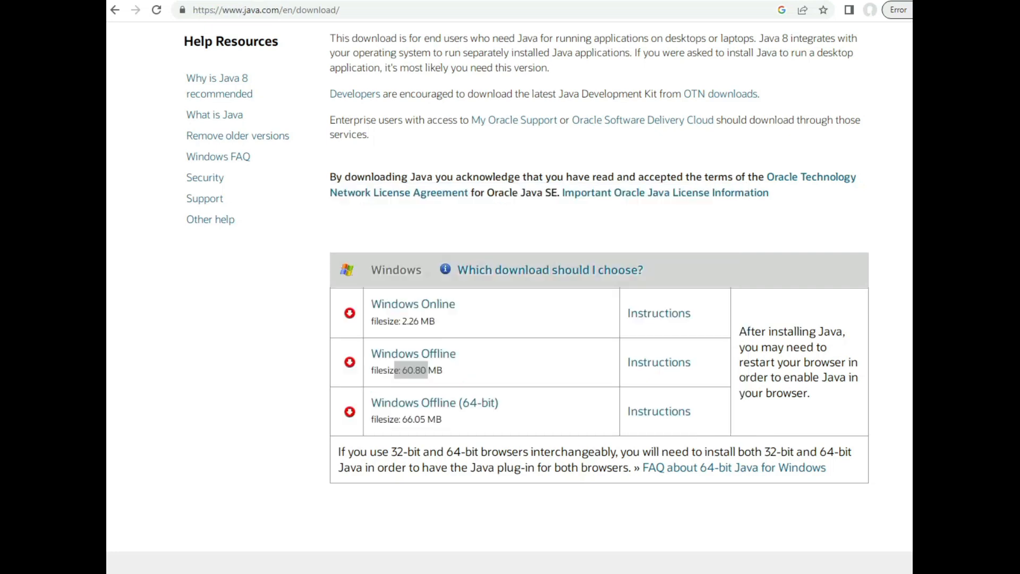
pyautogui.tripleClick(301, 11)
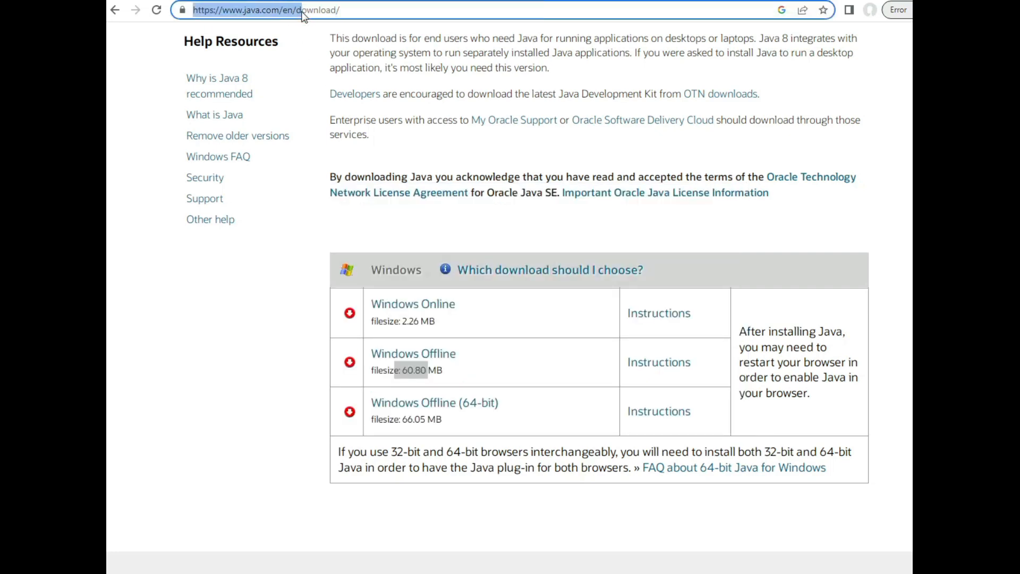
pyautogui.tripleClick(302, 12)
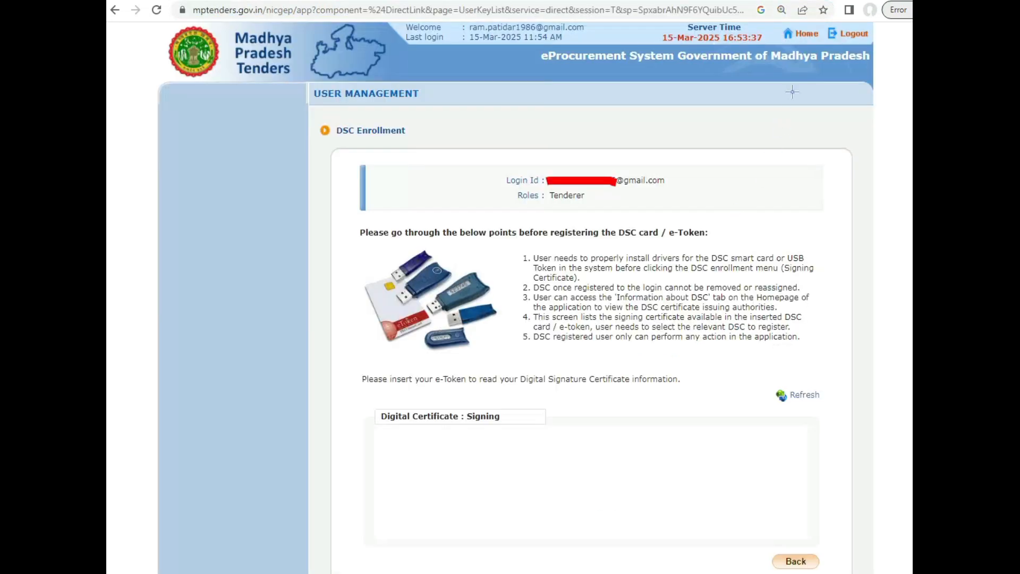
# Select the Prospect Legal page's web address.
pyautogui.moveTo(781, 87); pyautogui.dragTo(835, 44)
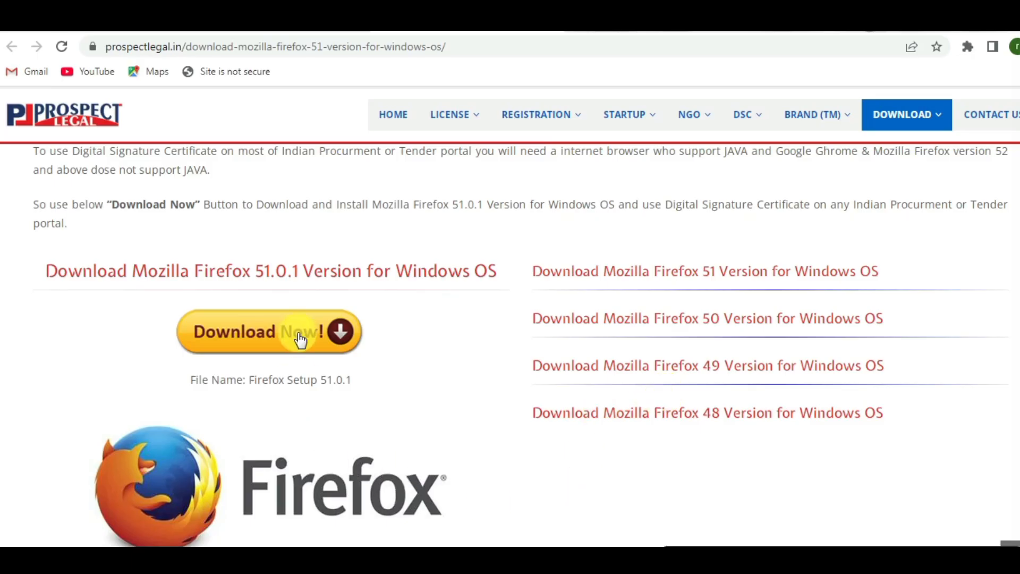
pyautogui.click(257, 44)
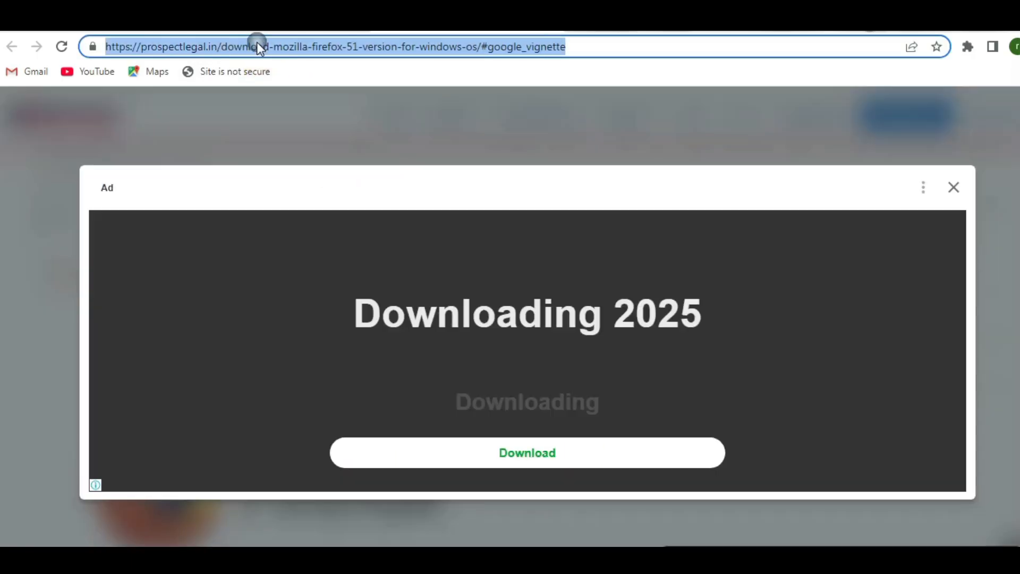
pyautogui.doubleClick(257, 44)
pyautogui.click(257, 44)
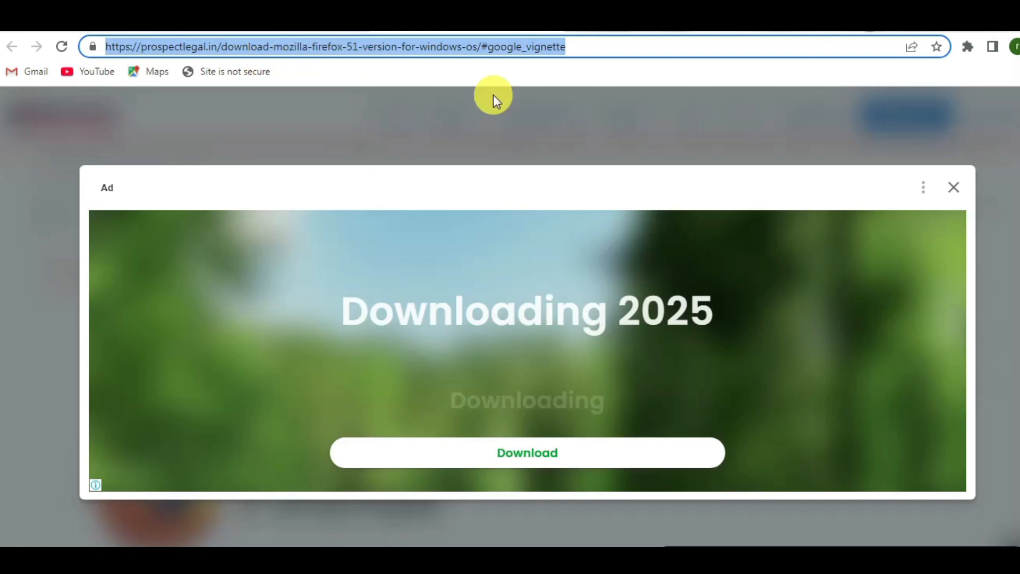
# Close the advertisement and download the Firefox 51.0.1 setup file for Windows.
pyautogui.click(954, 188)
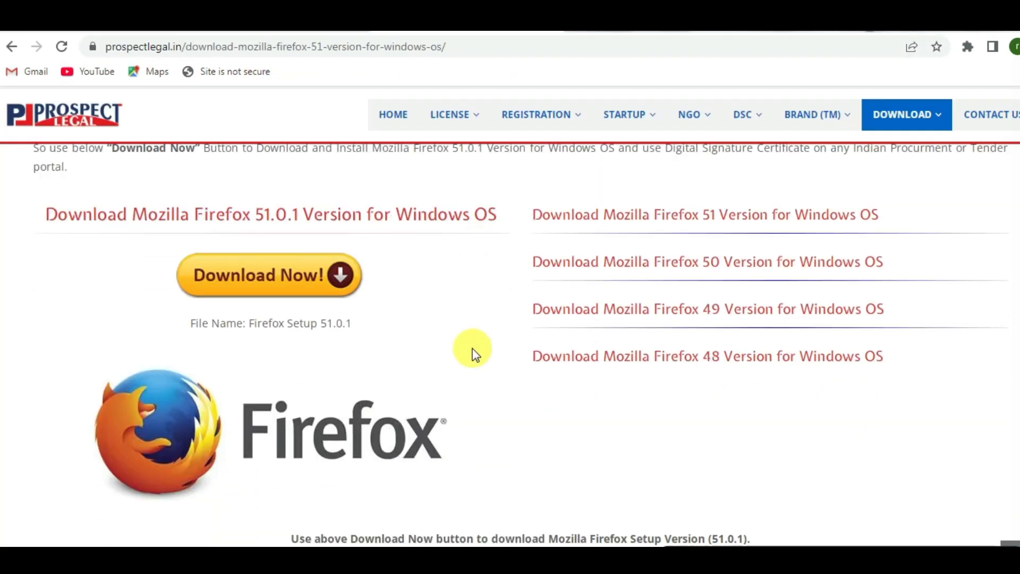
pyautogui.scroll(-2, 472, 359)
pyautogui.scroll(6, 342, 307)
pyautogui.scroll(-2, 637, 446)
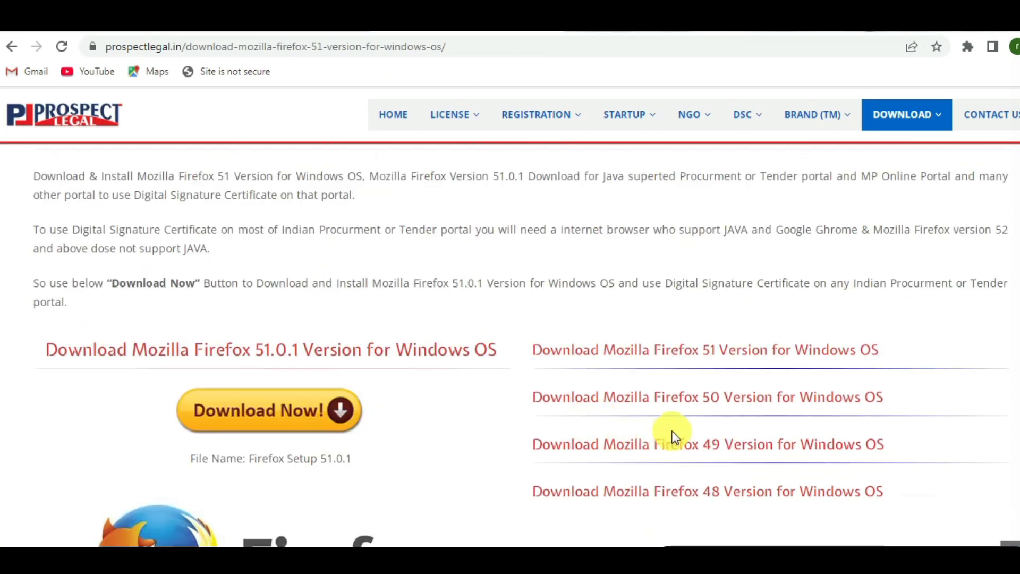
pyautogui.scroll(-6, 448, 432)
pyautogui.scroll(3, 336, 409)
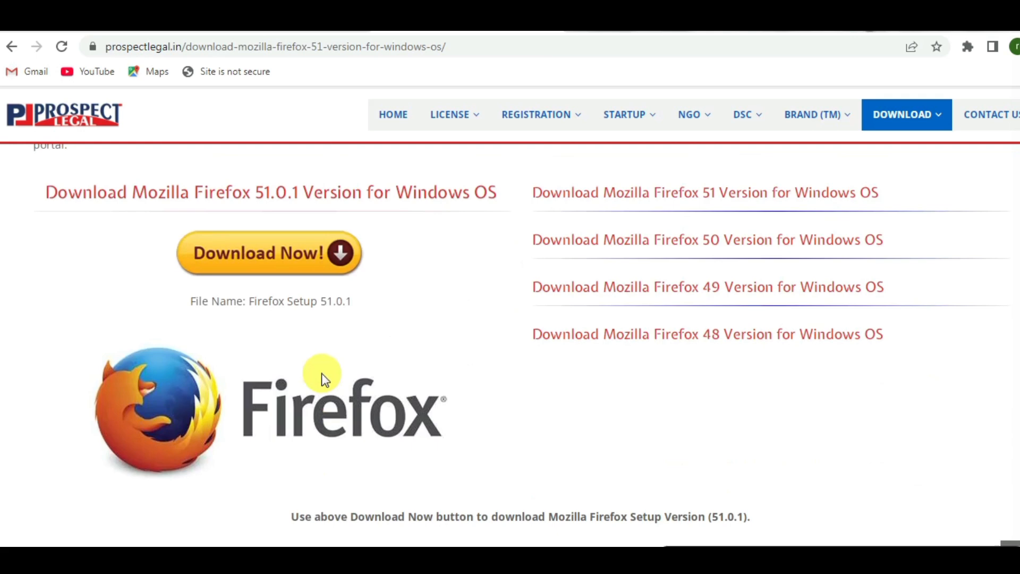
pyautogui.click(244, 262)
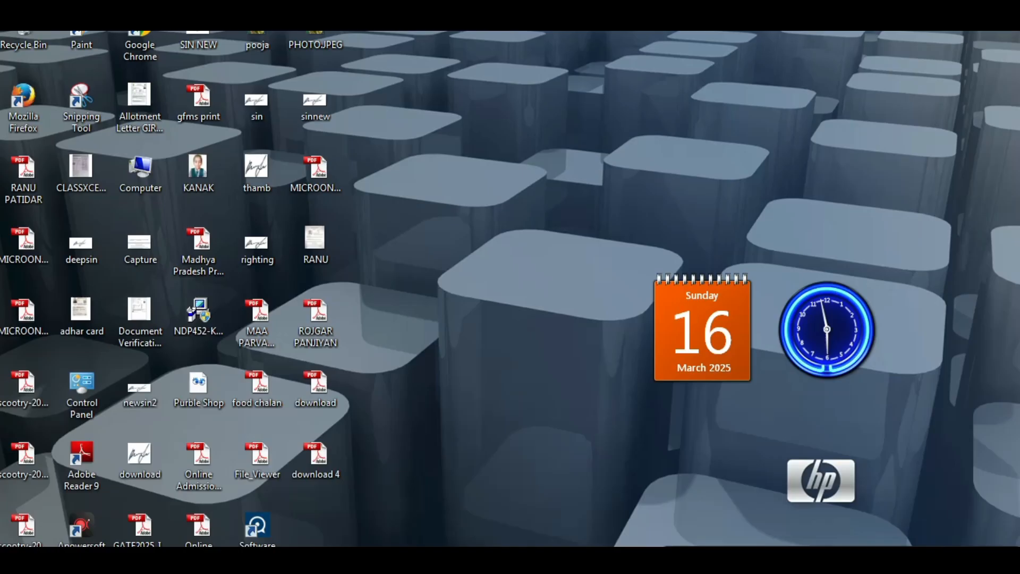
pyautogui.press('super')
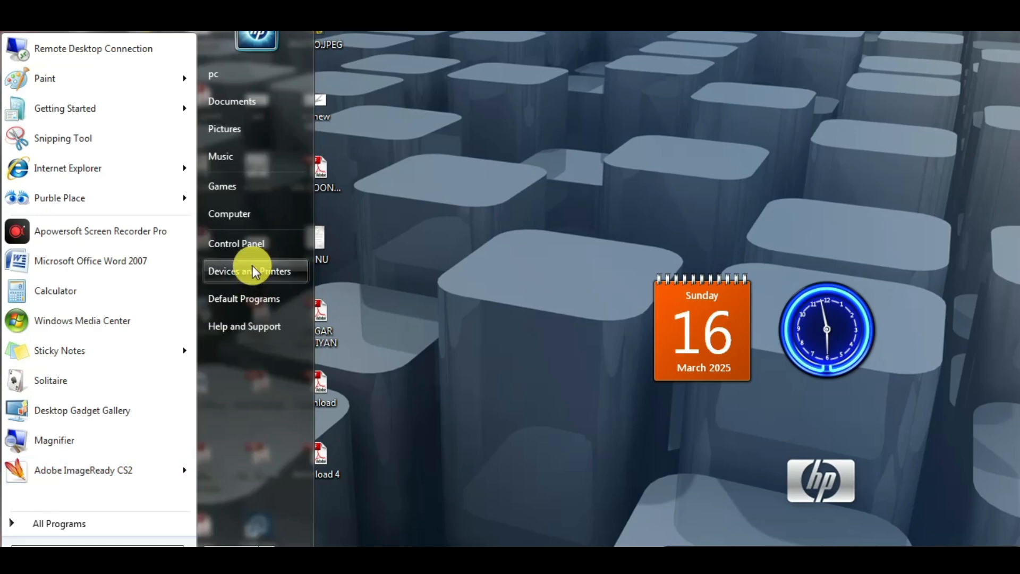
# Open Control Panel's Programs and Features and select the Mozilla Firefox 51.0.1 entry.
pyautogui.click(242, 242)
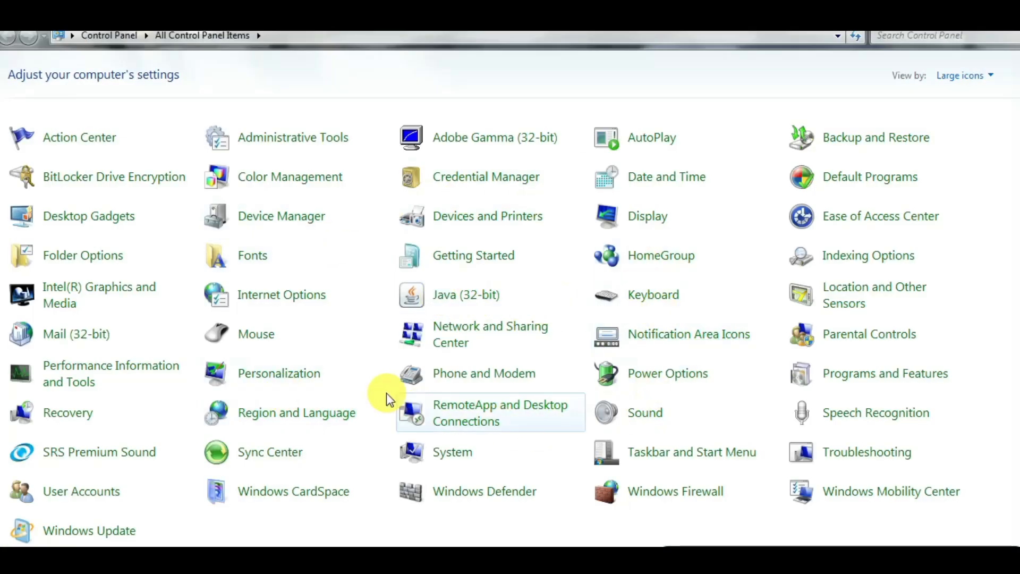
pyautogui.click(855, 379)
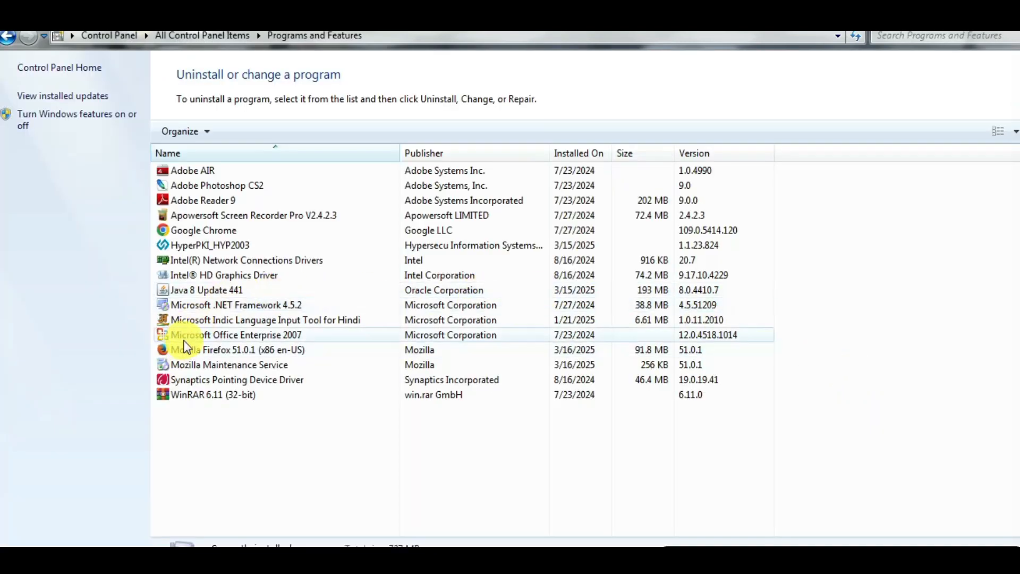
pyautogui.click(198, 350)
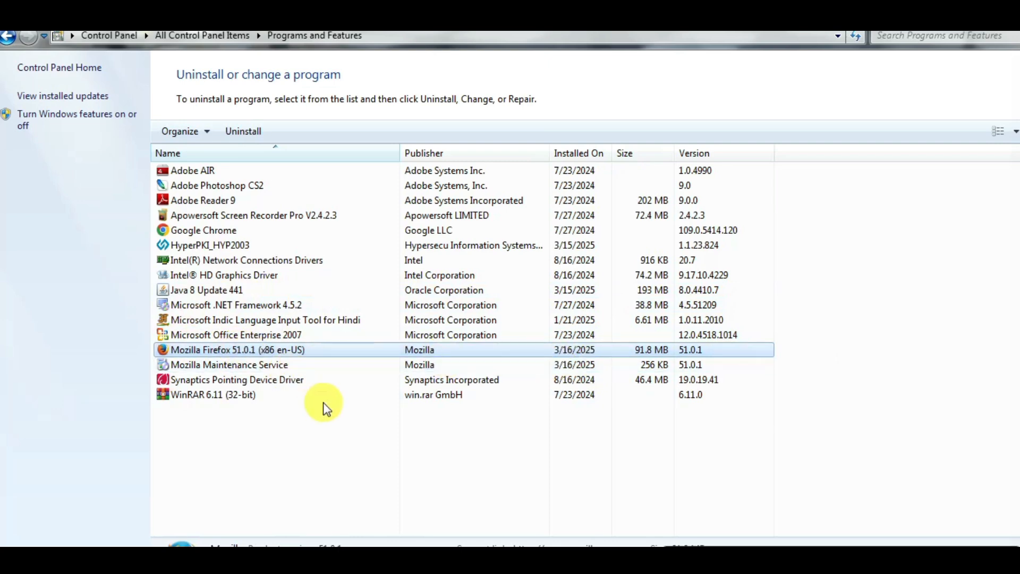
pyautogui.click(231, 370)
pyautogui.click(217, 352)
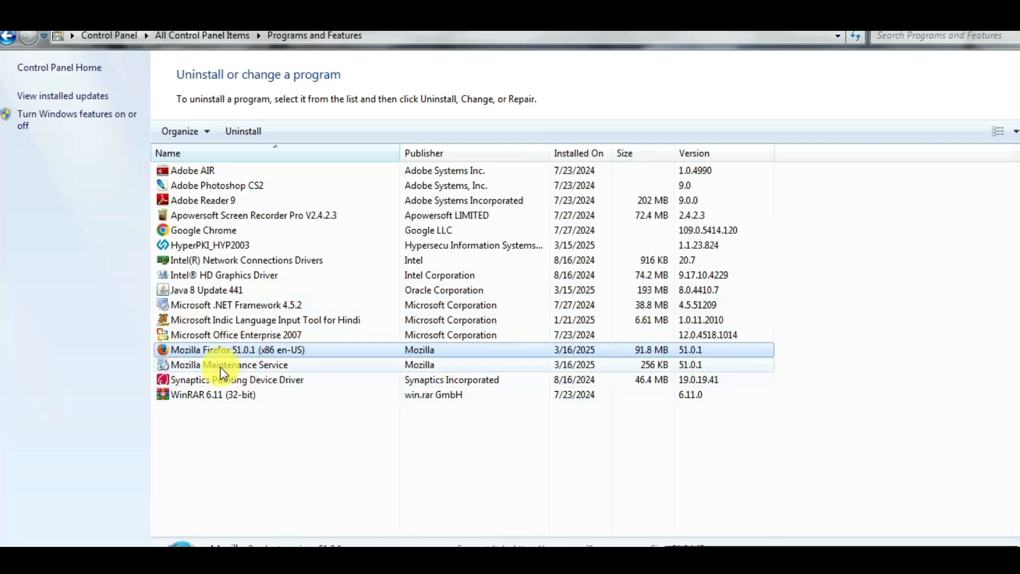
pyautogui.click(221, 364)
pyautogui.click(217, 349)
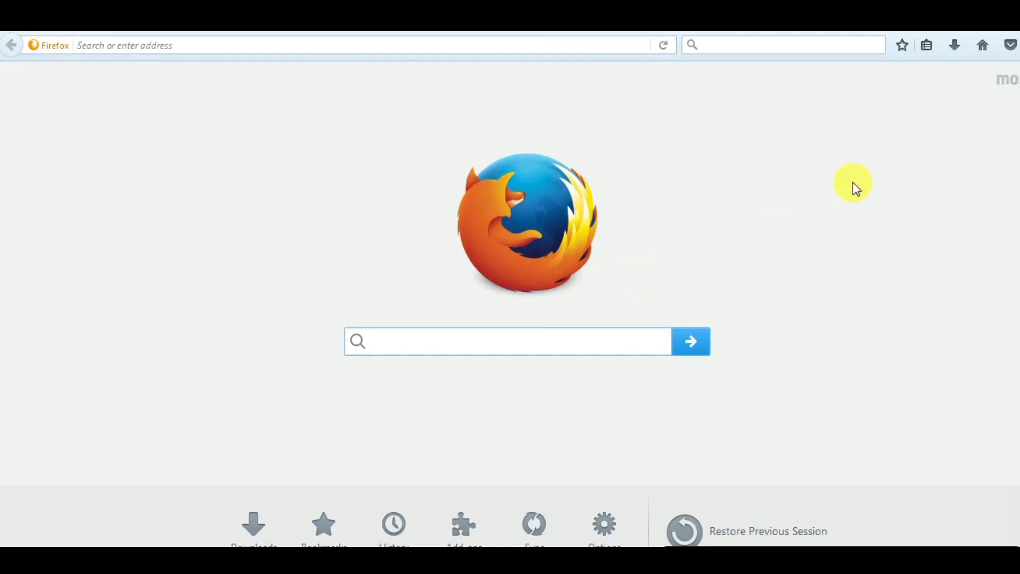
# Open Firefox's Options and go to the Advanced update settings.
pyautogui.click(1019, 45)
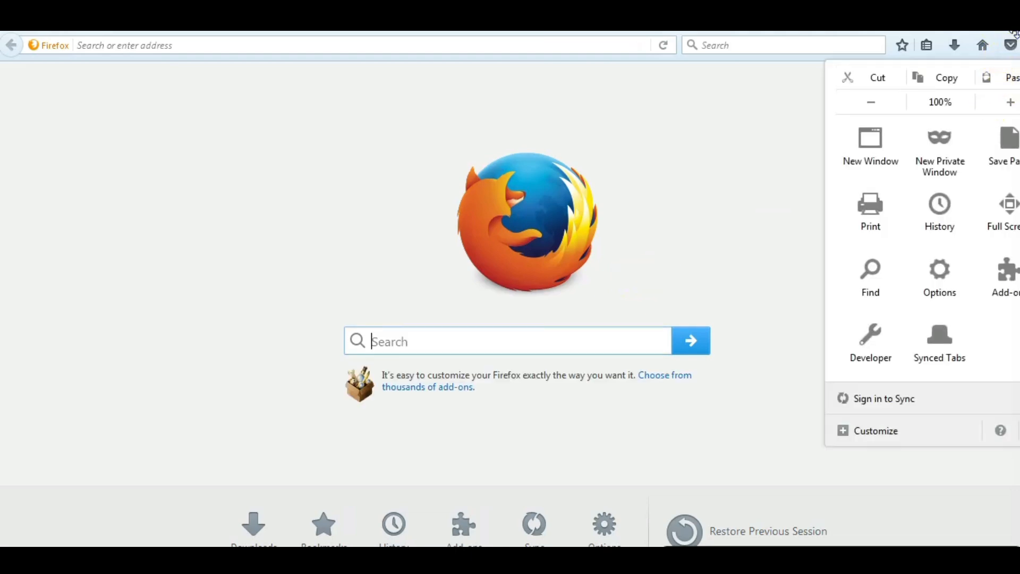
pyautogui.click(1011, 39)
pyautogui.click(1012, 44)
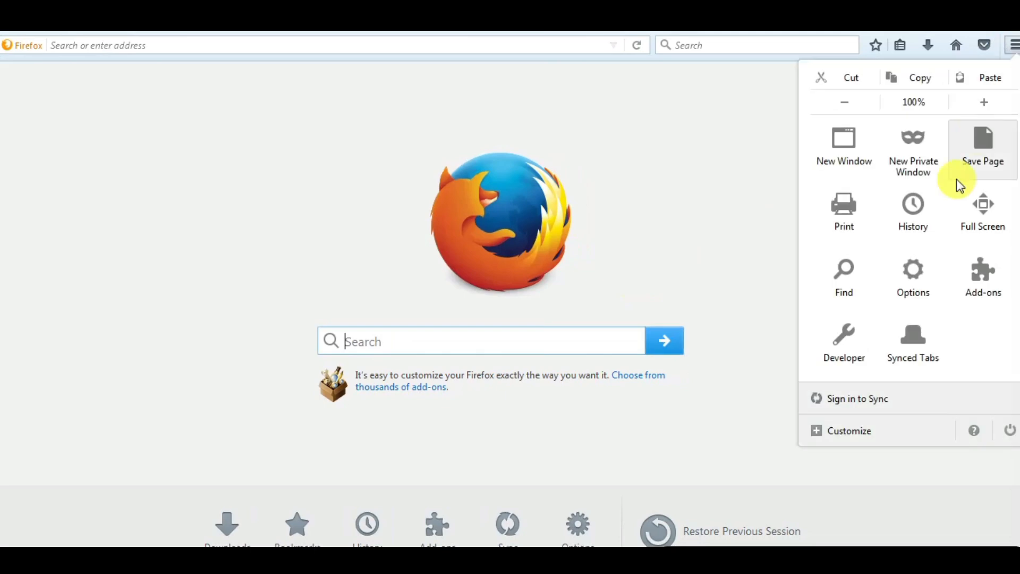
pyautogui.click(921, 281)
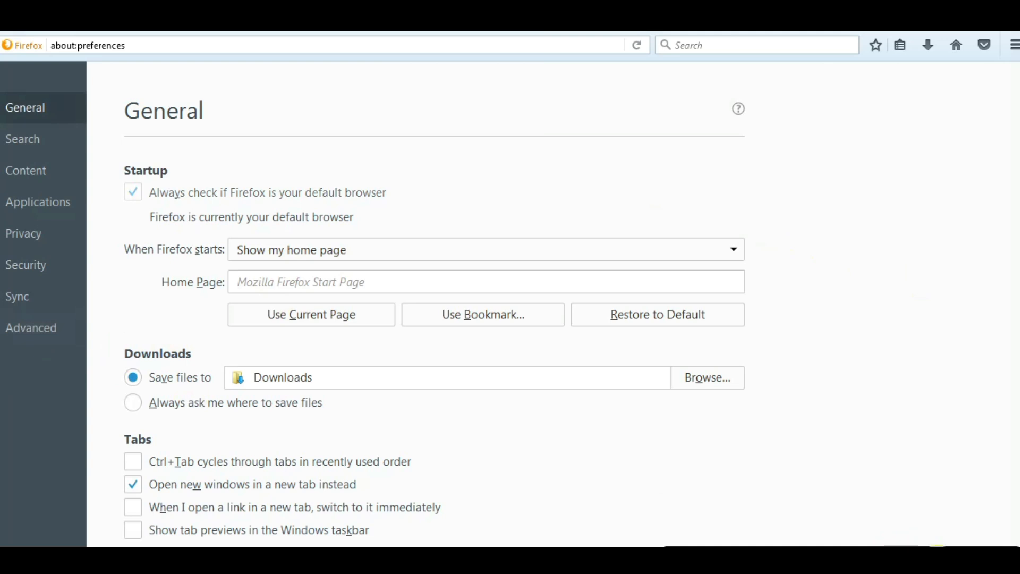
pyautogui.click(943, 558)
pyautogui.moveTo(993, 154); pyautogui.dragTo(1019, 155)
pyautogui.moveTo(8, 340); pyautogui.dragTo(52, 333)
pyautogui.click(20, 333)
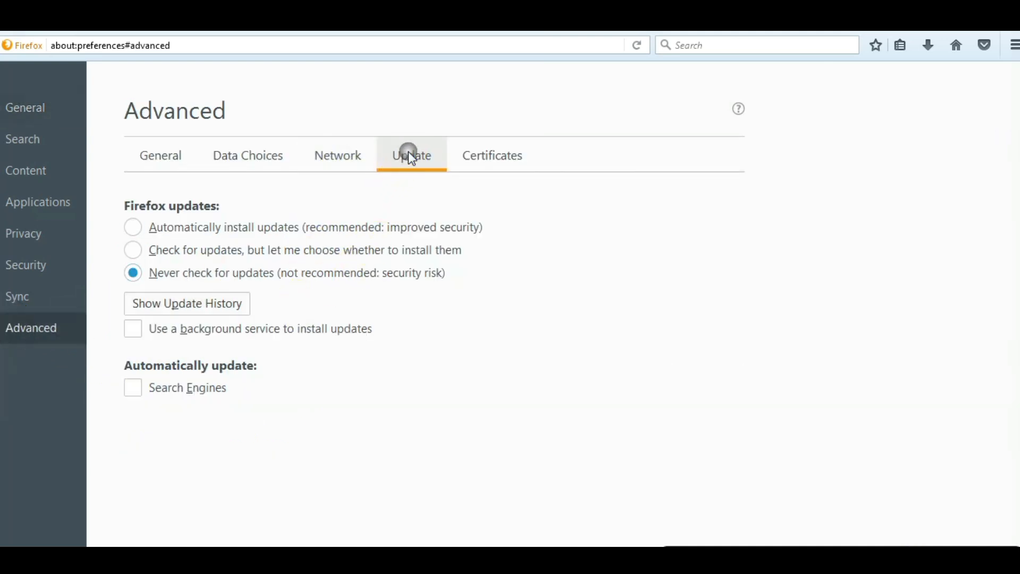
# Keep the background update service and Search Engines updates off, and review Security and Applications settings.
pyautogui.moveTo(149, 273); pyautogui.dragTo(434, 283)
pyautogui.moveTo(150, 329); pyautogui.dragTo(327, 328)
pyautogui.moveTo(149, 387); pyautogui.dragTo(221, 390)
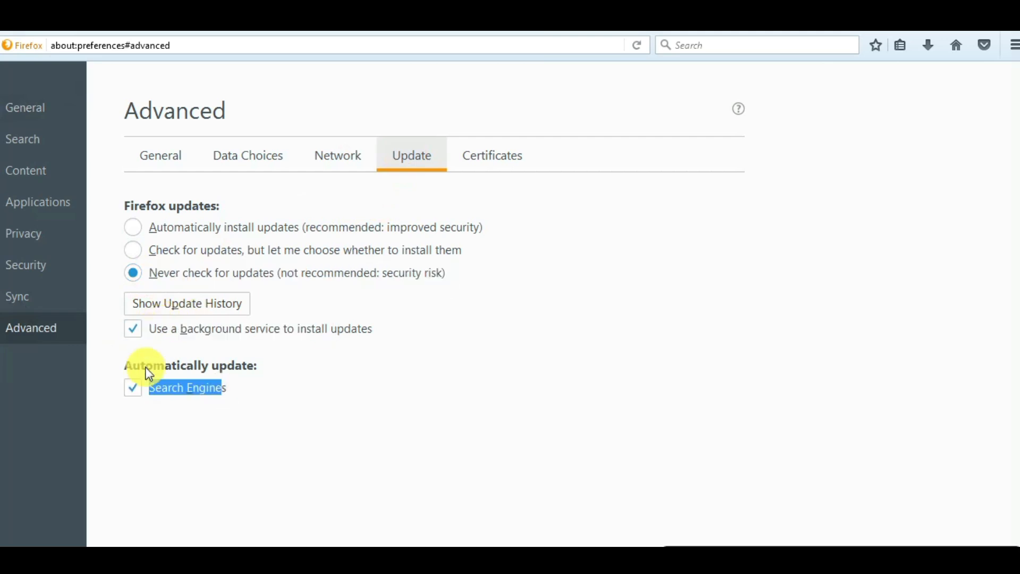
pyautogui.click(131, 334)
pyautogui.click(132, 389)
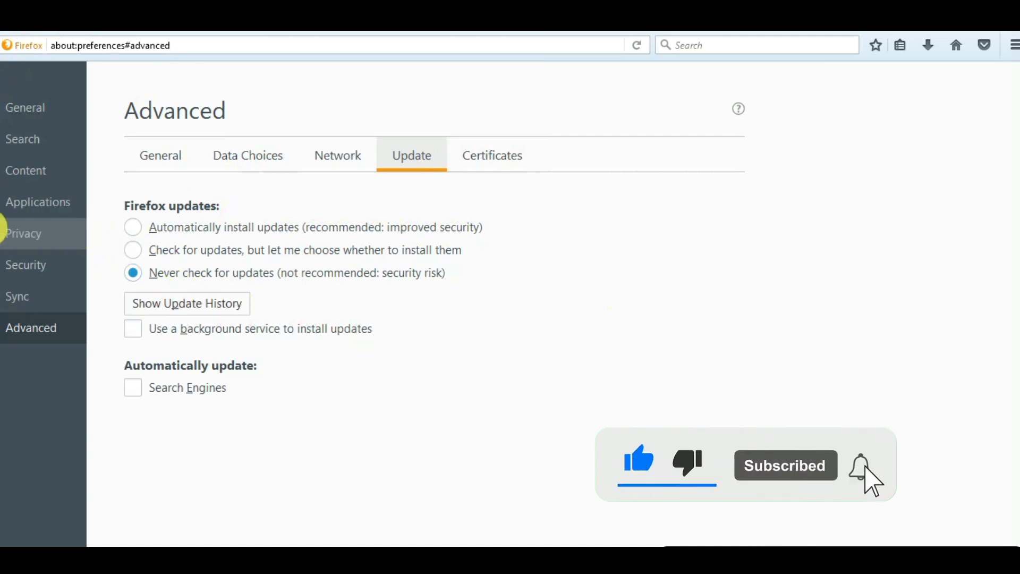
pyautogui.click(29, 271)
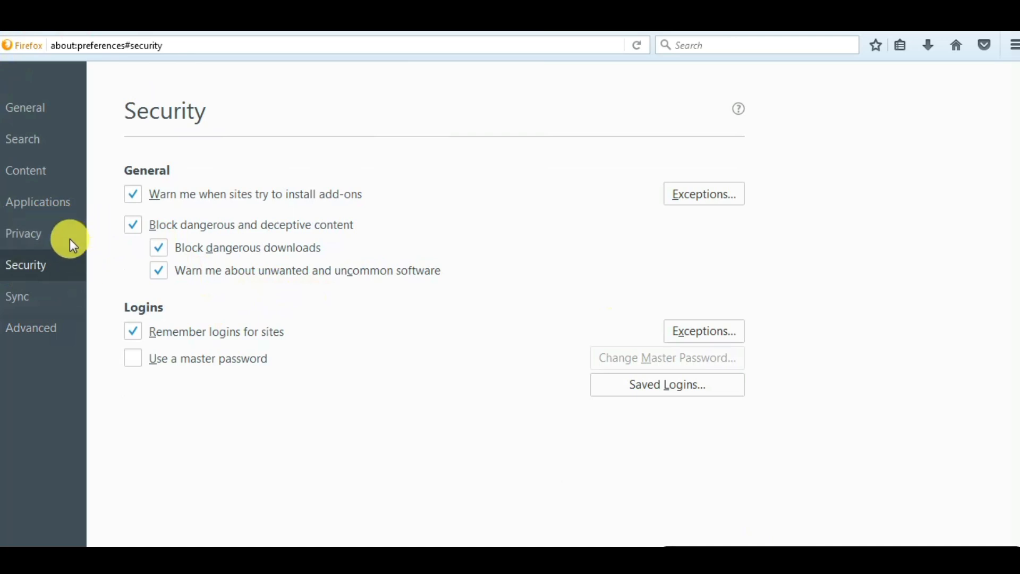
pyautogui.click(40, 209)
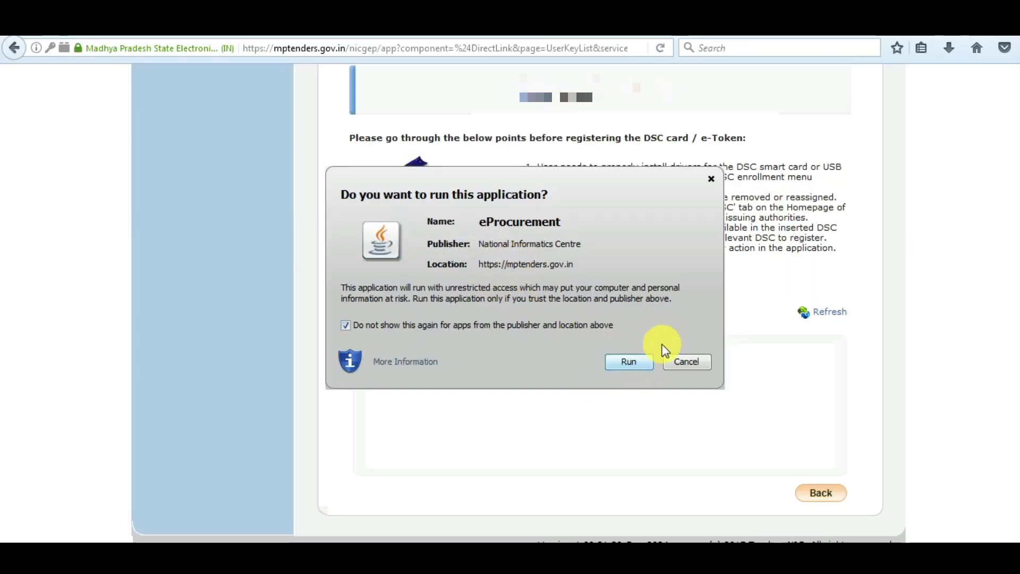
# Allow the eProcurement Java application to run and bring up the DSC Enrollment list.
pyautogui.moveTo(488, 225); pyautogui.dragTo(356, 175)
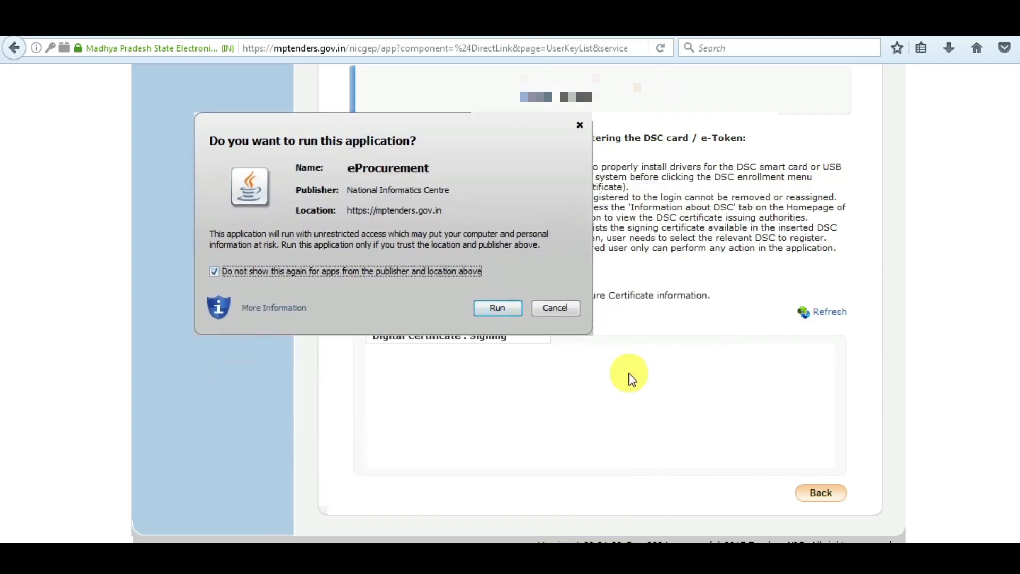
pyautogui.click(496, 310)
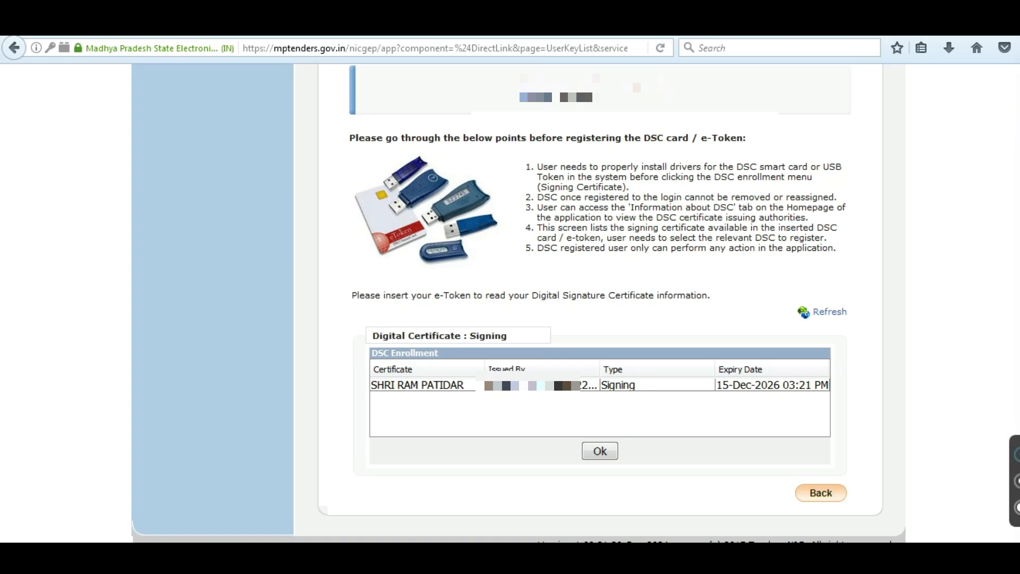
pyautogui.moveTo(375, 400); pyautogui.dragTo(580, 395)
pyautogui.moveTo(711, 397); pyautogui.dragTo(807, 394)
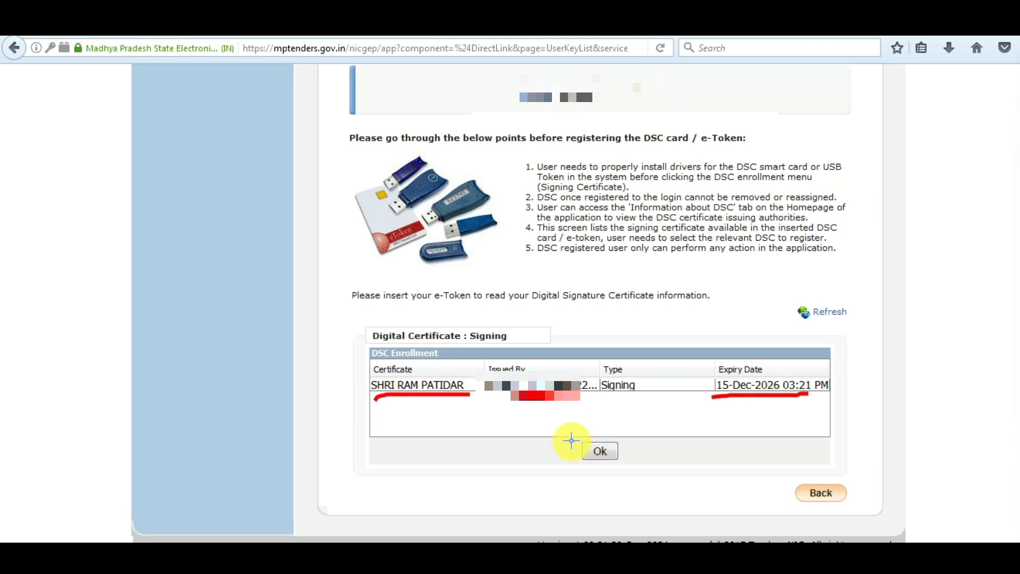
pyautogui.moveTo(567, 438)
pyautogui.mouseDown()
pyautogui.moveTo(638, 433)
pyautogui.moveTo(544, 422)
pyautogui.moveTo(654, 469)
pyautogui.moveTo(671, 412)
pyautogui.mouseUp()
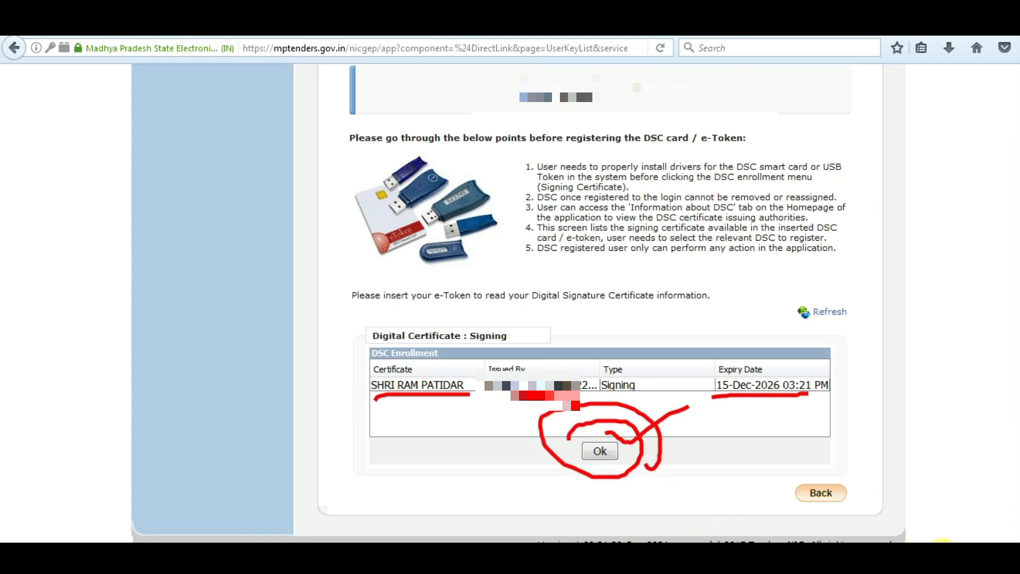
# Select the e-Token's Class 3 signing certificate, enroll it, and confirm the success message.
pyautogui.click(607, 450)
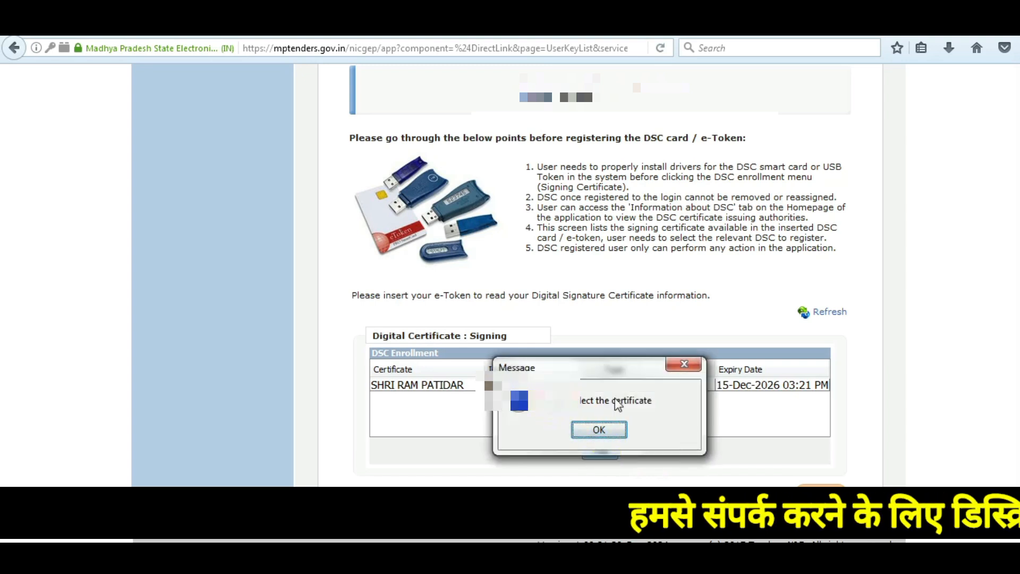
pyautogui.click(600, 428)
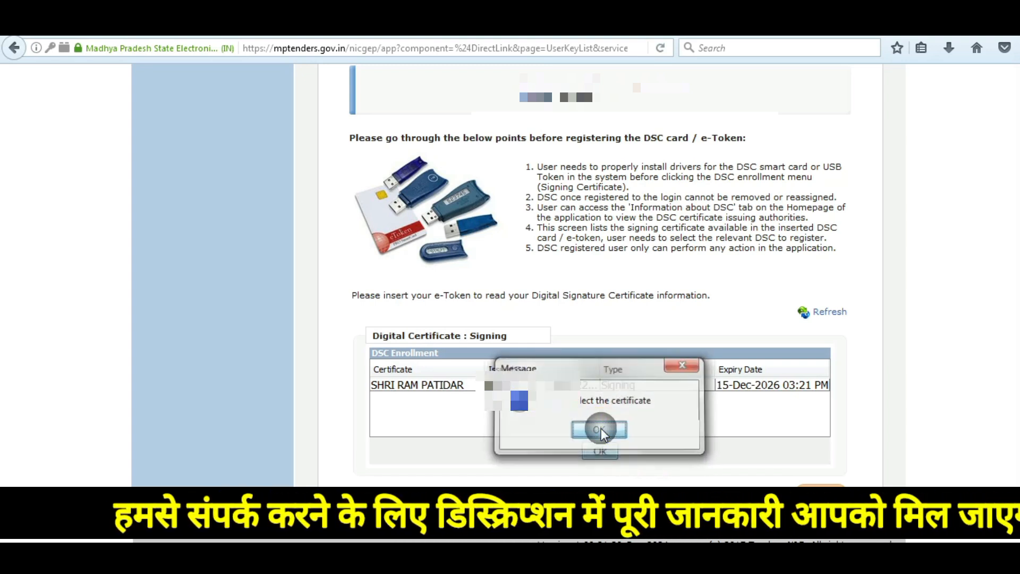
pyautogui.click(446, 385)
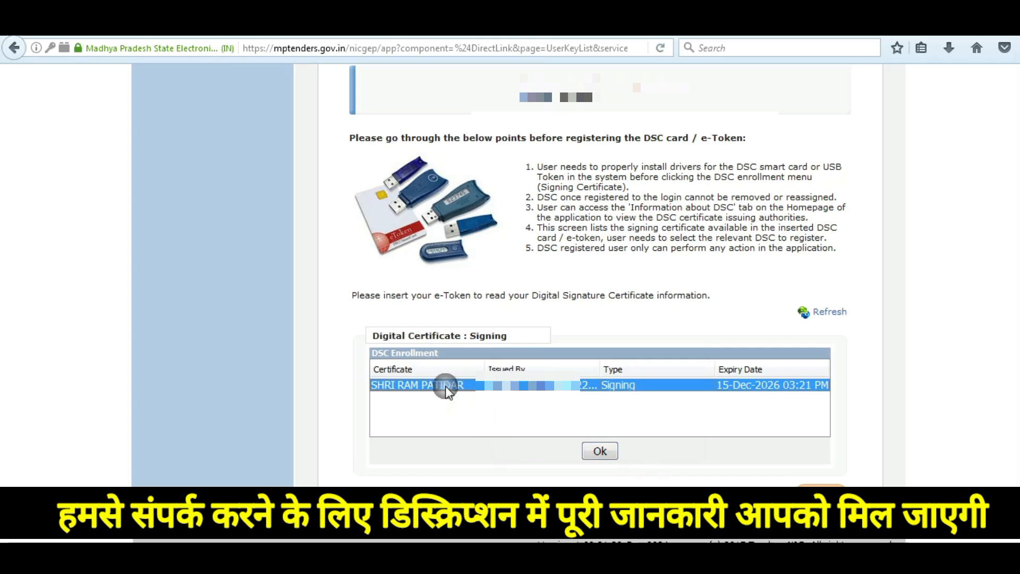
pyautogui.click(606, 455)
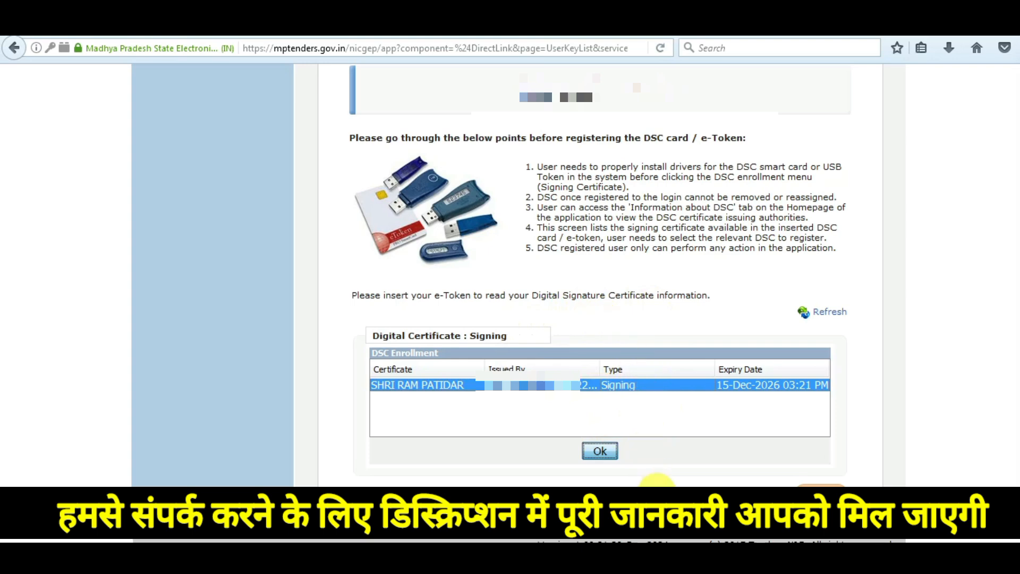
pyautogui.click(599, 451)
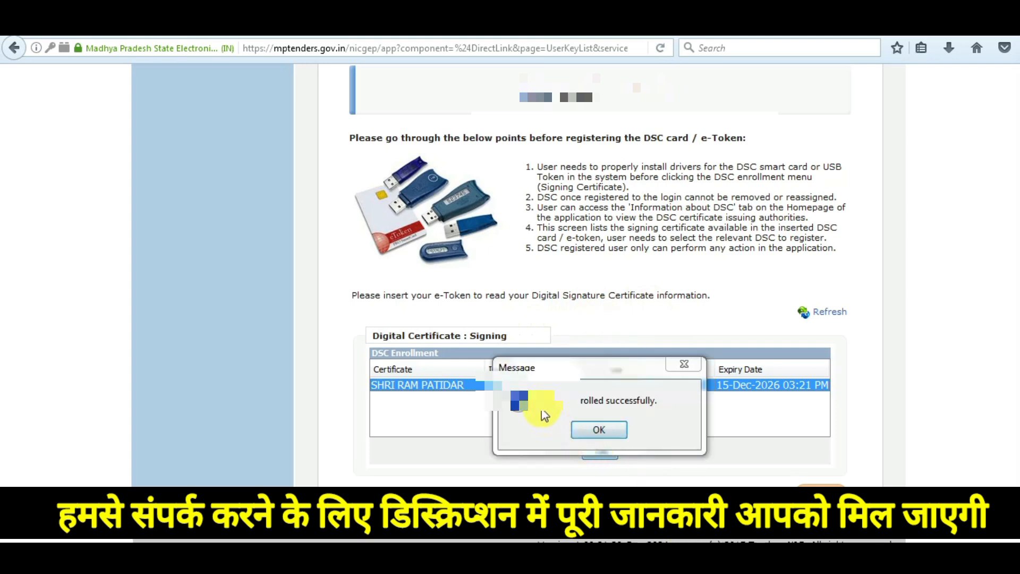
pyautogui.click(631, 402)
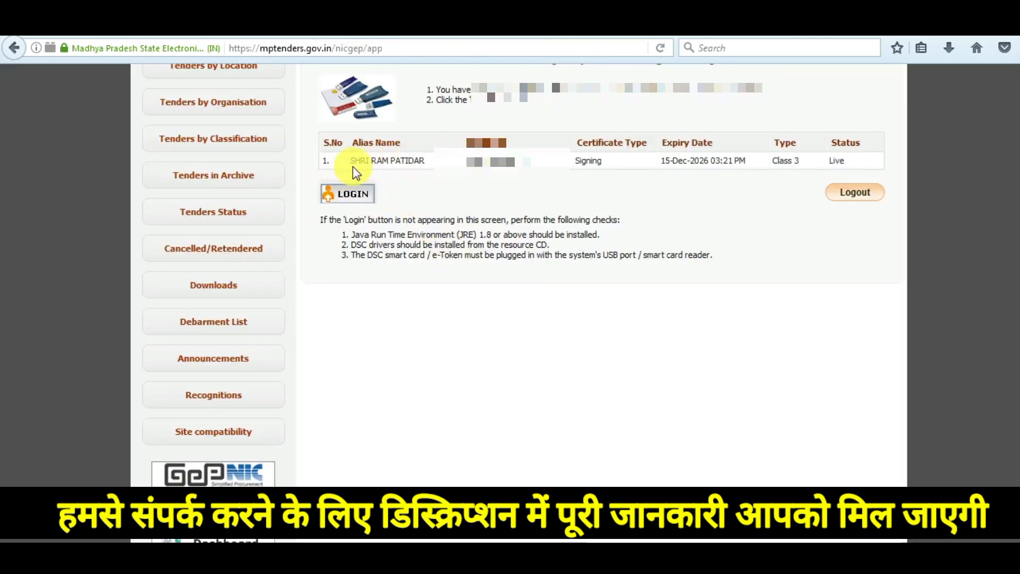
# Log in with the registered certificate and focus the Verify User PIN field for the token PIN.
pyautogui.moveTo(355, 160); pyautogui.dragTo(776, 164)
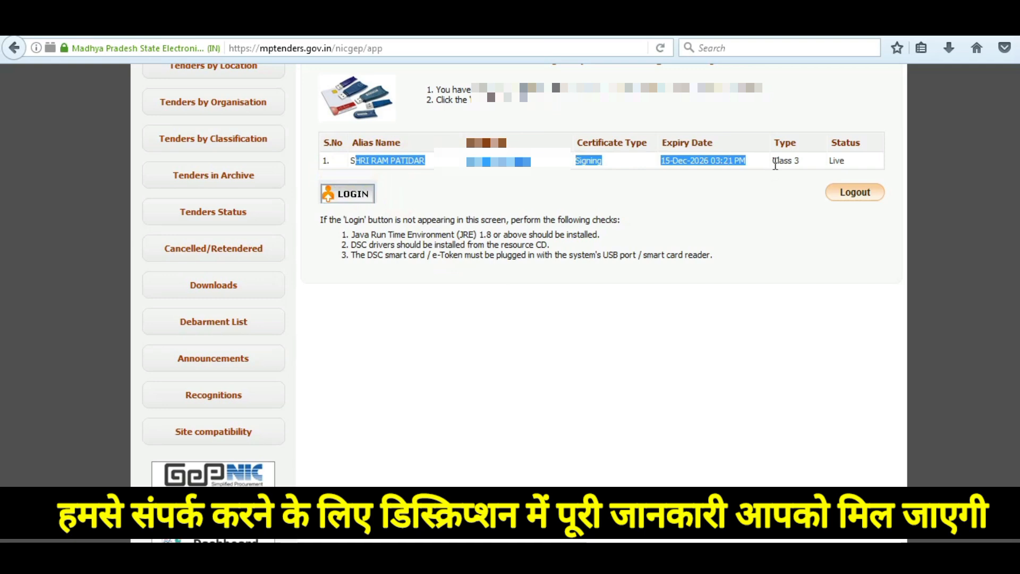
pyautogui.click(358, 197)
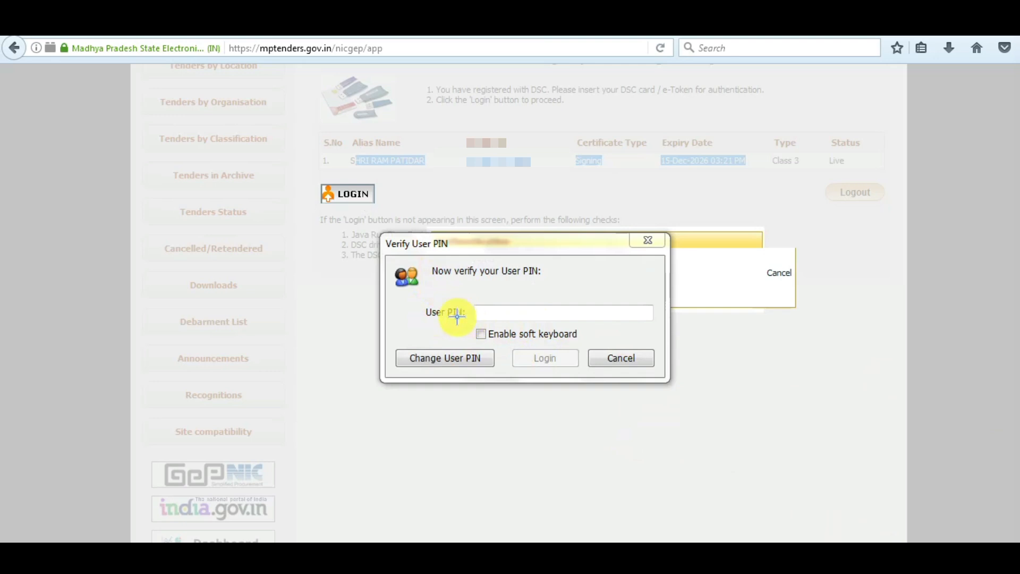
pyautogui.moveTo(442, 321); pyautogui.dragTo(561, 296)
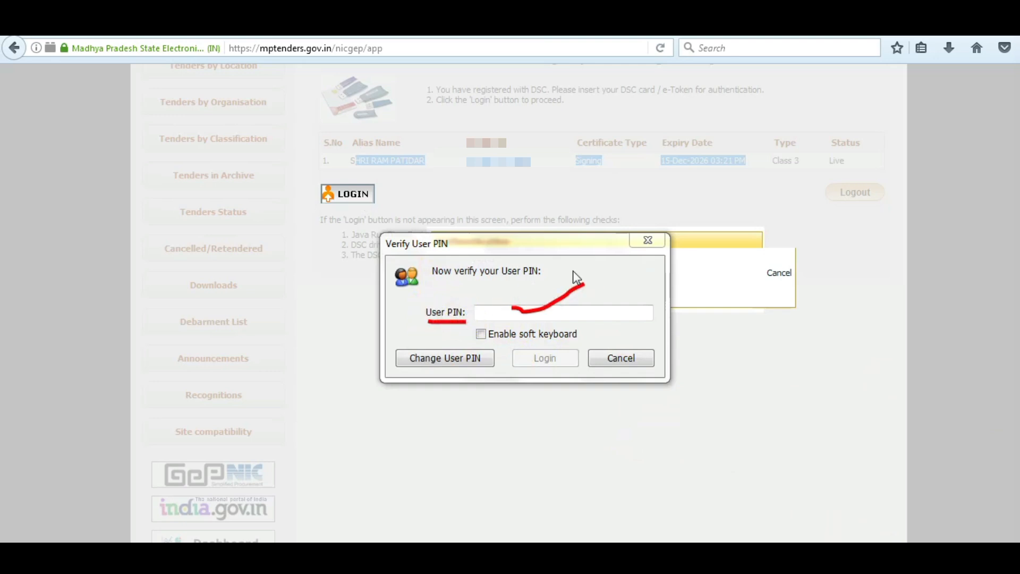
pyautogui.click(532, 325)
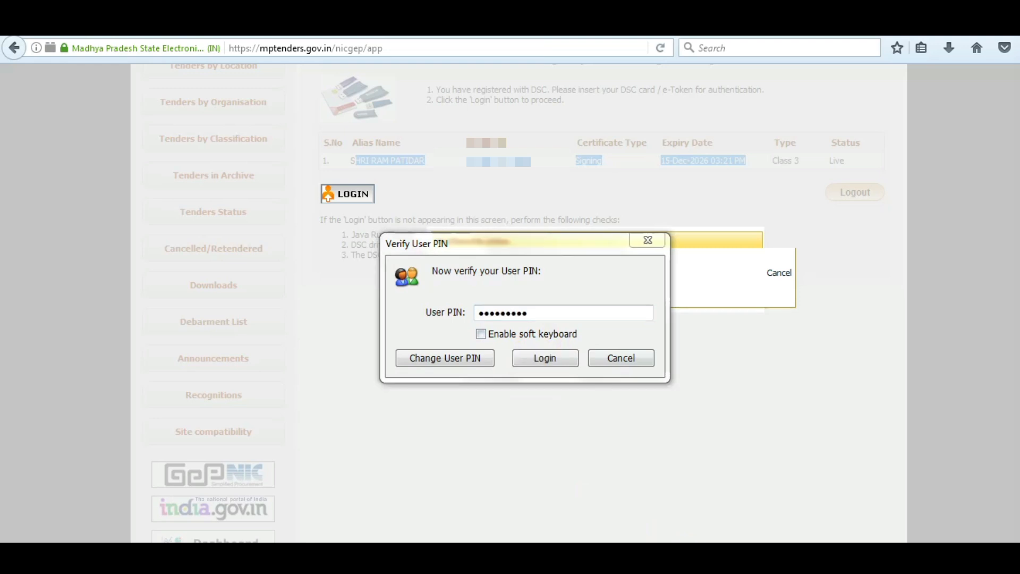
# Finish logging in with the User PIN and review the documents list showing PAN, turnover and incorporation as Nil.
pyautogui.click(542, 367)
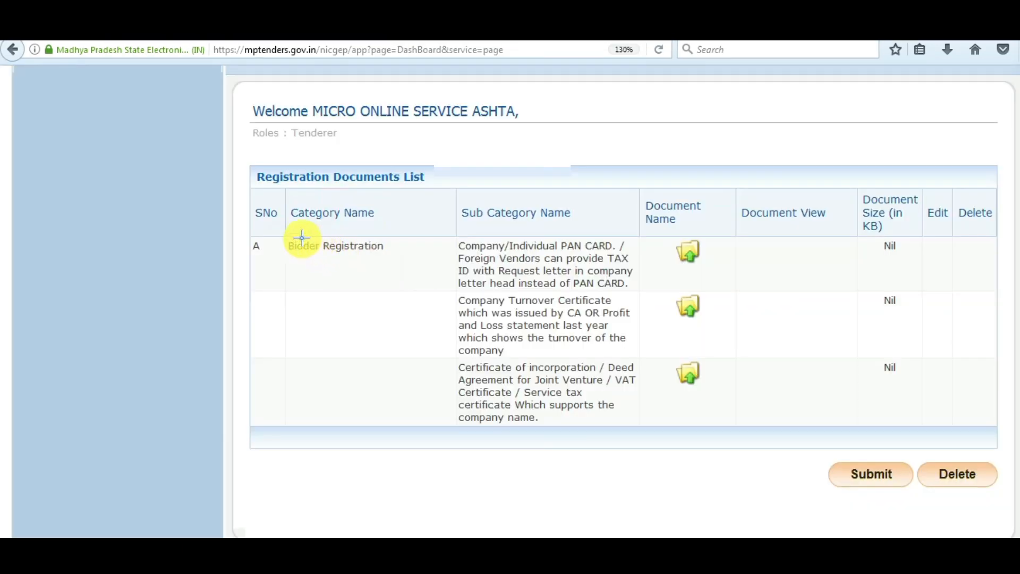
pyautogui.moveTo(275, 233); pyautogui.dragTo(399, 260)
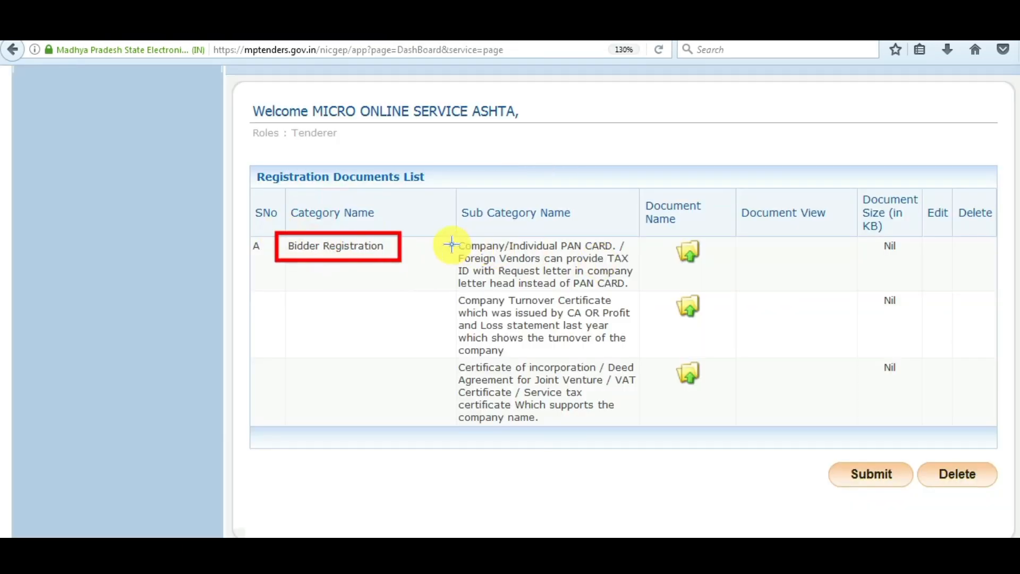
pyautogui.moveTo(453, 233)
pyautogui.mouseDown()
pyautogui.moveTo(552, 284)
pyautogui.moveTo(661, 290)
pyautogui.mouseUp()
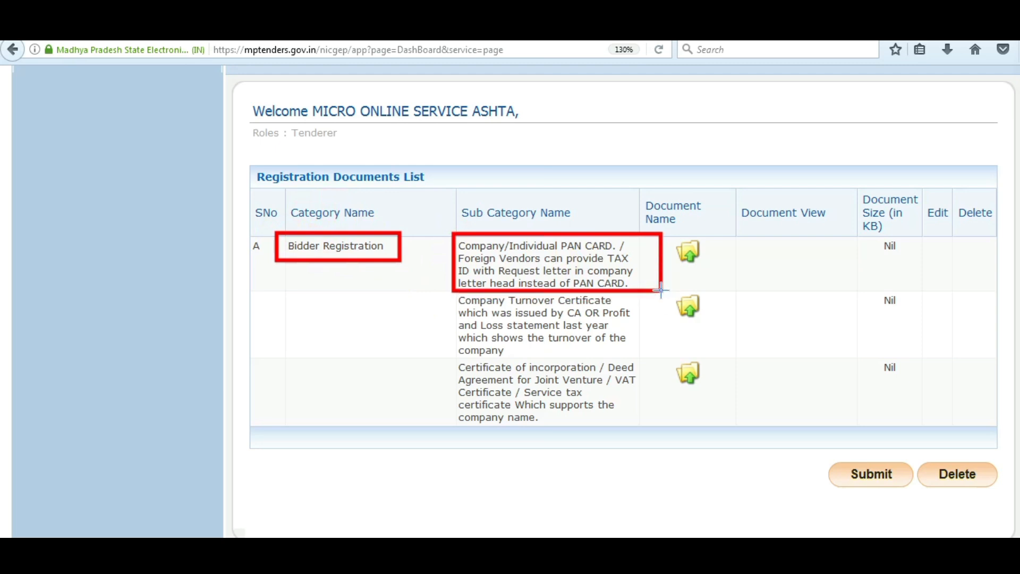
pyautogui.moveTo(447, 293); pyautogui.dragTo(645, 359)
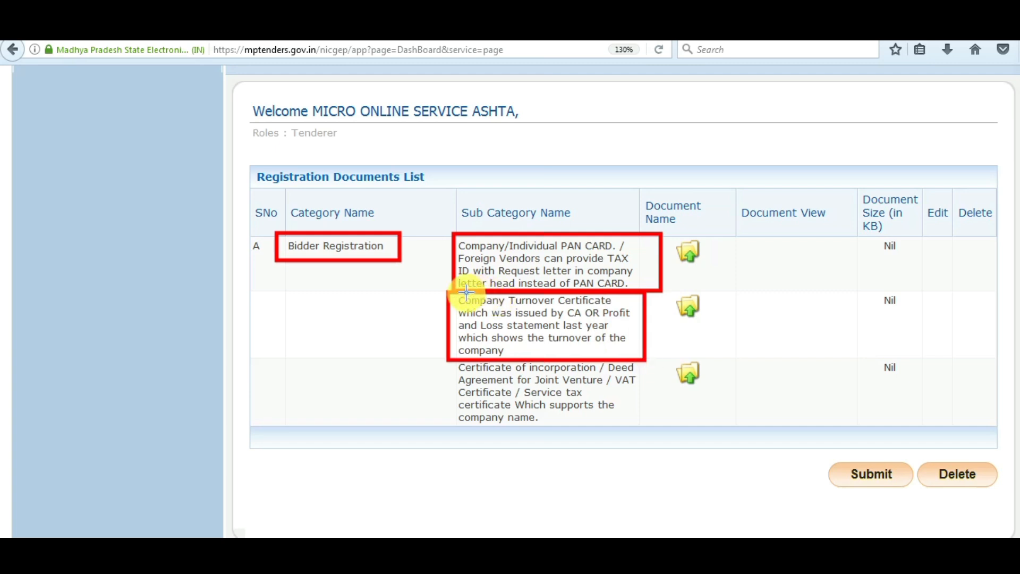
pyautogui.moveTo(455, 293); pyautogui.dragTo(619, 307)
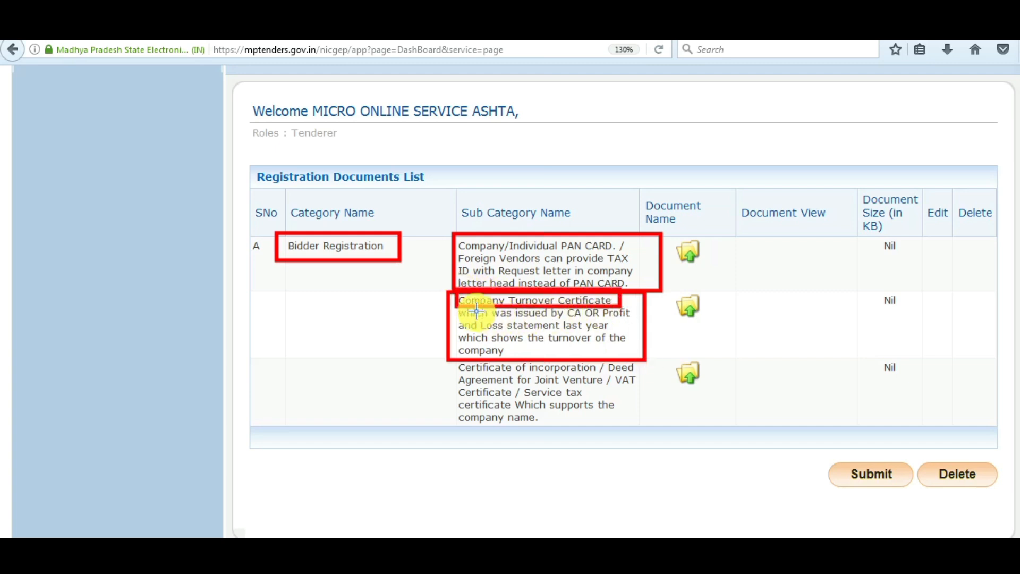
pyautogui.moveTo(455, 308)
pyautogui.mouseDown()
pyautogui.moveTo(512, 340)
pyautogui.moveTo(631, 357)
pyautogui.mouseUp()
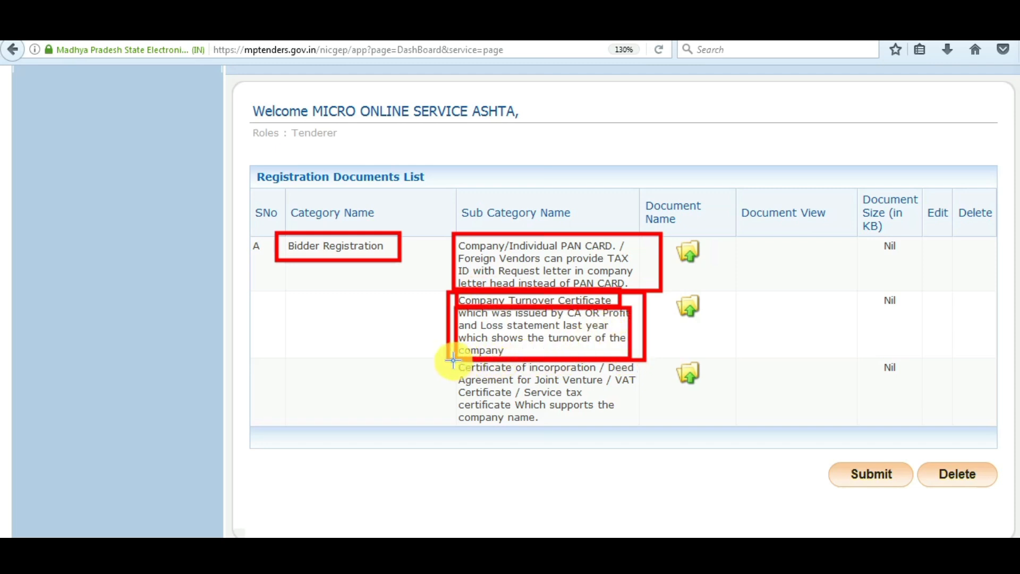
pyautogui.moveTo(451, 362); pyautogui.dragTo(625, 367)
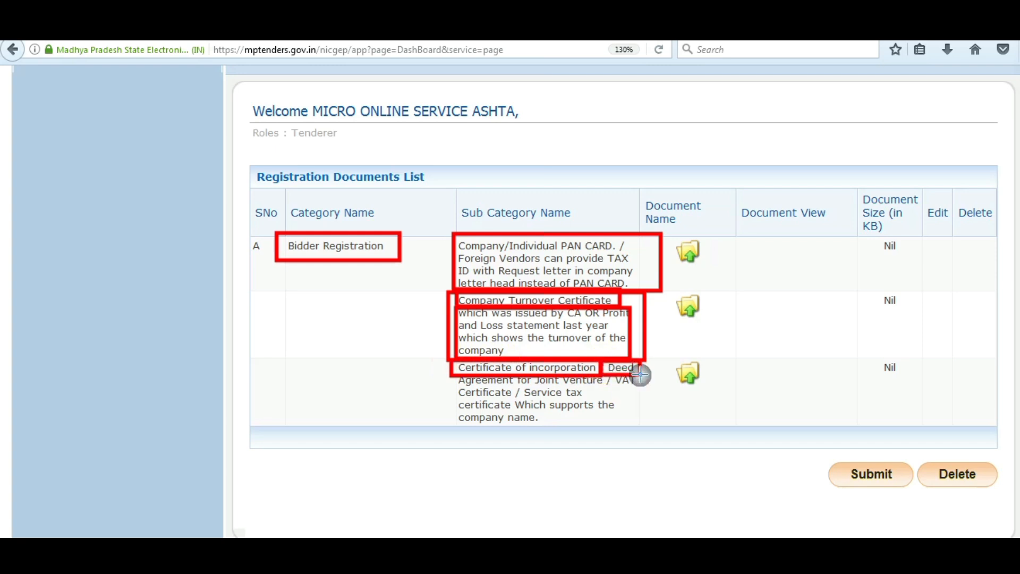
pyautogui.moveTo(445, 371); pyautogui.dragTo(607, 389)
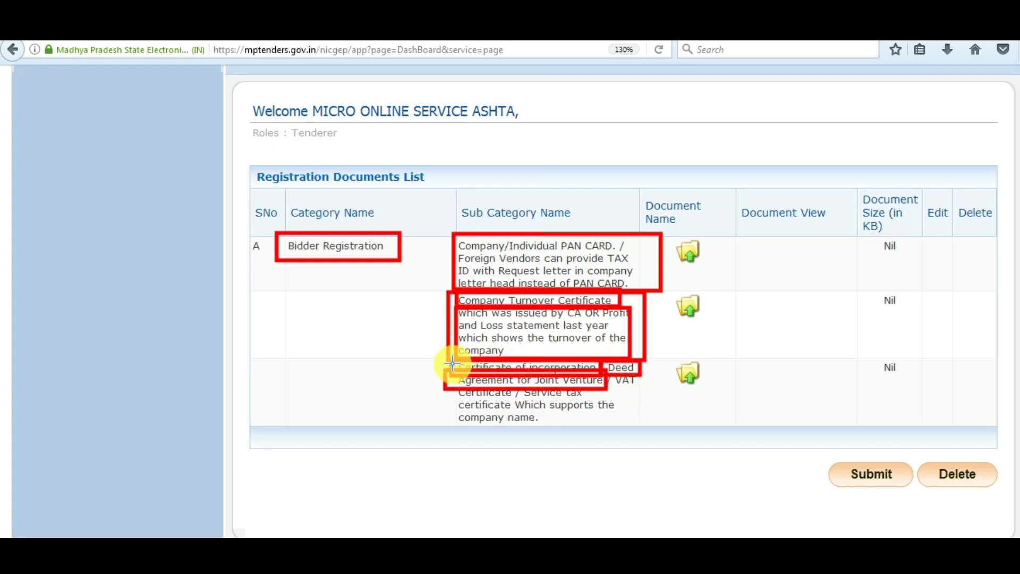
pyautogui.moveTo(441, 363)
pyautogui.mouseDown()
pyautogui.moveTo(585, 421)
pyautogui.moveTo(648, 425)
pyautogui.mouseUp()
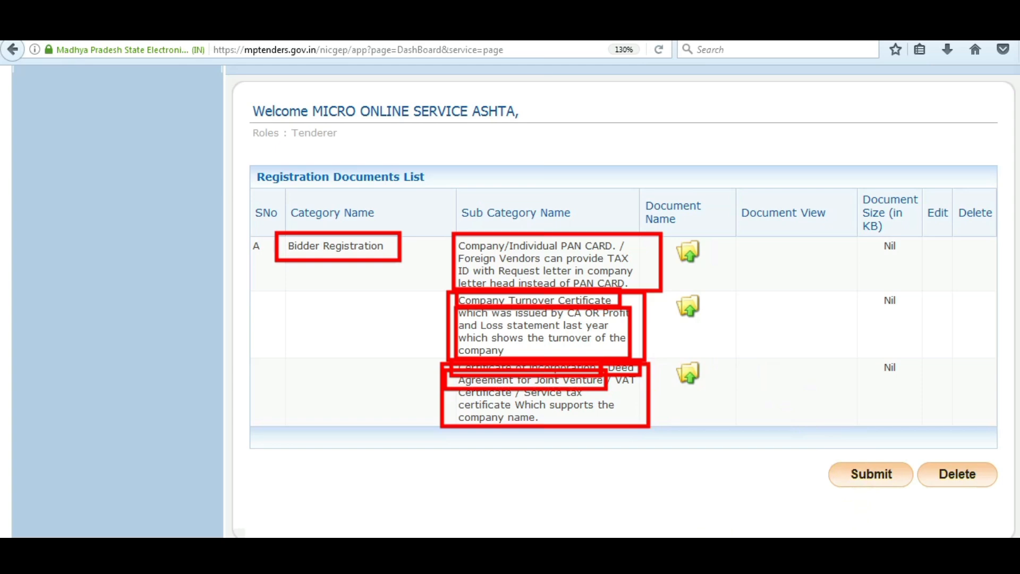
pyautogui.press('Escape')
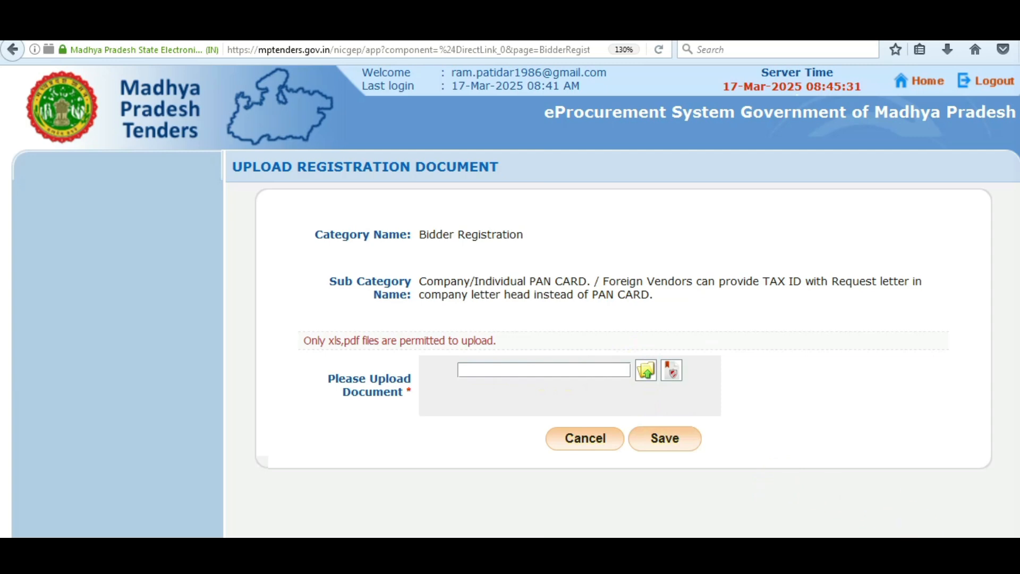
# Open the PAN CARD Upload Registration Document form, which accepts only xls or pdf files.
pyautogui.moveTo(631, 348); pyautogui.dragTo(650, 393)
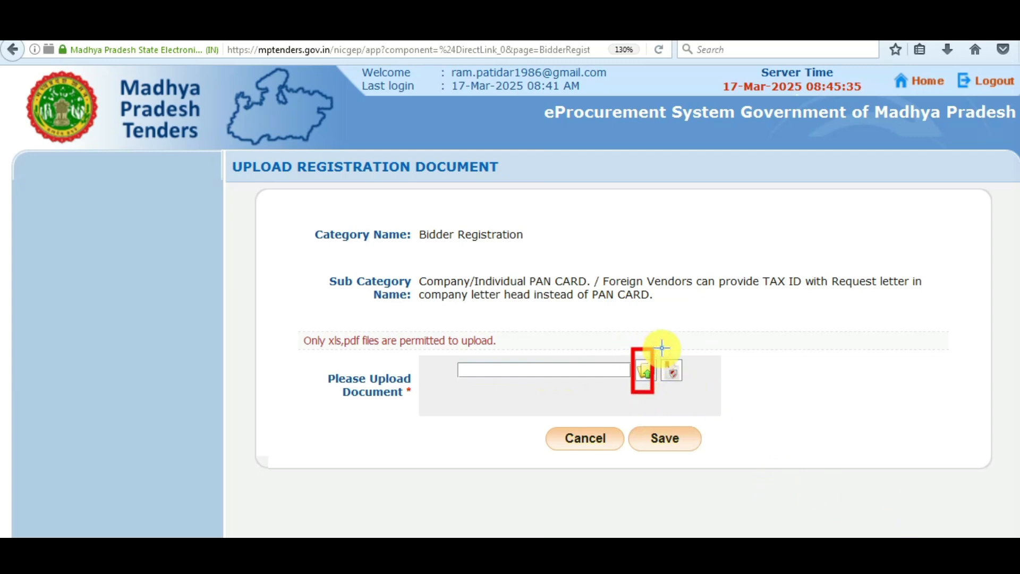
pyautogui.moveTo(660, 348); pyautogui.dragTo(688, 382)
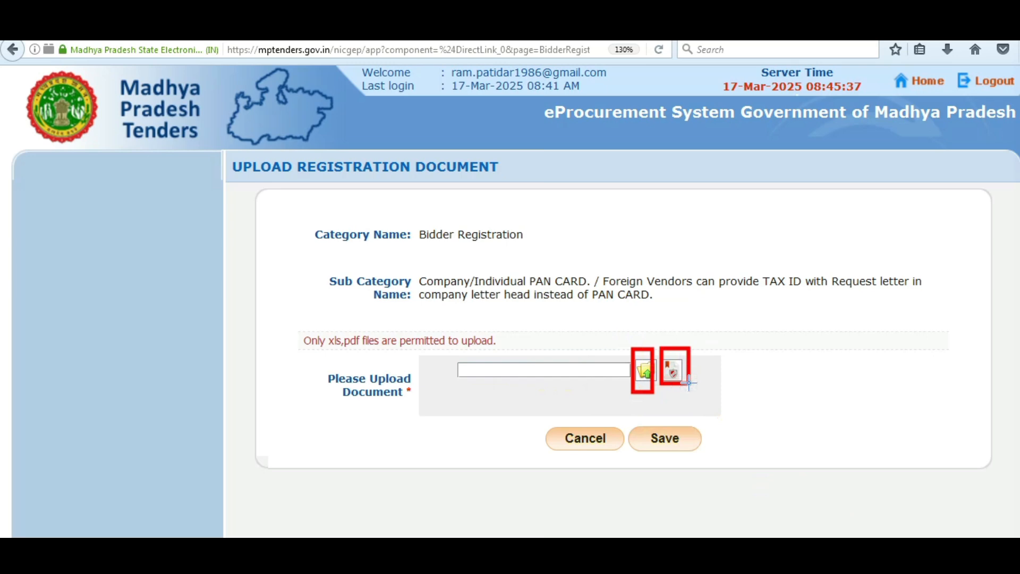
pyautogui.moveTo(308, 327); pyautogui.dragTo(369, 349)
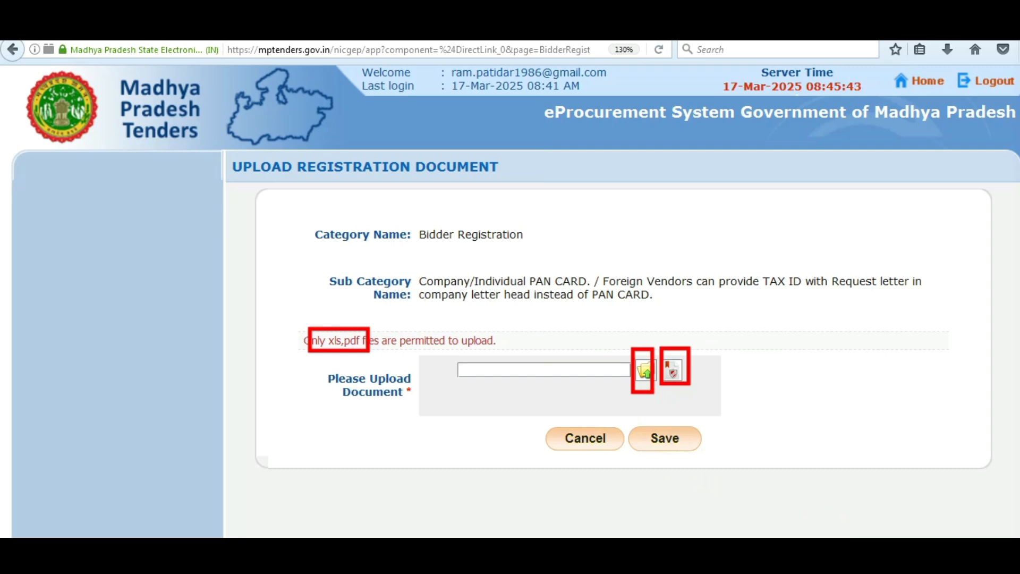
pyautogui.press('Escape')
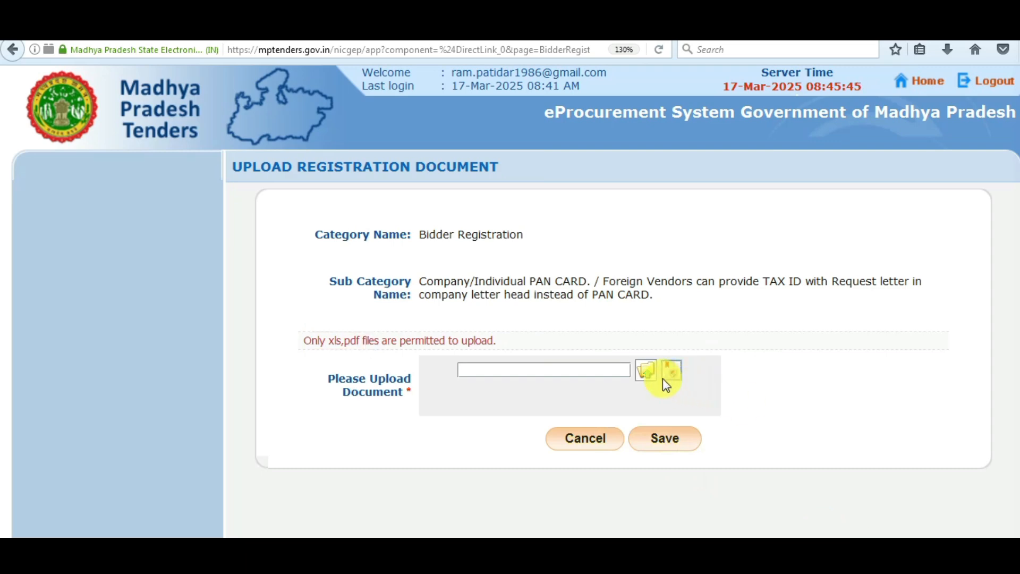
# Attach pan.pdf from the Documents folder to the PAN card upload form.
pyautogui.click(644, 372)
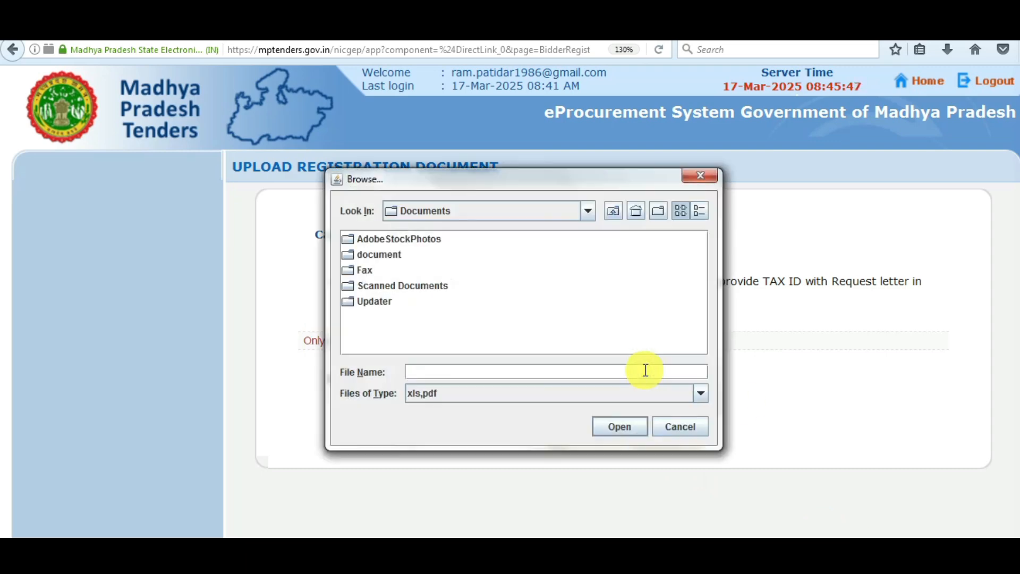
pyautogui.doubleClick(381, 257)
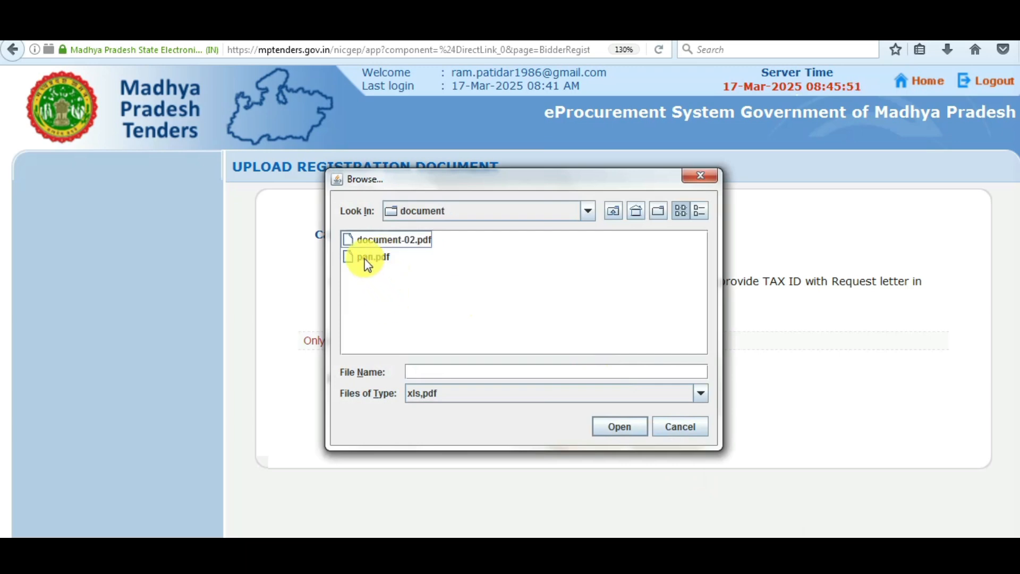
pyautogui.click(366, 260)
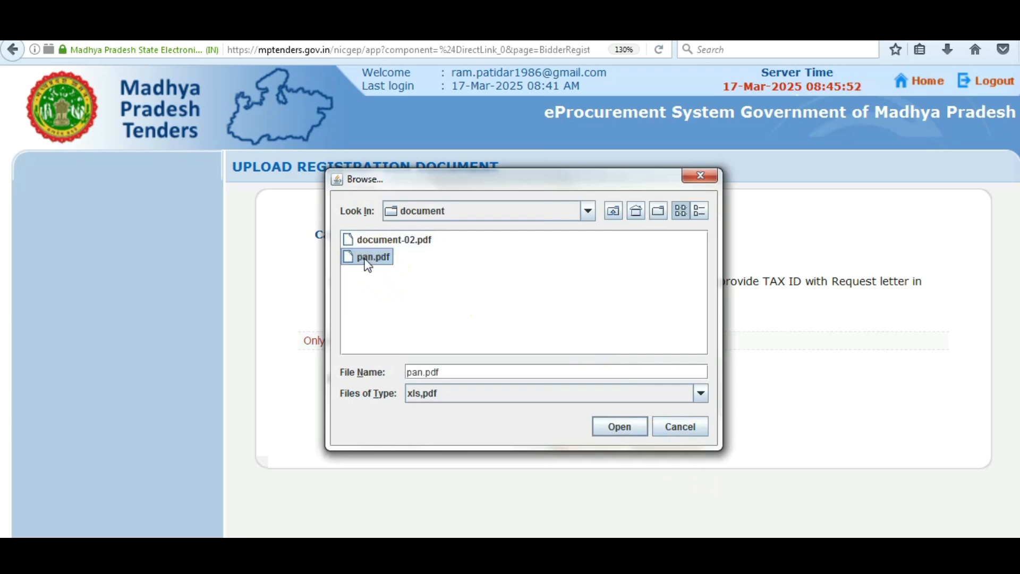
pyautogui.click(612, 431)
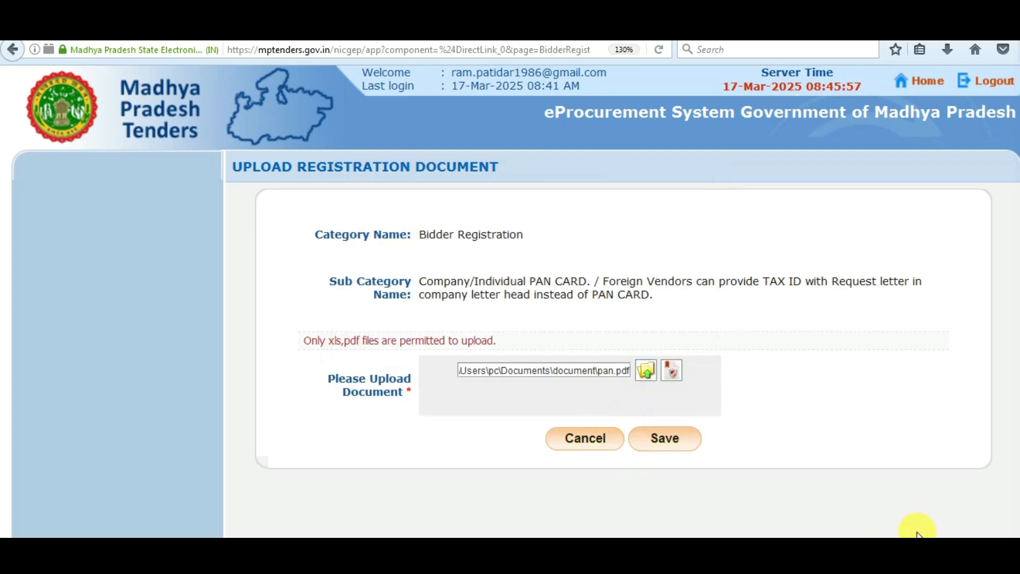
pyautogui.click(644, 433)
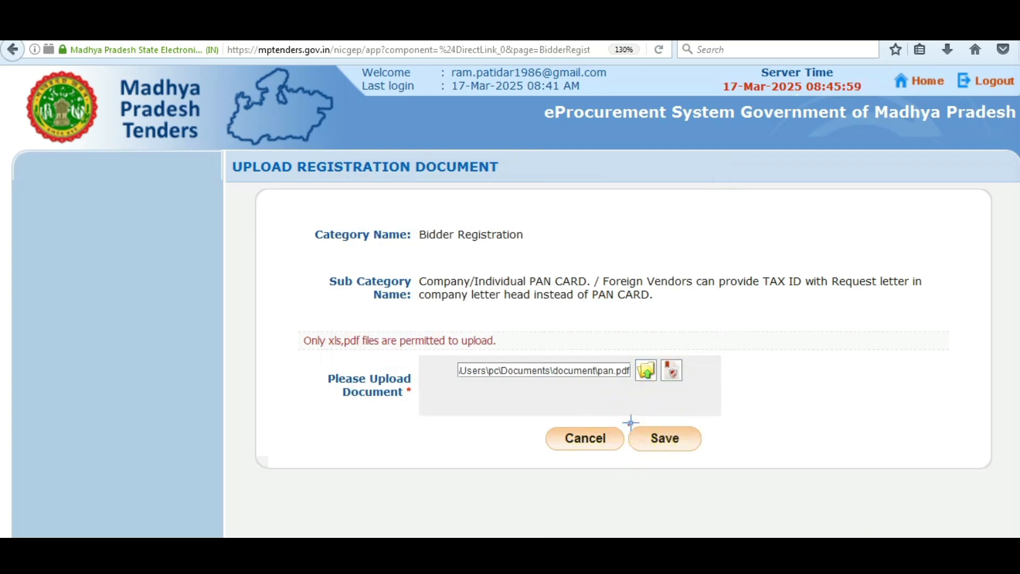
pyautogui.click(663, 362)
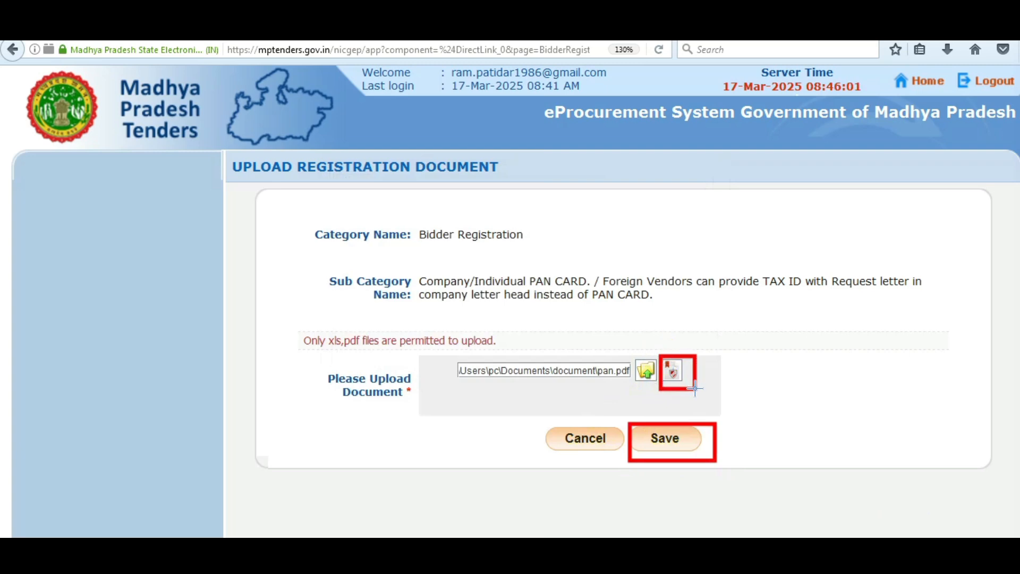
pyautogui.moveTo(659, 353); pyautogui.dragTo(700, 390)
# Digitally sign the attached file and acknowledge the signed-successfully message.
pyautogui.click(891, 523)
pyautogui.press('Escape')
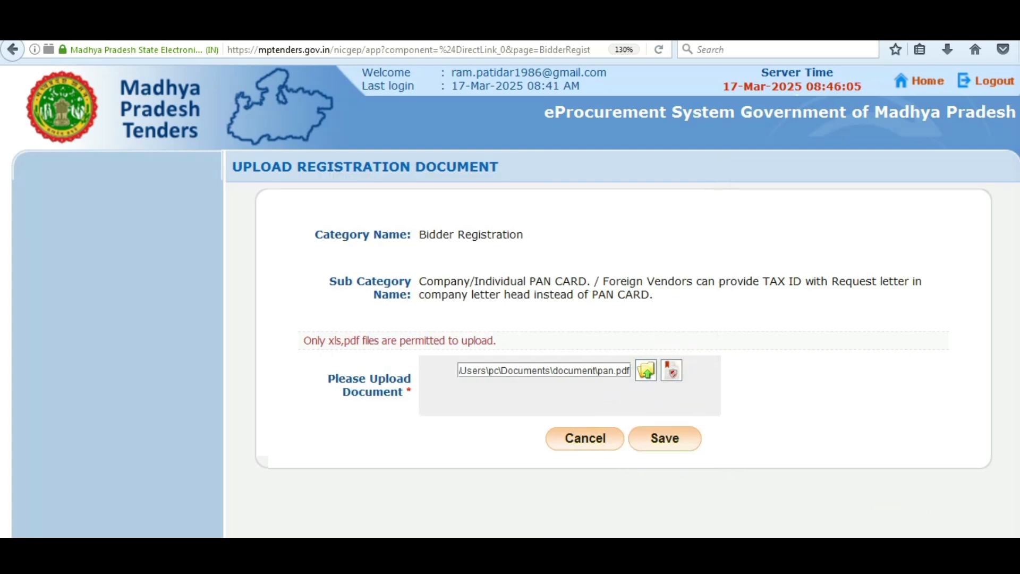
pyautogui.click(672, 372)
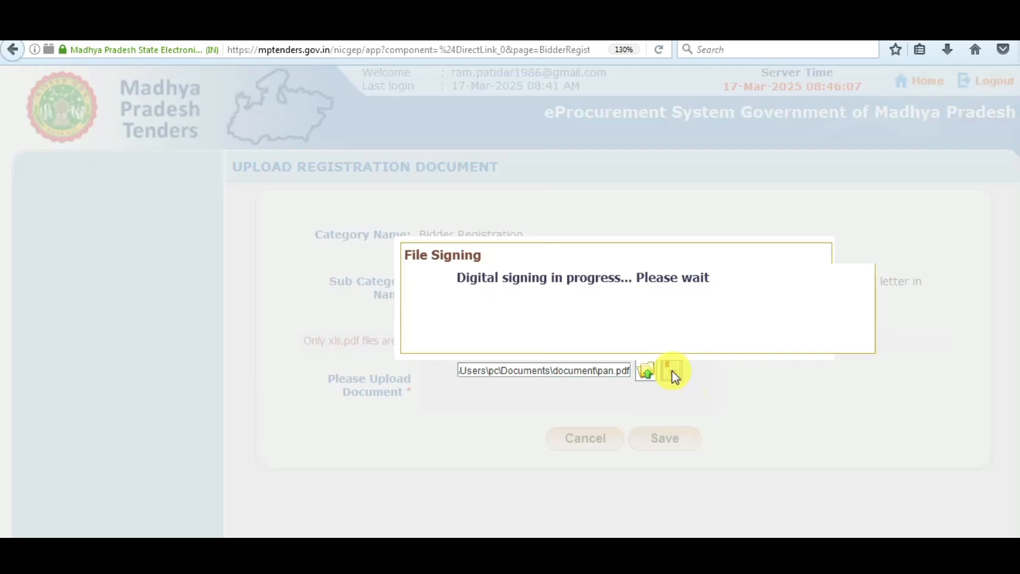
pyautogui.moveTo(457, 280); pyautogui.dragTo(702, 283)
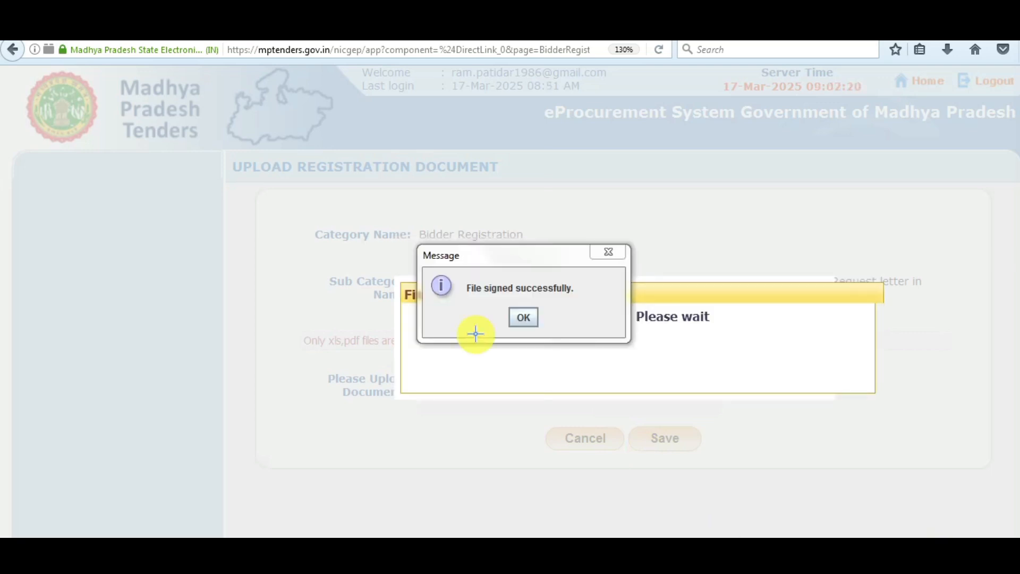
pyautogui.moveTo(452, 272); pyautogui.dragTo(592, 297)
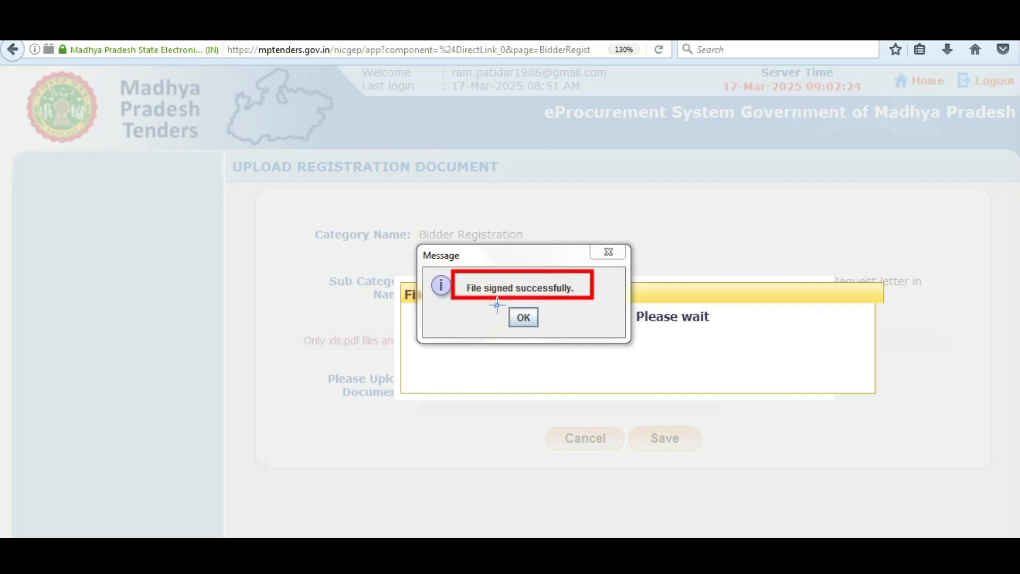
pyautogui.moveTo(495, 305); pyautogui.dragTo(545, 334)
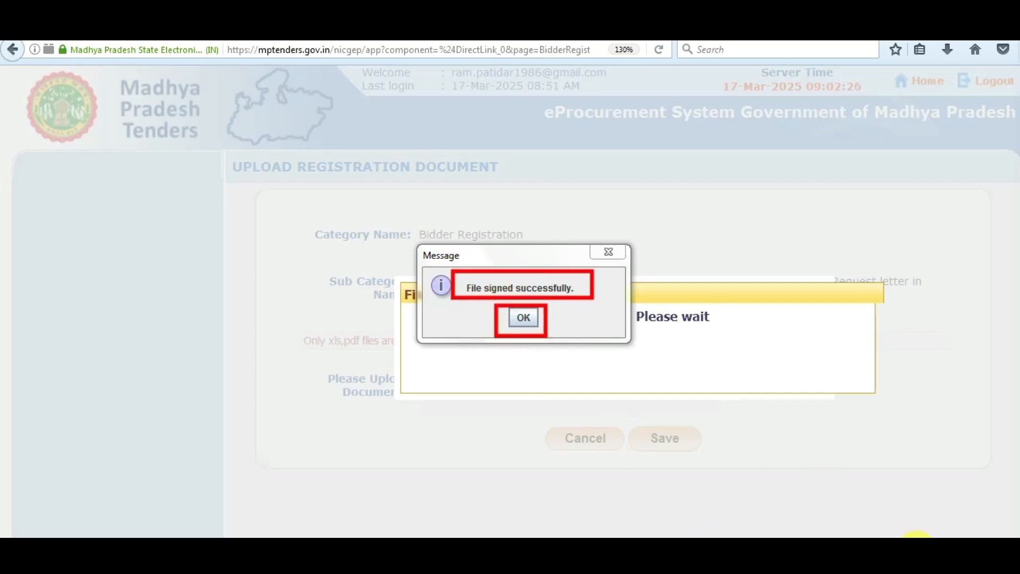
pyautogui.click(523, 318)
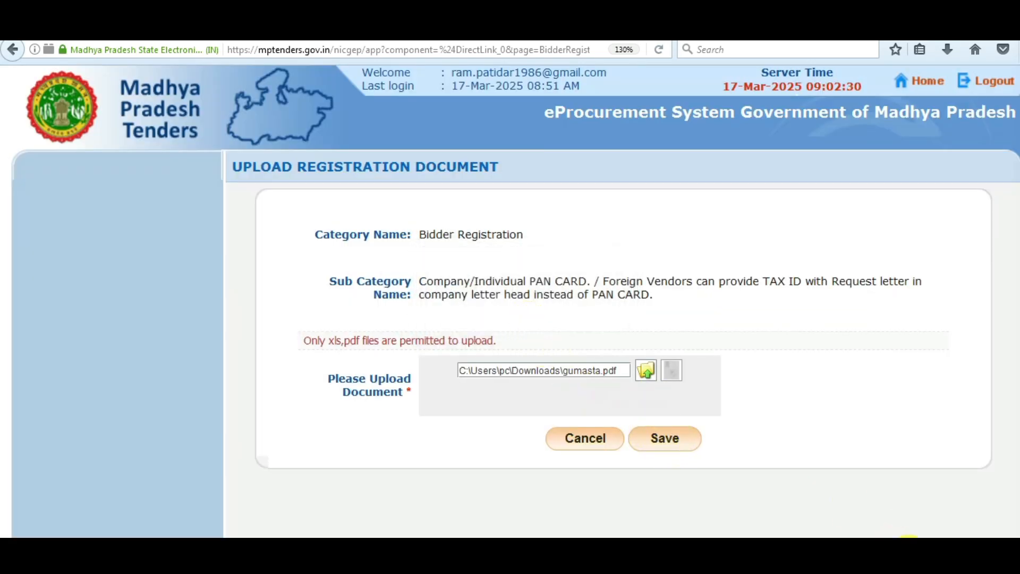
# Save the signed gumasta.pdf (256 KB) under the incorporation certificate row.
pyautogui.moveTo(625, 421); pyautogui.dragTo(701, 456)
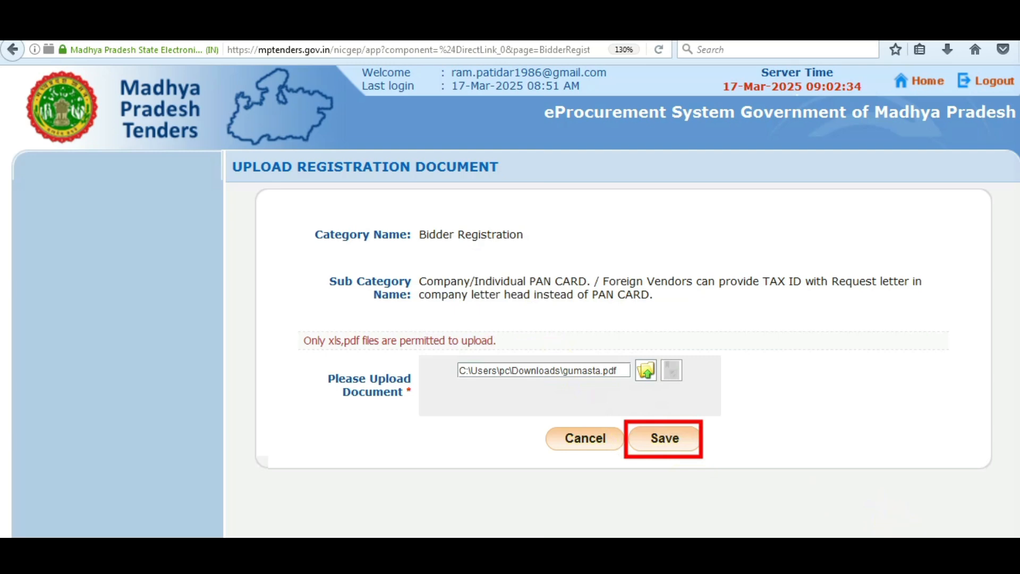
pyautogui.click(670, 440)
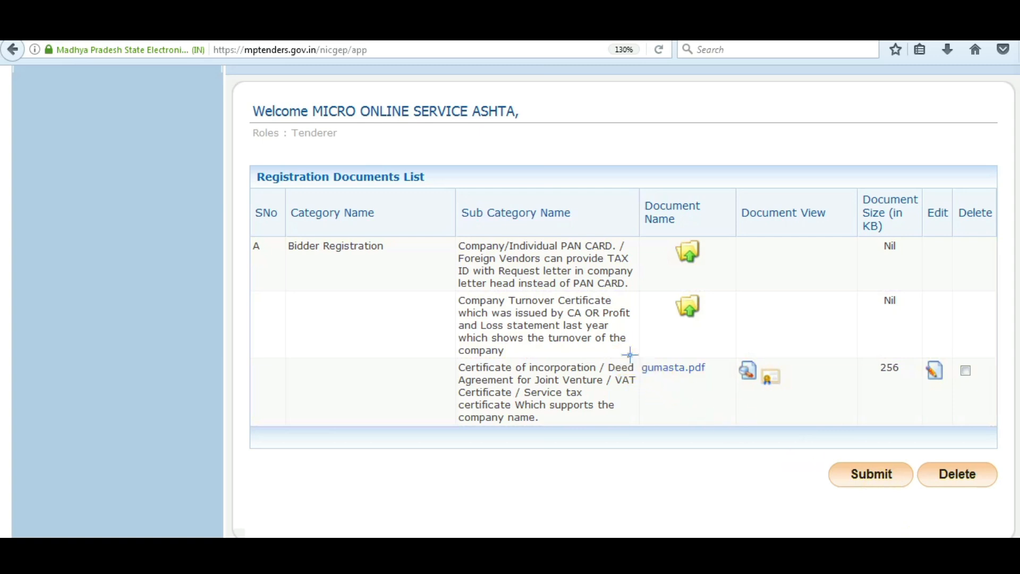
pyautogui.moveTo(627, 354)
pyautogui.mouseDown()
pyautogui.moveTo(724, 393)
pyautogui.moveTo(790, 402)
pyautogui.mouseUp()
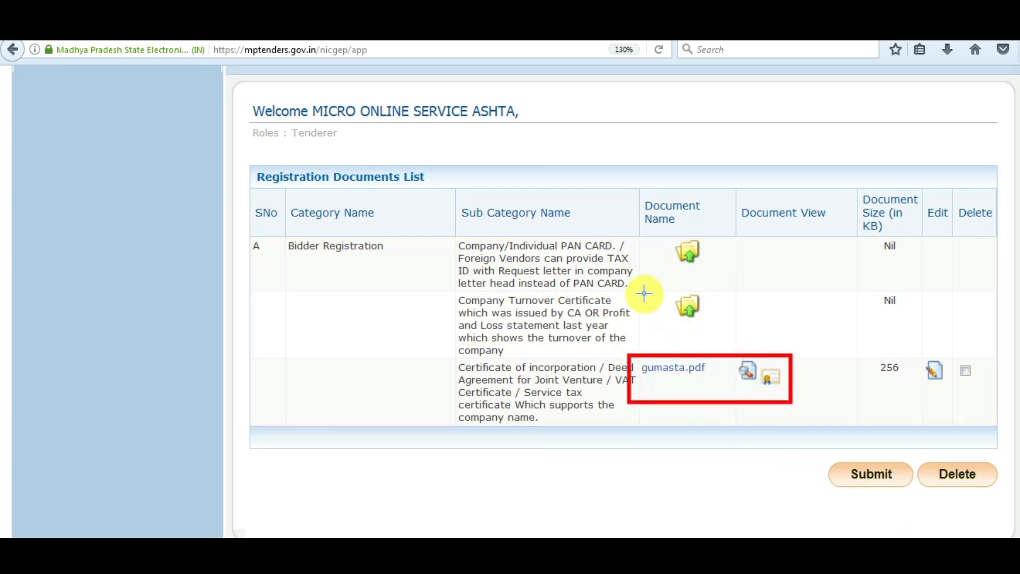
pyautogui.moveTo(637, 237); pyautogui.dragTo(711, 267)
pyautogui.moveTo(640, 281)
pyautogui.mouseDown()
pyautogui.moveTo(673, 280)
pyautogui.moveTo(721, 317)
pyautogui.mouseUp()
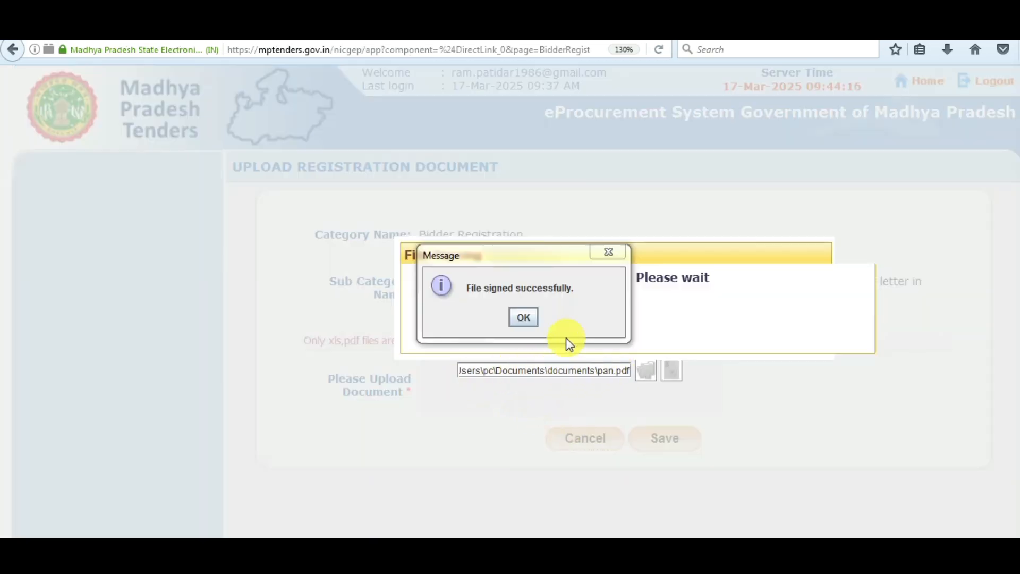
# Dismiss the signing confirmation and save pan.pdf to the registration documents list.
pyautogui.click(523, 318)
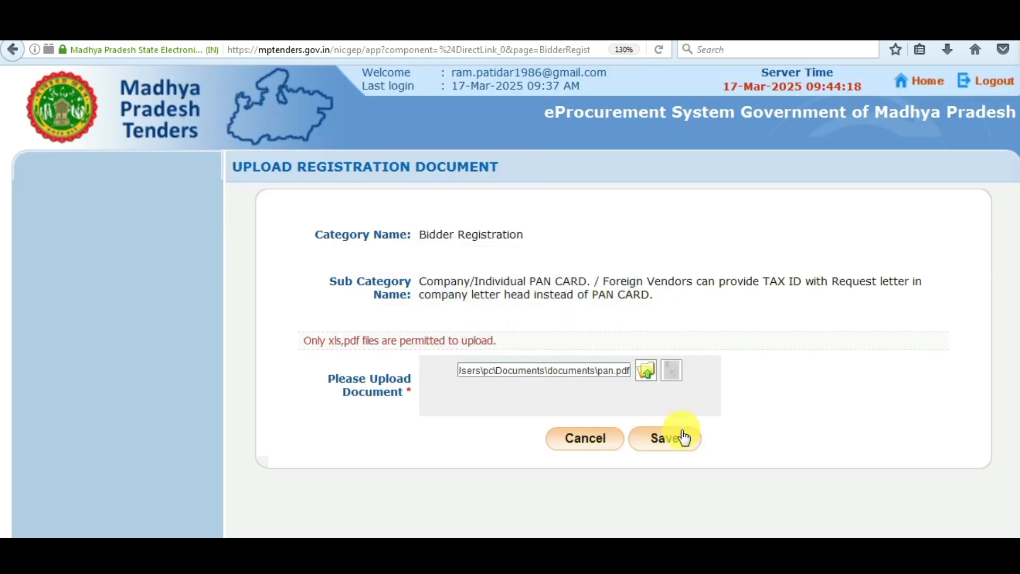
pyautogui.click(676, 448)
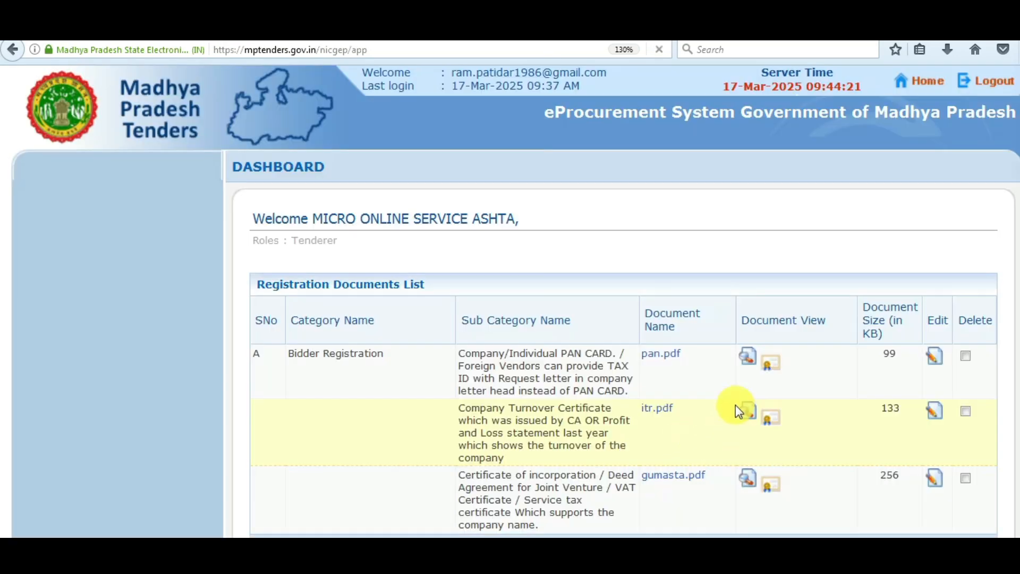
# Submit the uploaded registration documents to reach the gateway showing the 590 fee (500 plus 90).
pyautogui.scroll(-3, 791, 356)
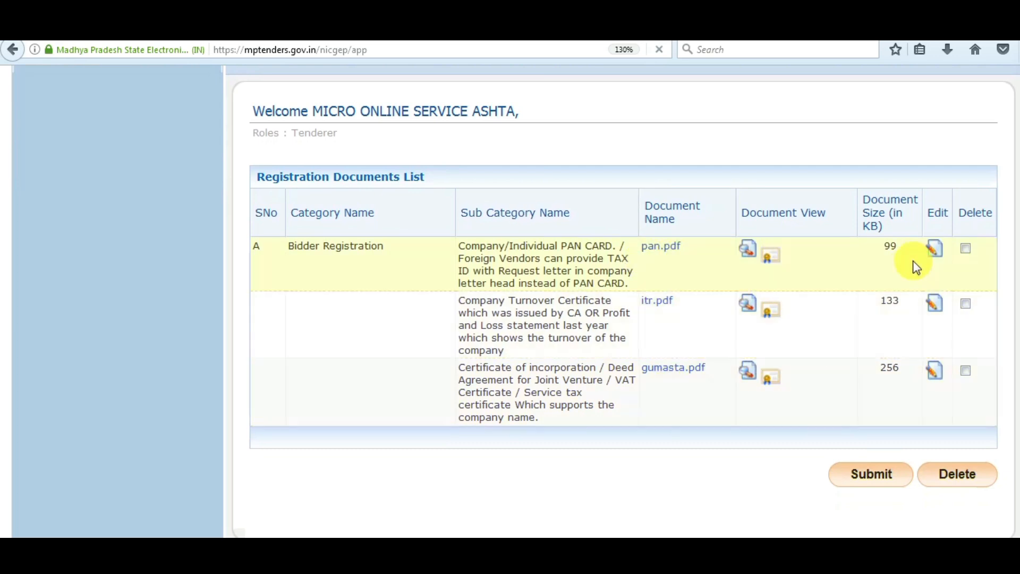
pyautogui.scroll(-2, 935, 435)
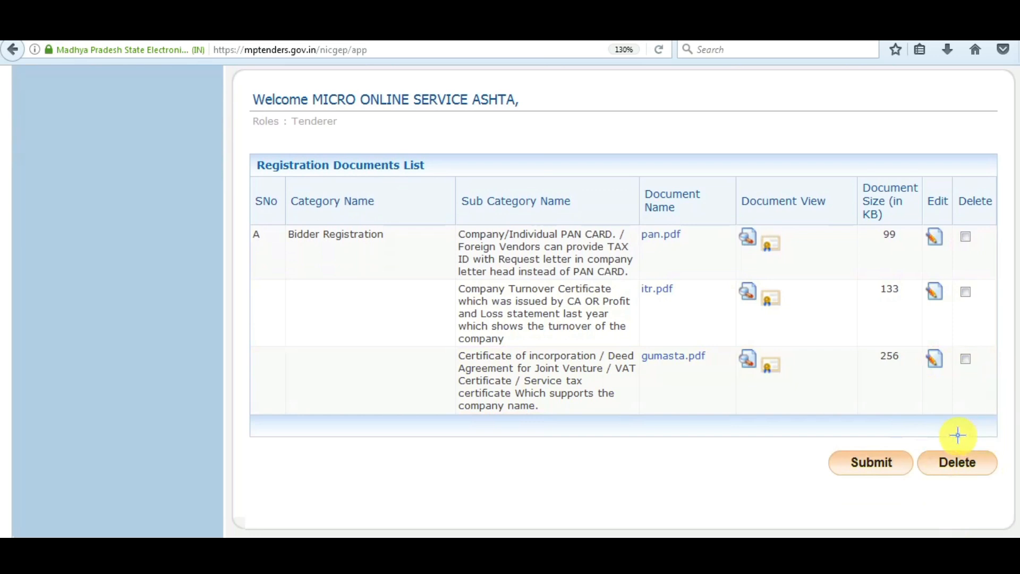
pyautogui.moveTo(911, 227)
pyautogui.mouseDown()
pyautogui.moveTo(922, 219)
pyautogui.moveTo(986, 389)
pyautogui.mouseUp()
pyautogui.moveTo(919, 431); pyautogui.dragTo(987, 476)
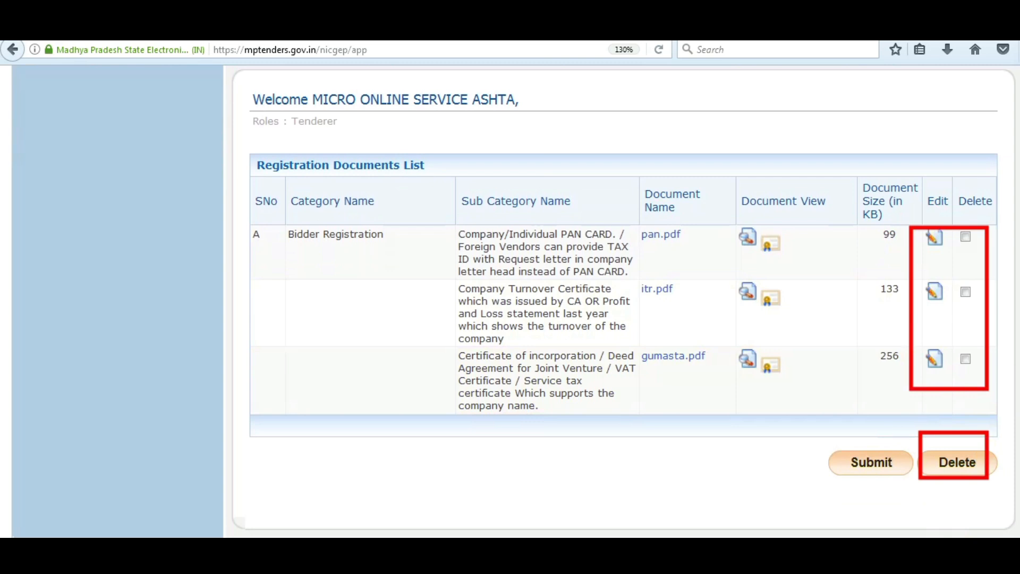
pyautogui.press('Escape')
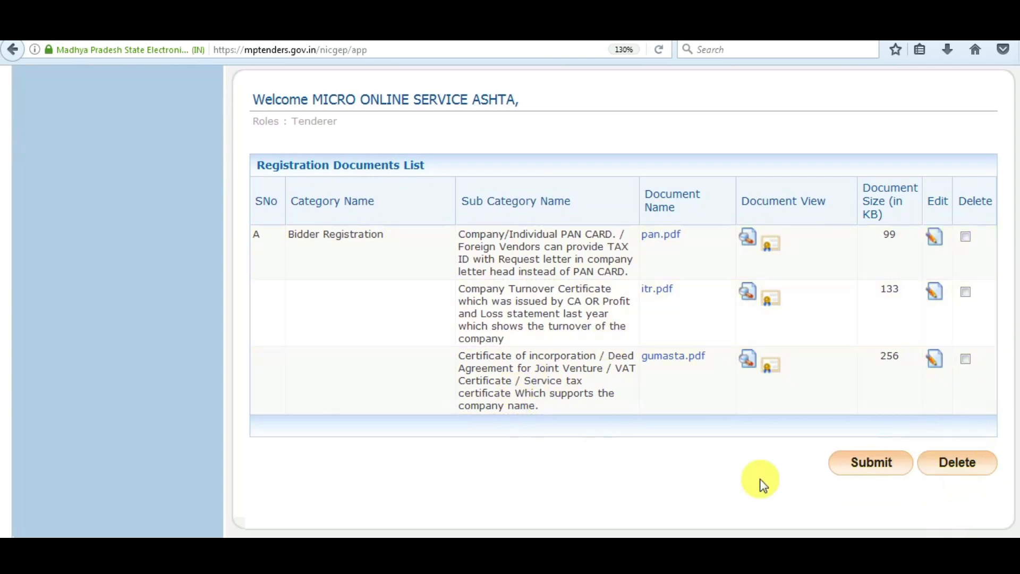
pyautogui.click(856, 463)
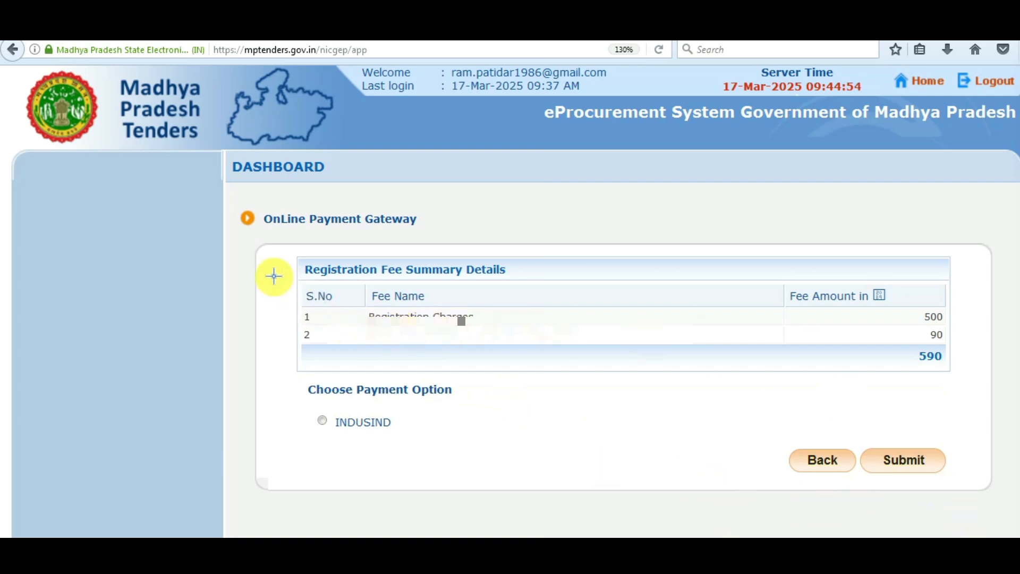
# Choose INDUSIND as the payment option for the 590 fee and submit it.
pyautogui.moveTo(268, 230); pyautogui.dragTo(417, 230)
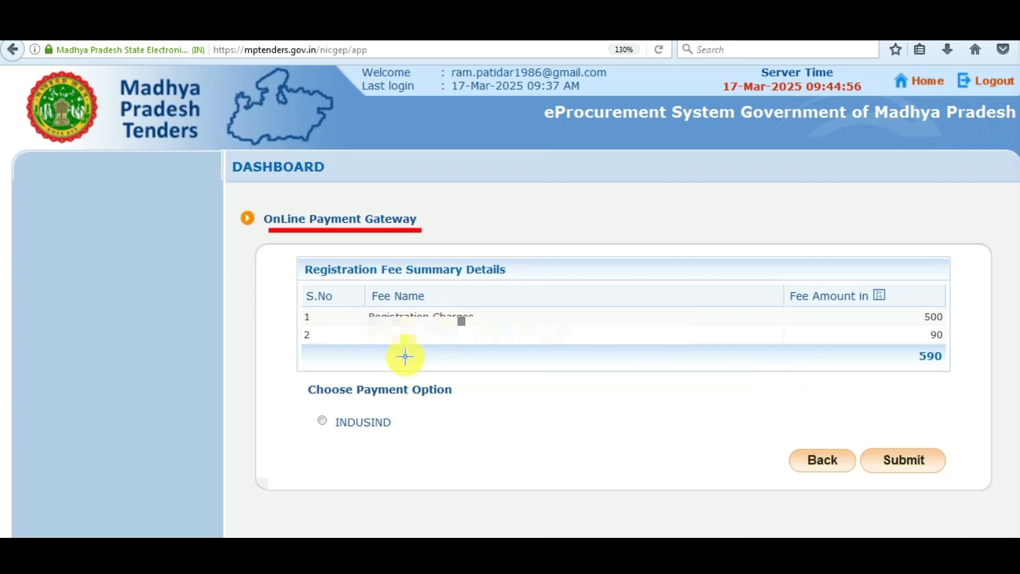
pyautogui.moveTo(378, 350)
pyautogui.mouseDown()
pyautogui.moveTo(530, 350)
pyautogui.moveTo(615, 307)
pyautogui.mouseUp()
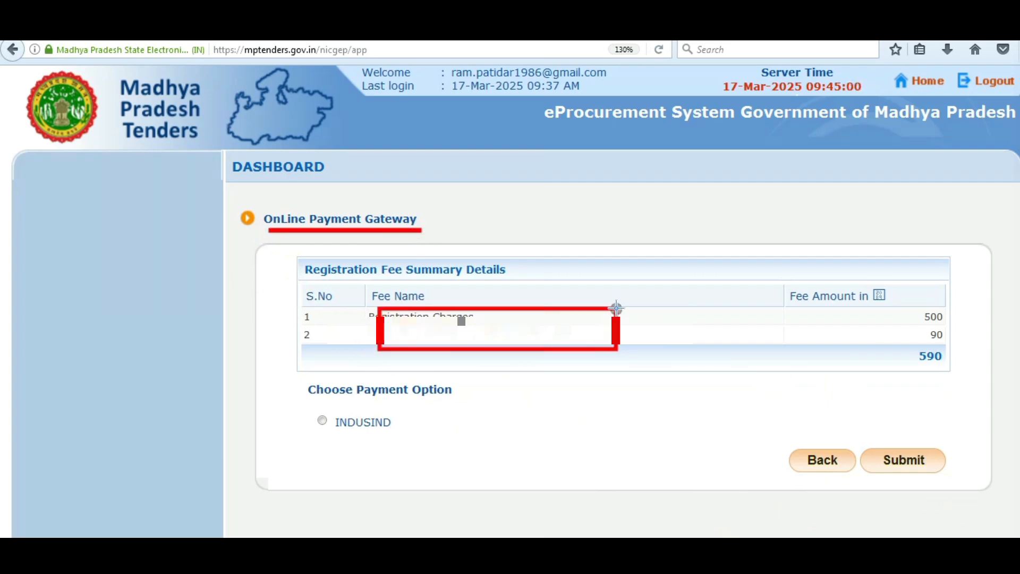
pyautogui.moveTo(894, 330); pyautogui.dragTo(953, 375)
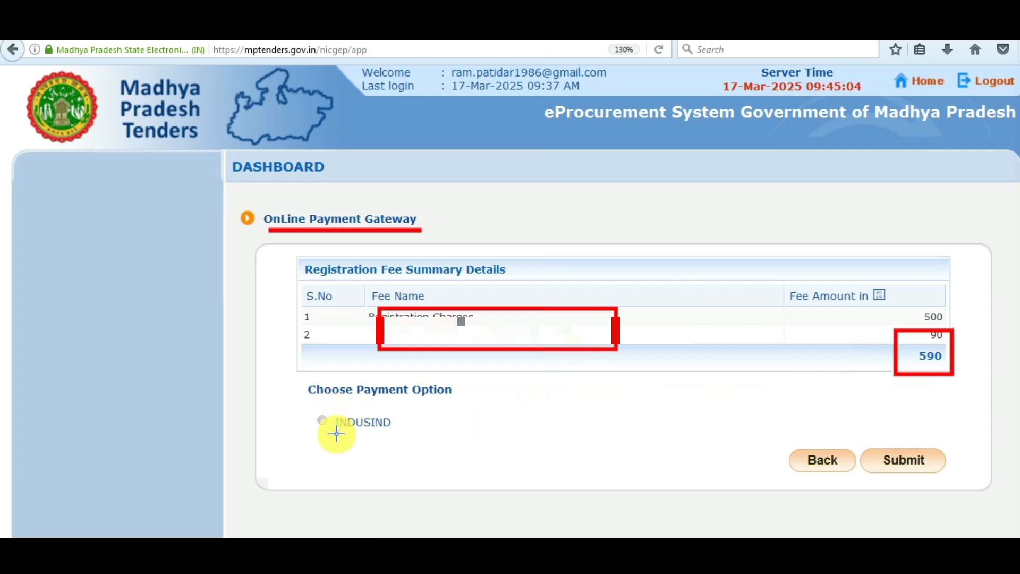
pyautogui.moveTo(302, 412)
pyautogui.mouseDown()
pyautogui.moveTo(405, 446)
pyautogui.moveTo(408, 430)
pyautogui.mouseUp()
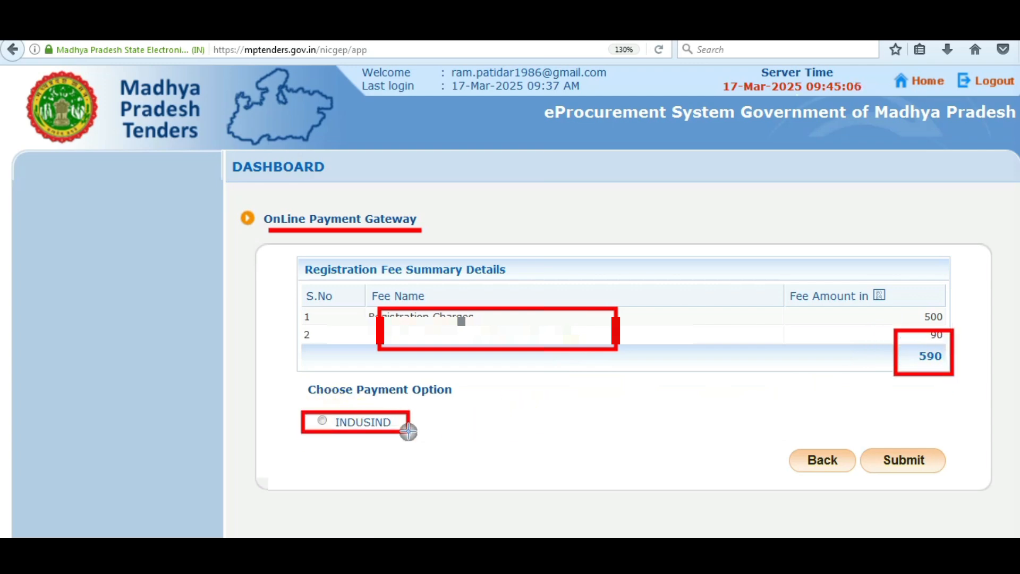
pyautogui.moveTo(867, 439); pyautogui.dragTo(948, 473)
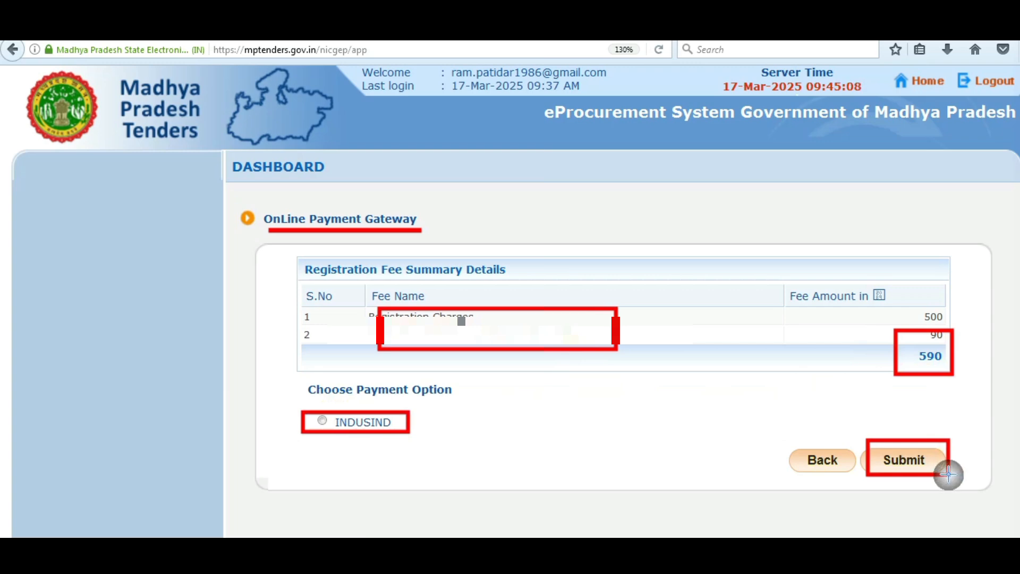
pyautogui.press('Escape')
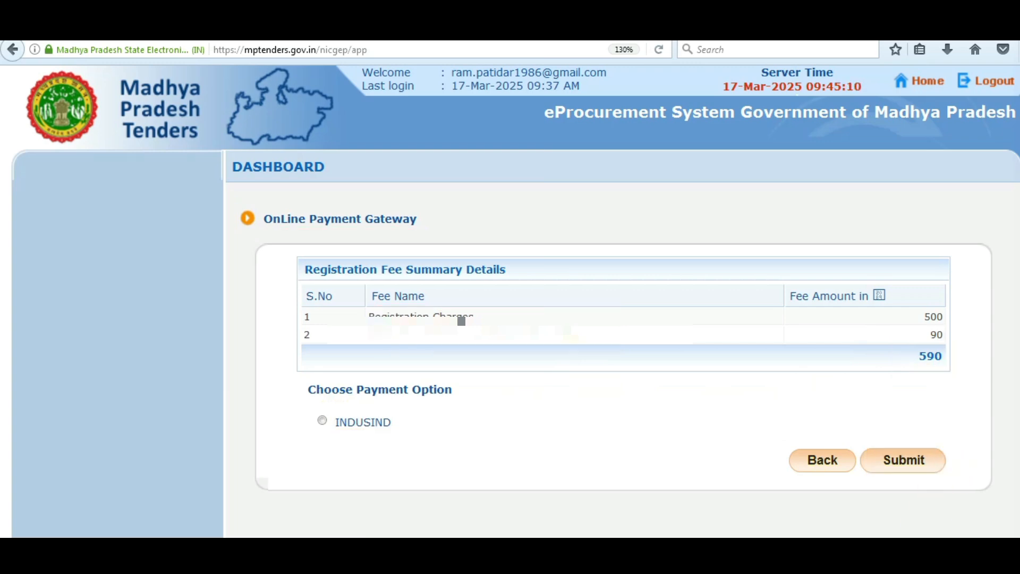
pyautogui.click(923, 459)
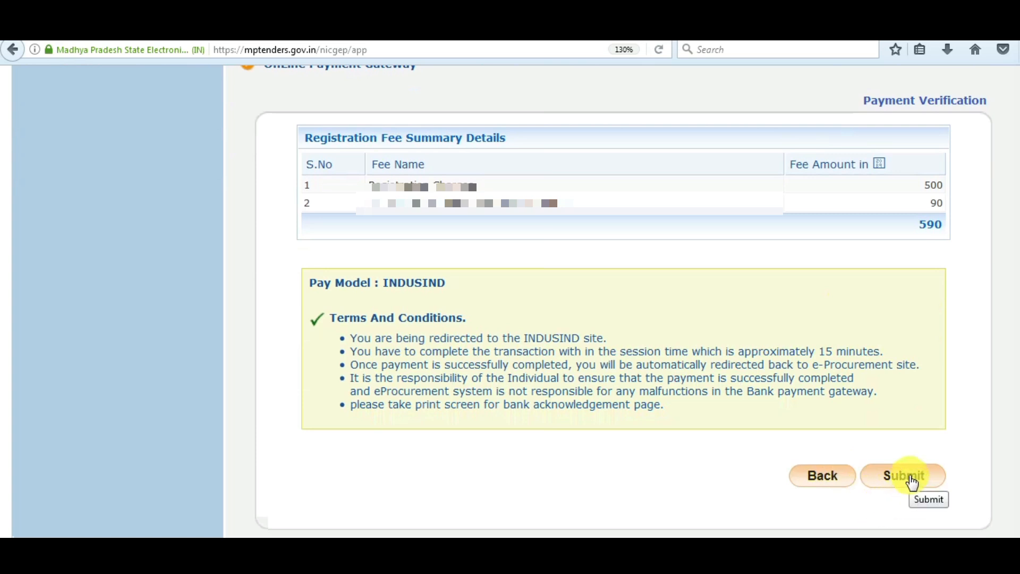
# Accept the INDUSIND terms to reach the NTT Data page with 590.00 payable.
pyautogui.click(912, 482)
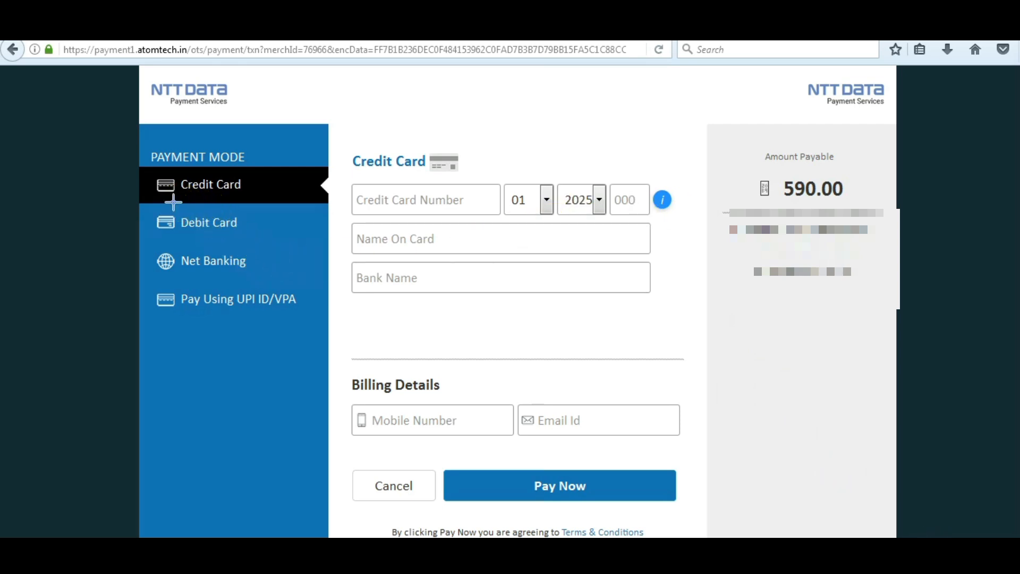
# Choose Pay Using UPI ID/VPA as the payment mode.
pyautogui.moveTo(181, 236); pyautogui.dragTo(231, 235)
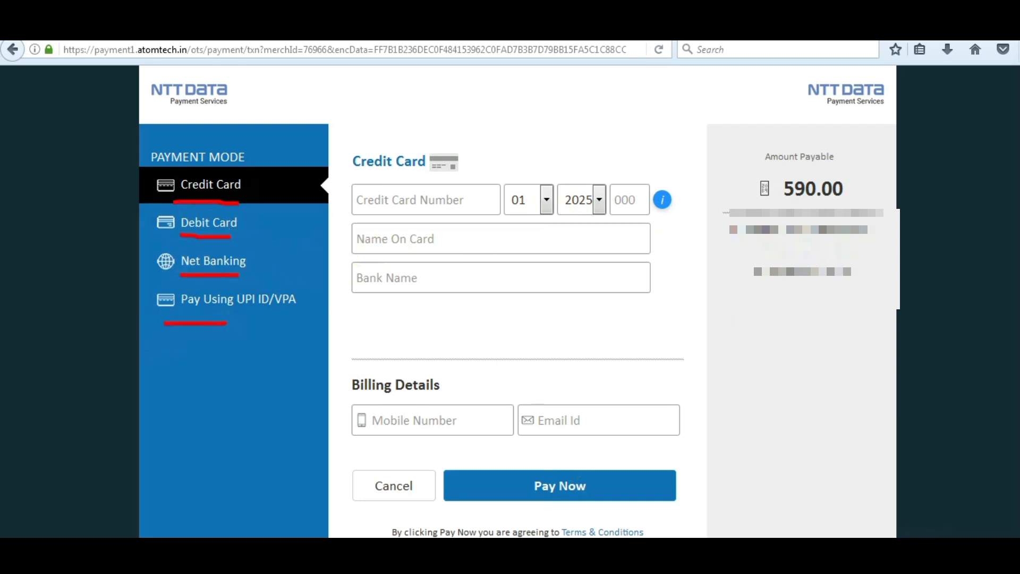
pyautogui.press('Escape')
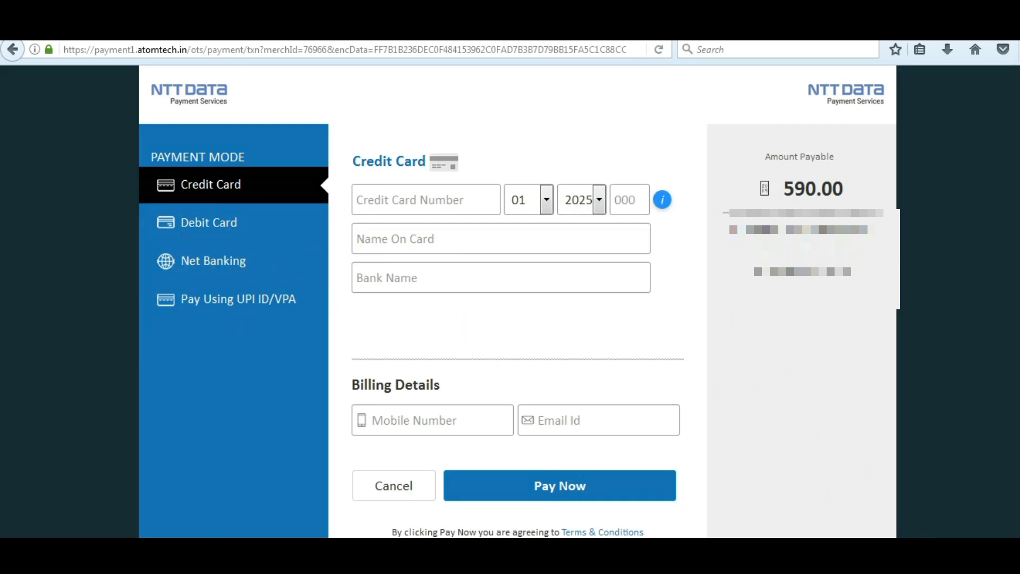
pyautogui.click(228, 300)
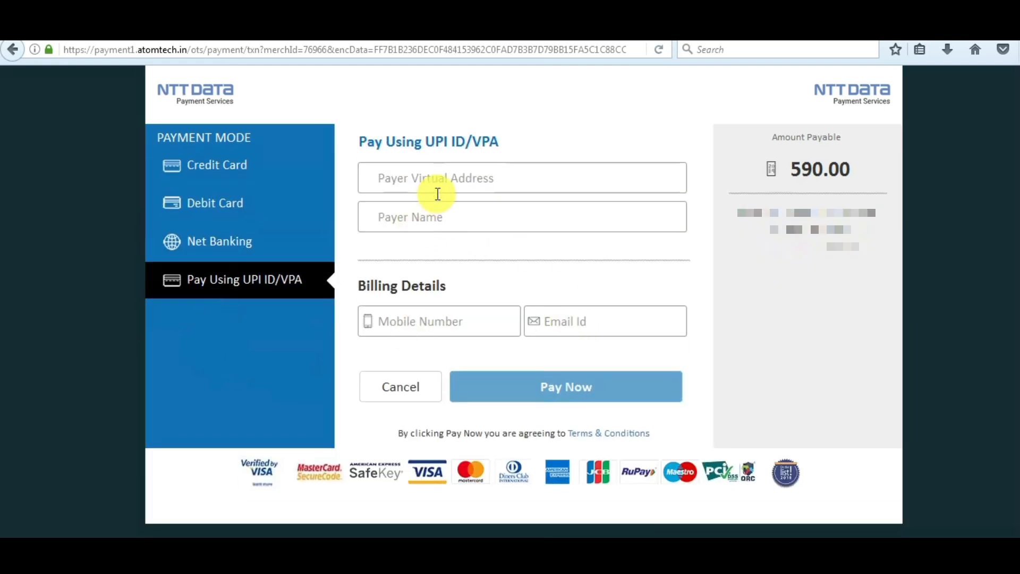